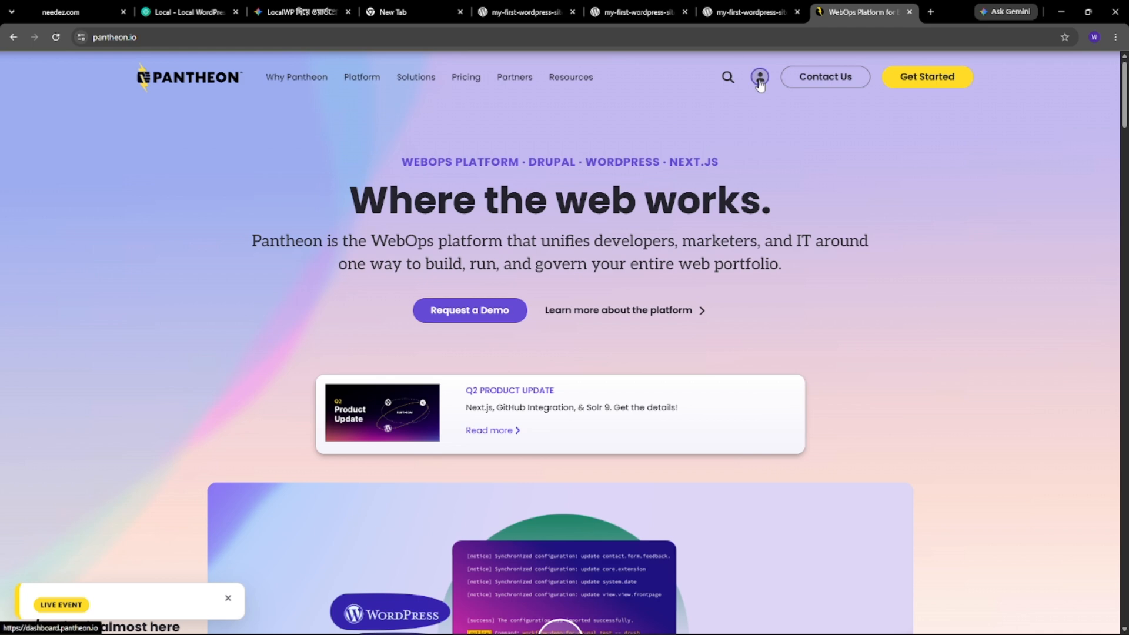
- Open the Pantheon account dashboard, try My Dashboard, then return to the Professional Workspace
{"action": "left_click", "coordinate": [760, 83]}
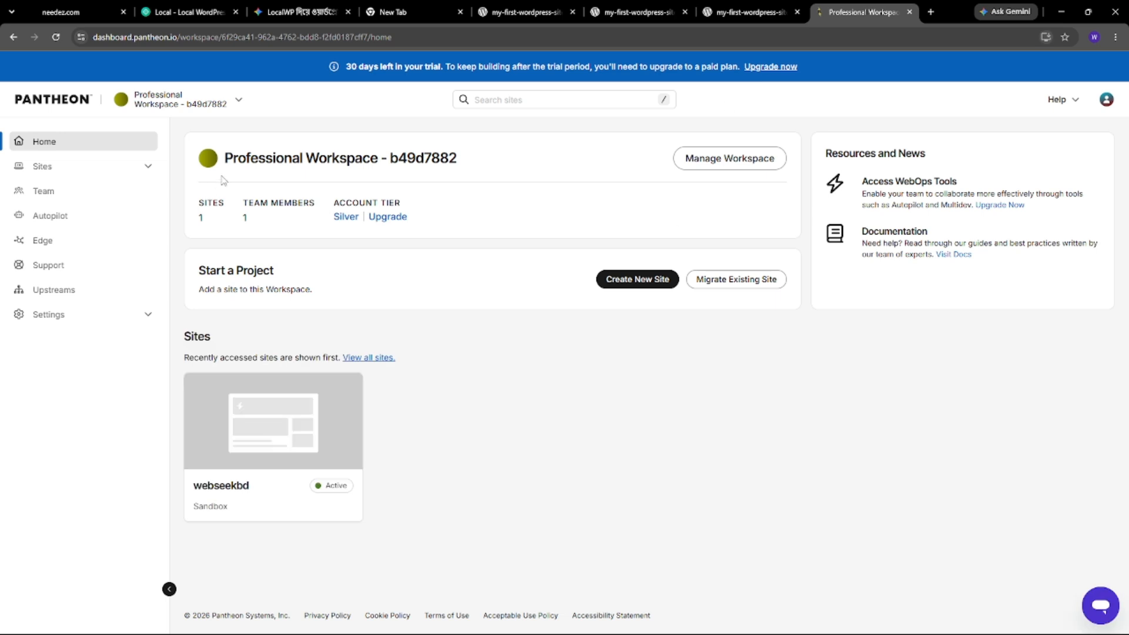
{"action": "left_click", "coordinate": [237, 101]}
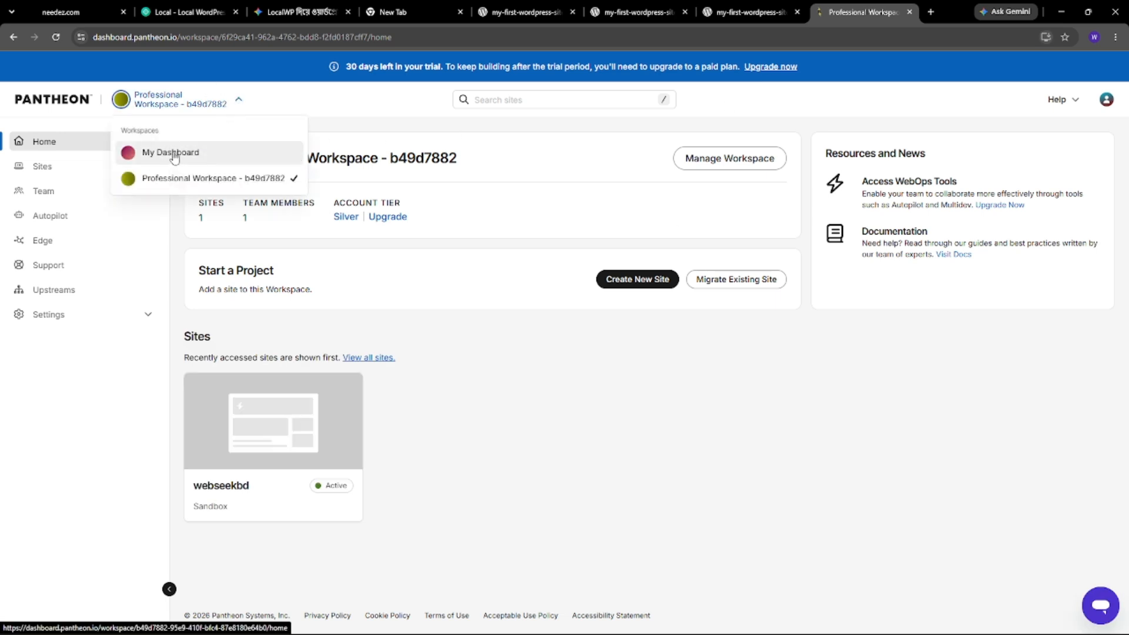
{"action": "left_click", "coordinate": [171, 153]}
{"action": "left_click", "coordinate": [171, 70]}
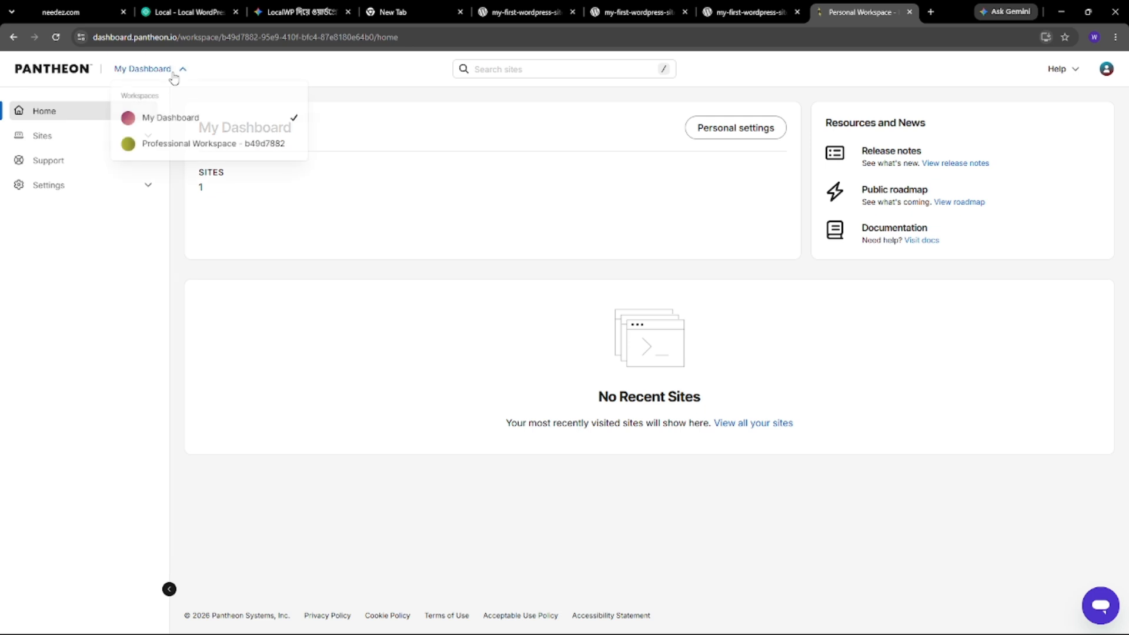
{"action": "left_click", "coordinate": [173, 144]}
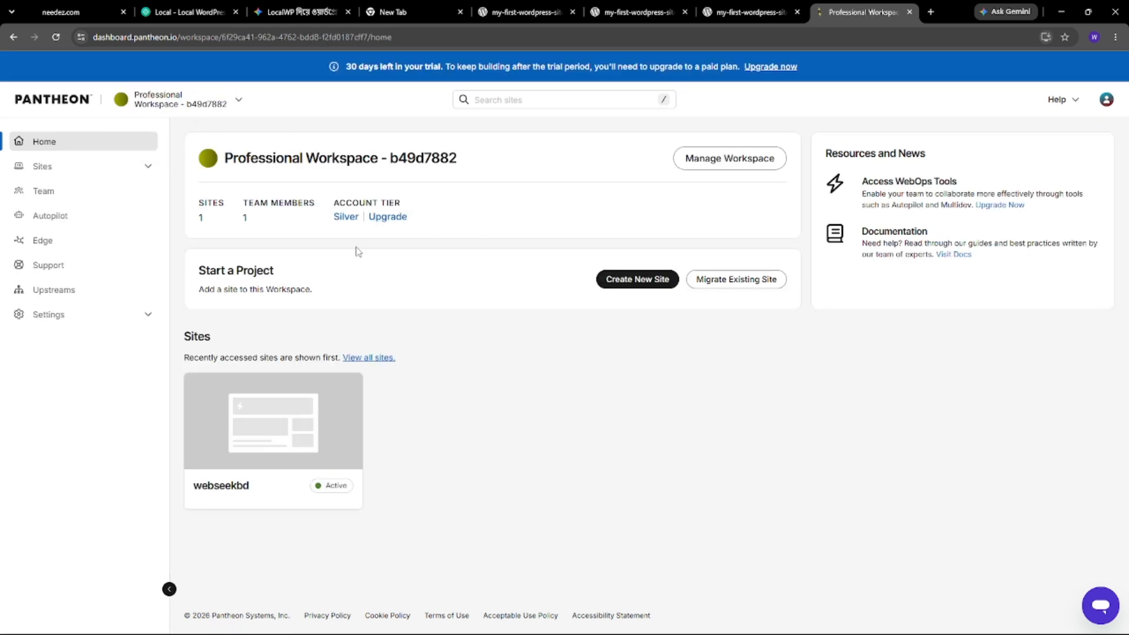
- From Sites, start a new WordPress site hosted on Pantheon and focus its name field
{"action": "left_click", "coordinate": [107, 171]}
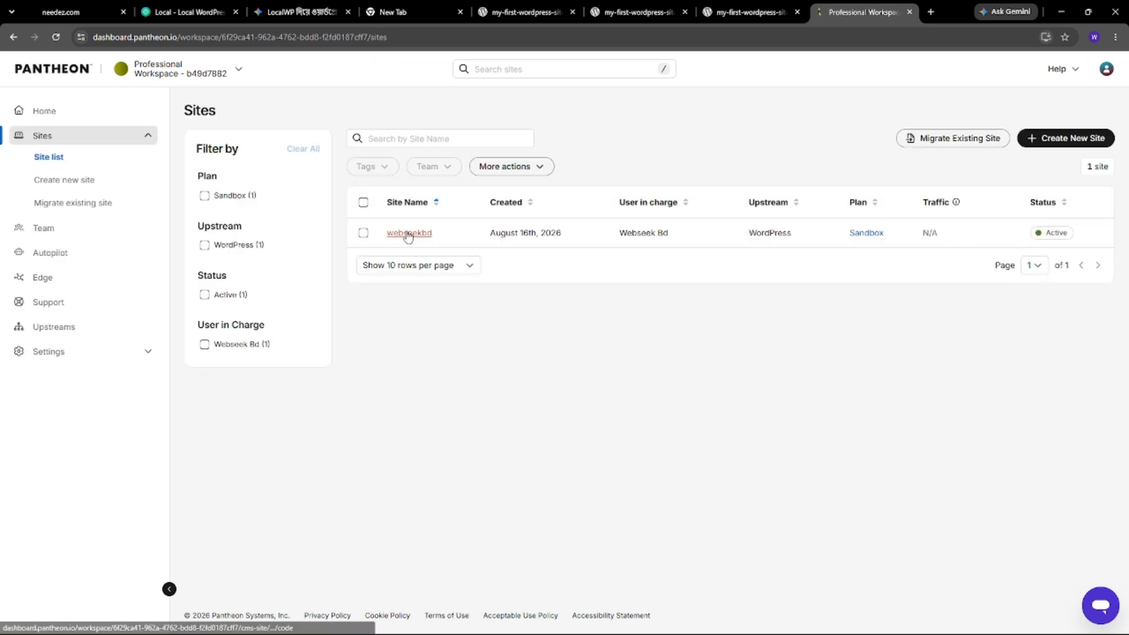
{"action": "left_click", "coordinate": [1057, 141]}
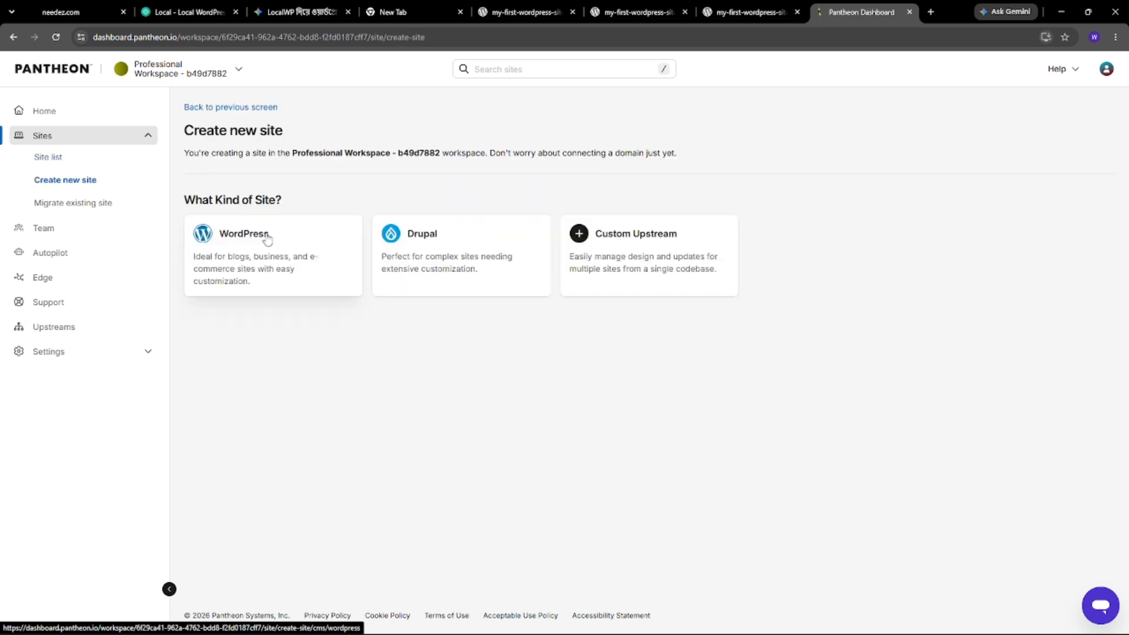
{"action": "left_click", "coordinate": [280, 253]}
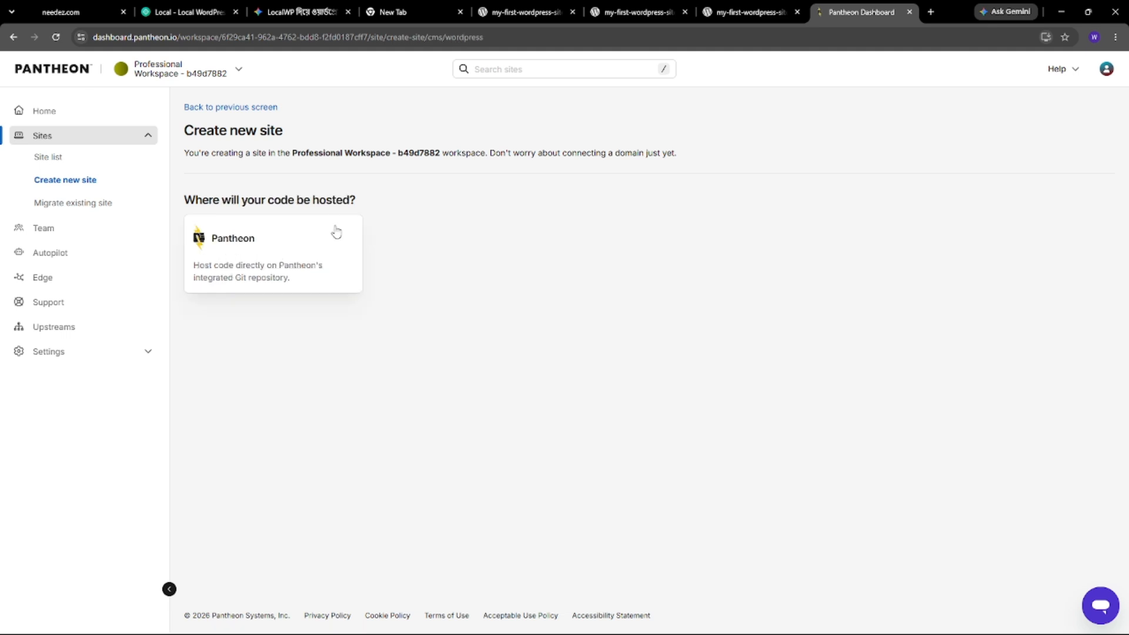
{"action": "left_click", "coordinate": [261, 253]}
{"action": "left_click", "coordinate": [287, 154]}
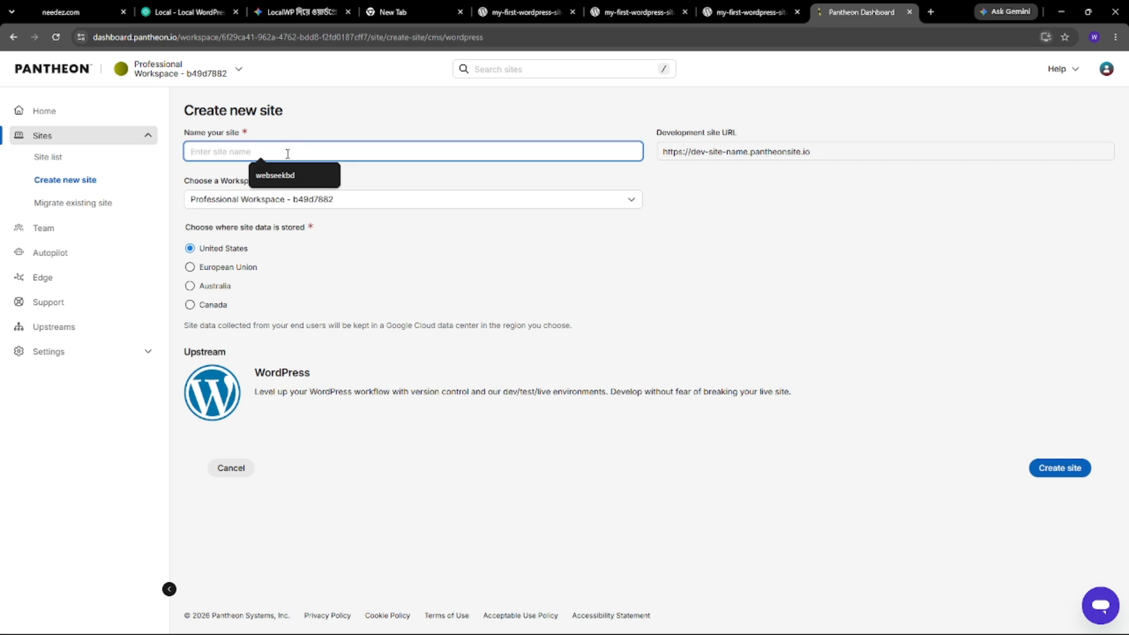
- Name the site testwp1234, keep Professional Workspace, and confirm its creation
{"action": "type", "text": "test"}
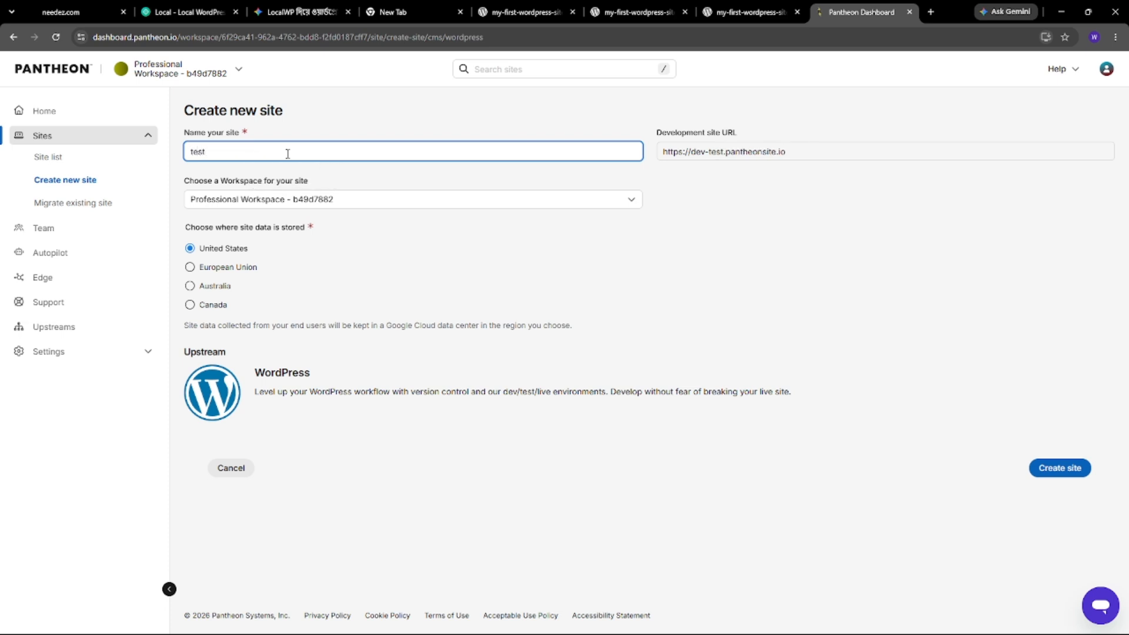
{"action": "type", "text": "wp"}
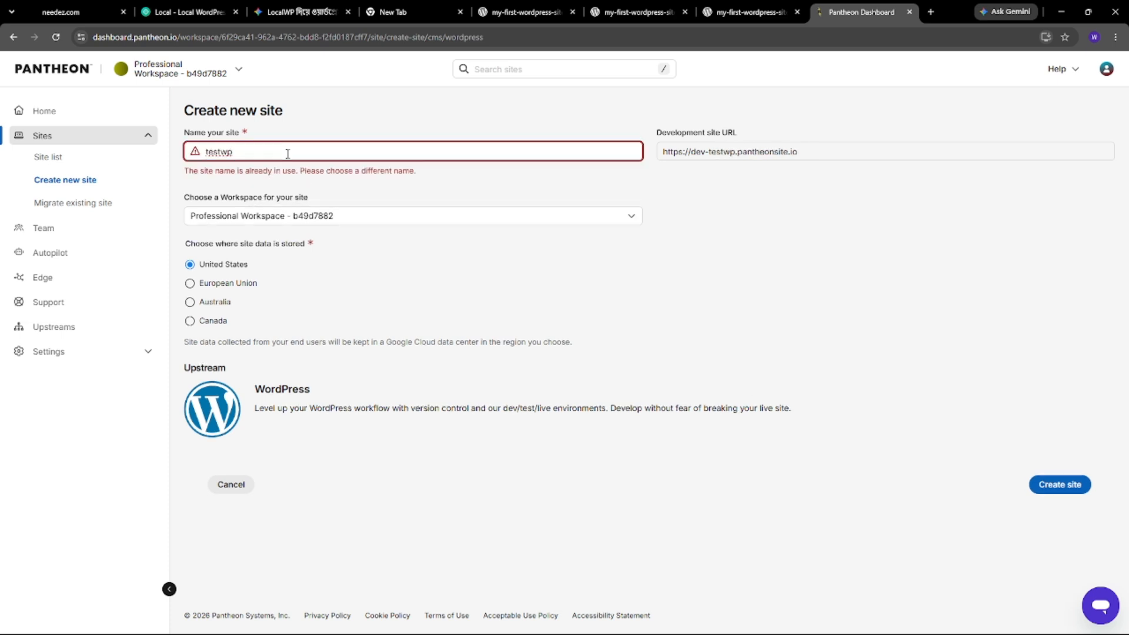
{"action": "type", "text": "1234"}
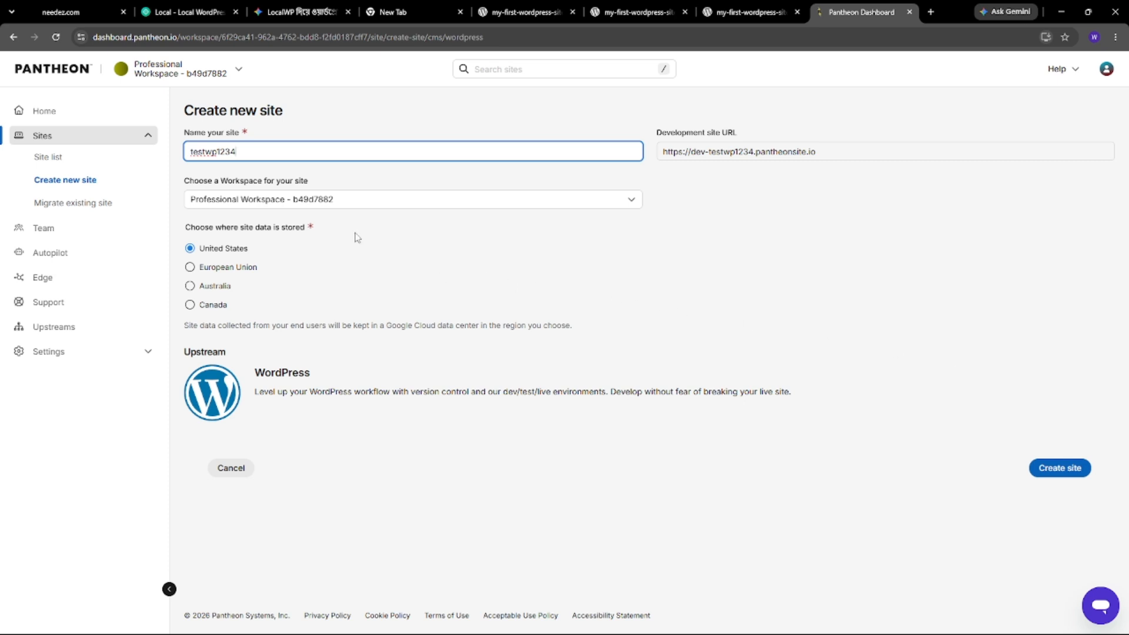
{"action": "left_click", "coordinate": [559, 202]}
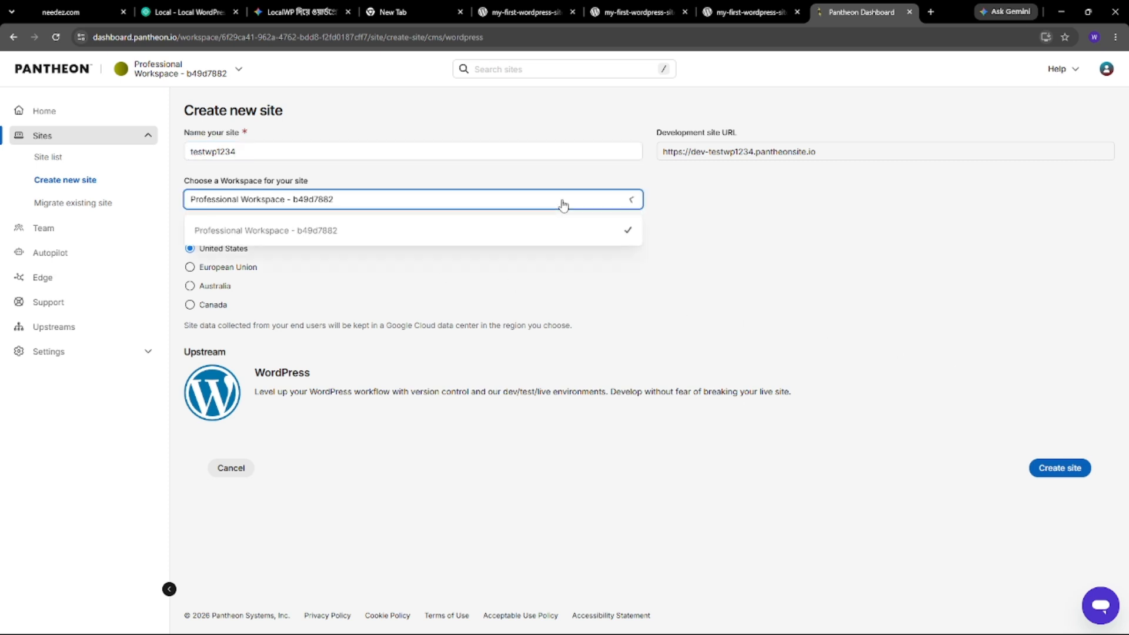
{"action": "left_click", "coordinate": [560, 200]}
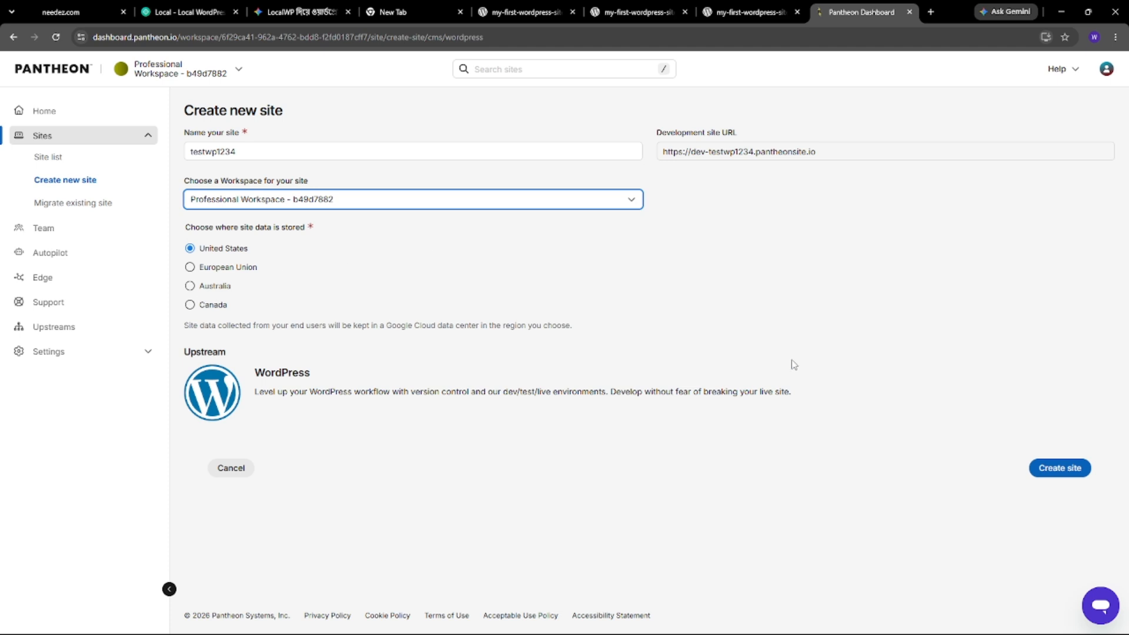
{"action": "left_click", "coordinate": [1045, 473]}
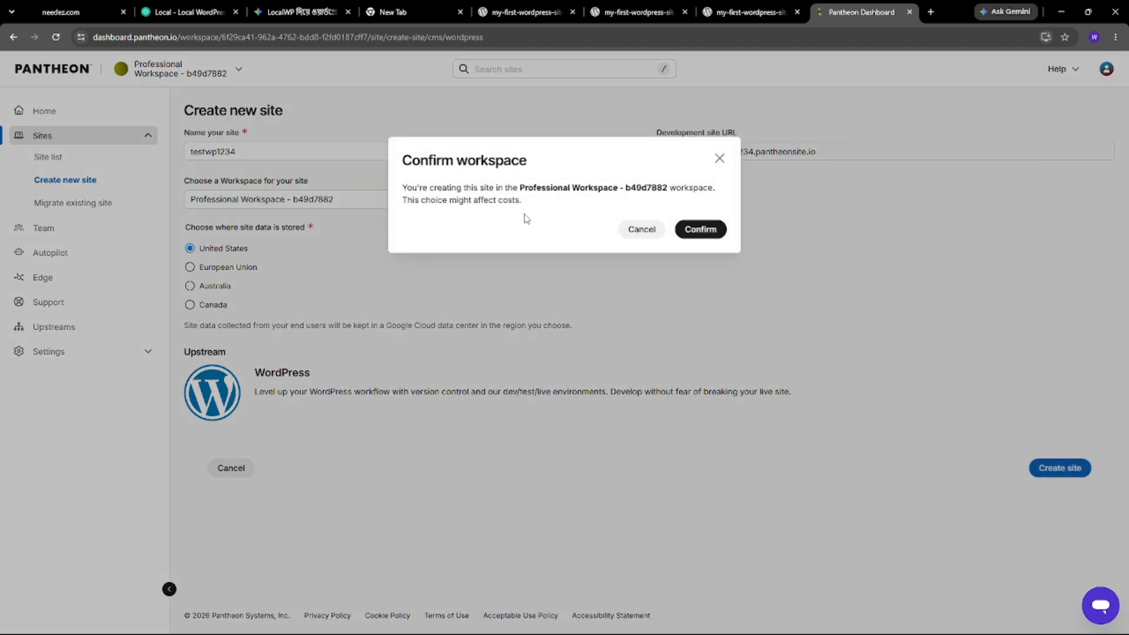
{"action": "left_click", "coordinate": [700, 230]}
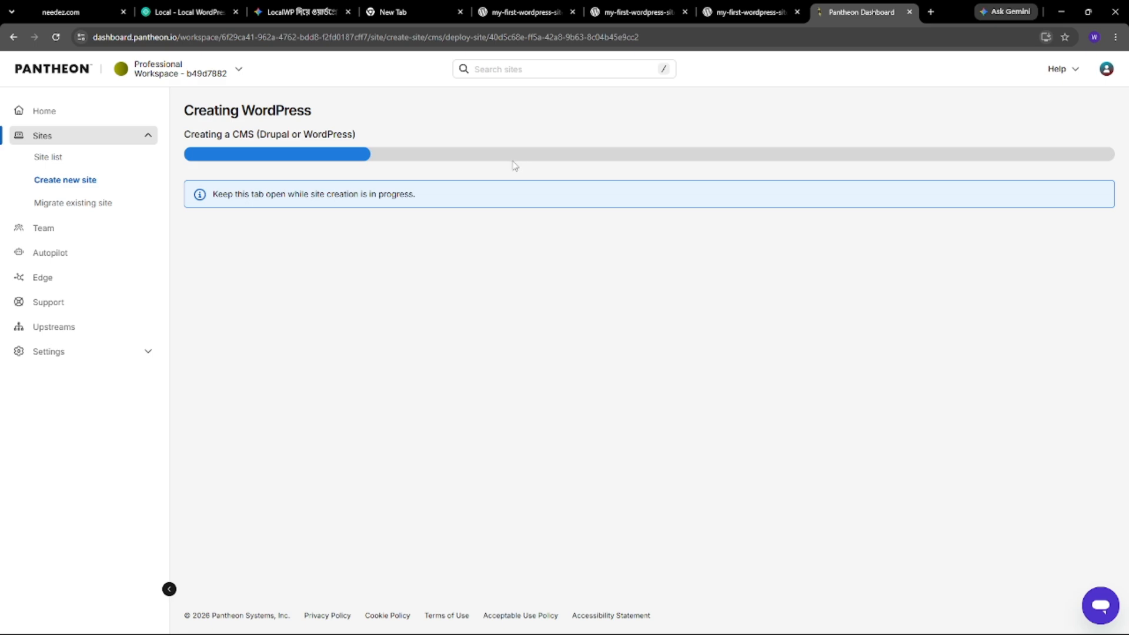
- Launch the Local app from Windows search and switch to the my-first-wordpress-site tab
{"action": "mouse_move", "coordinate": [790, 626]}
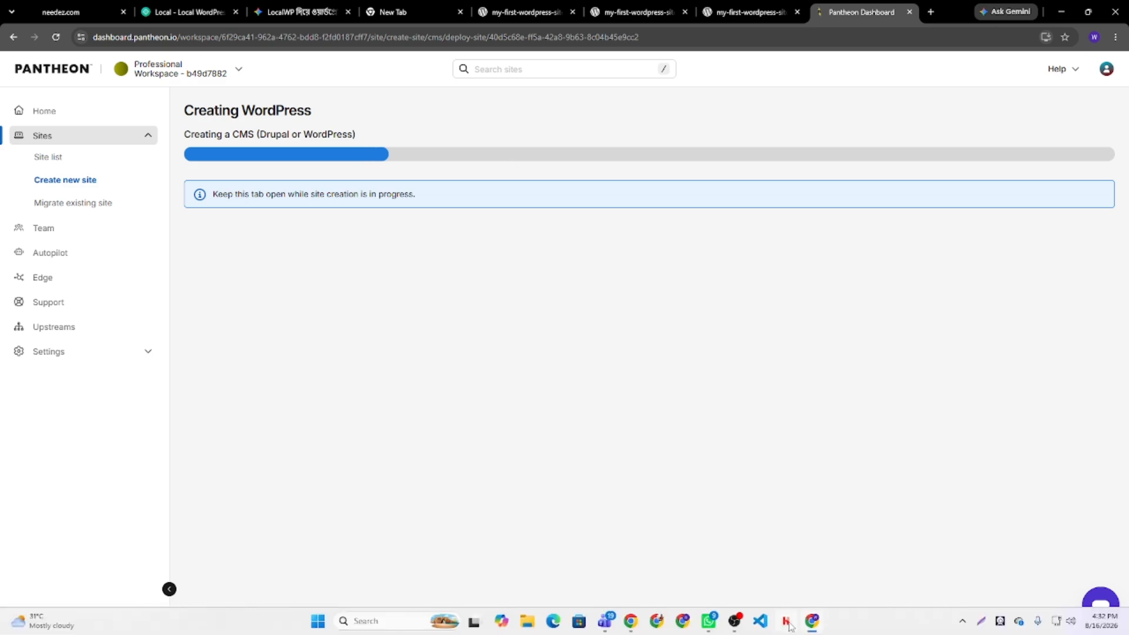
{"action": "left_click", "coordinate": [736, 622]}
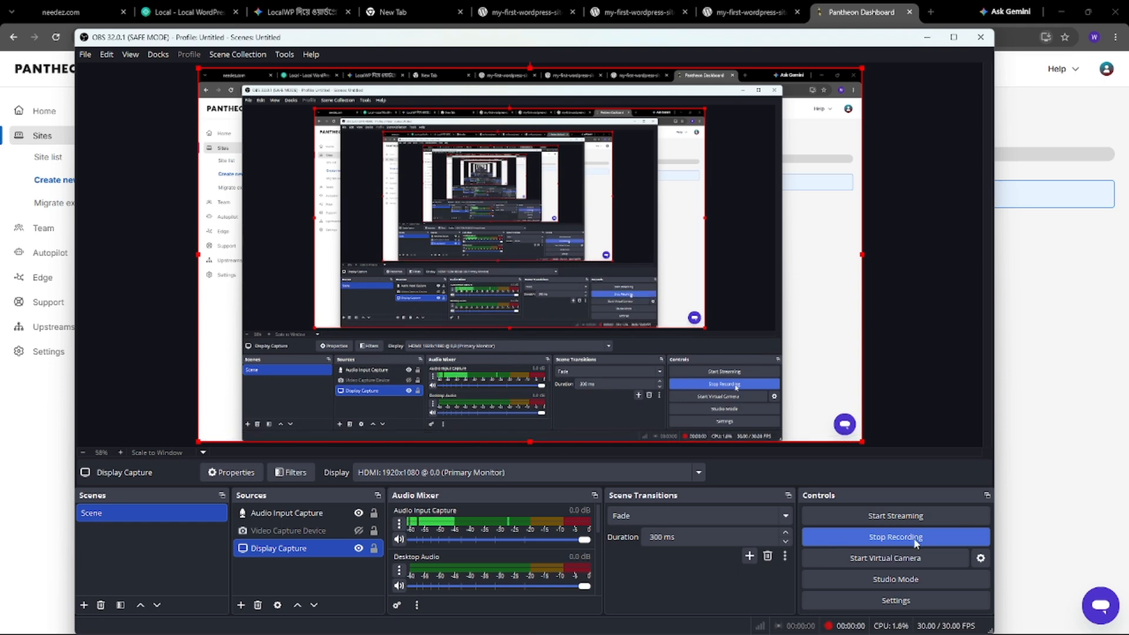
{"action": "left_click", "coordinate": [841, 538]}
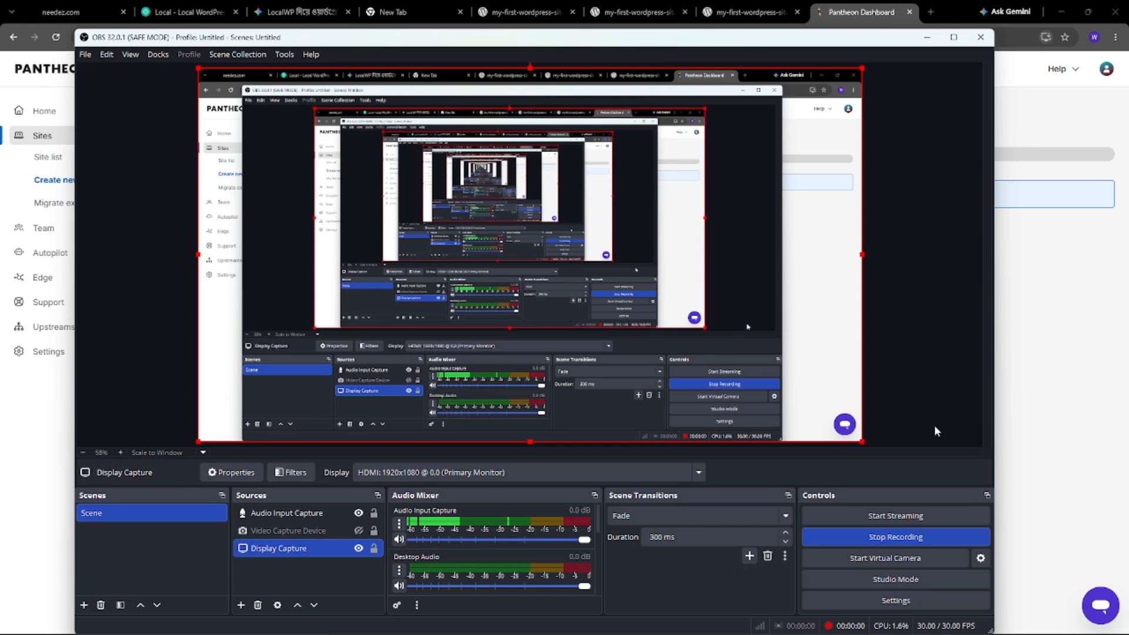
{"action": "left_click", "coordinate": [926, 37]}
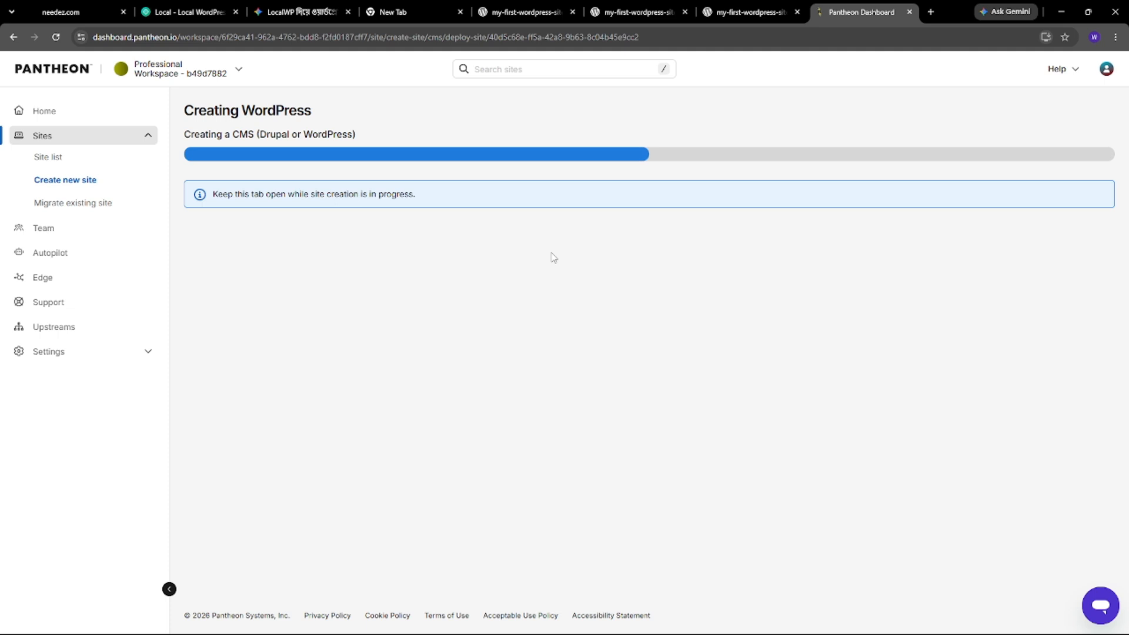
{"action": "mouse_move", "coordinate": [882, 630]}
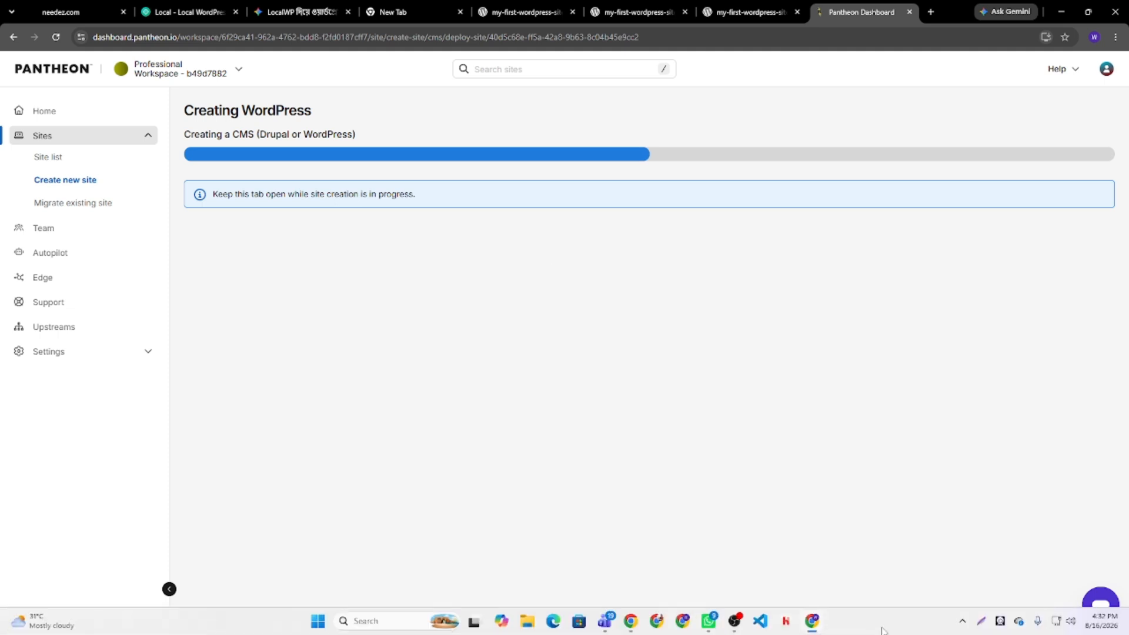
{"action": "left_click", "coordinate": [376, 621]}
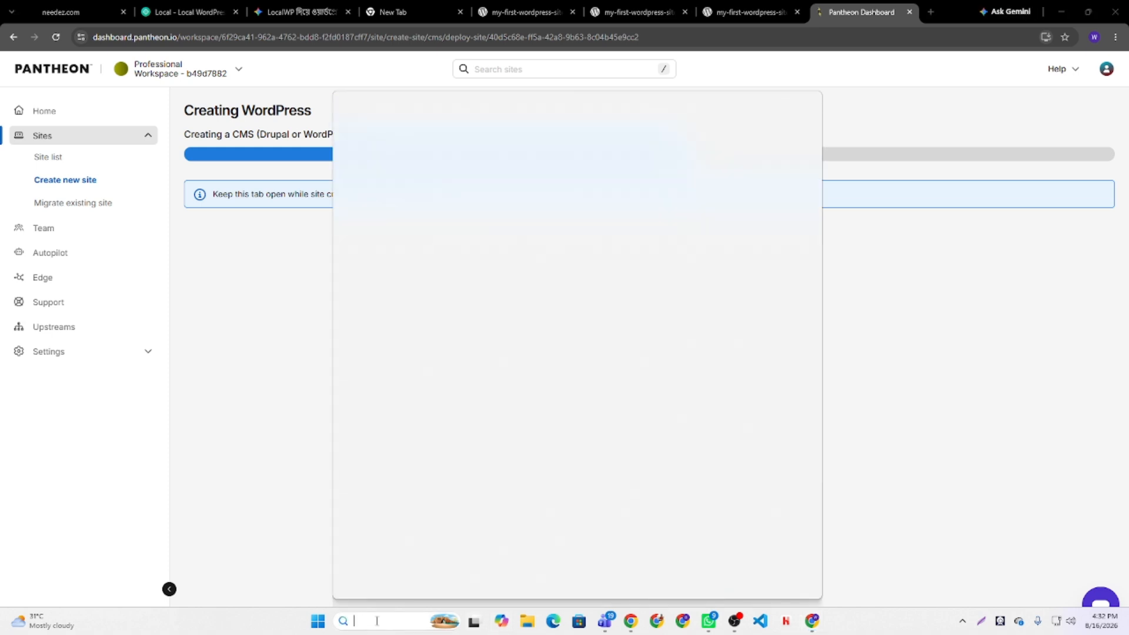
{"action": "left_click", "coordinate": [385, 166]}
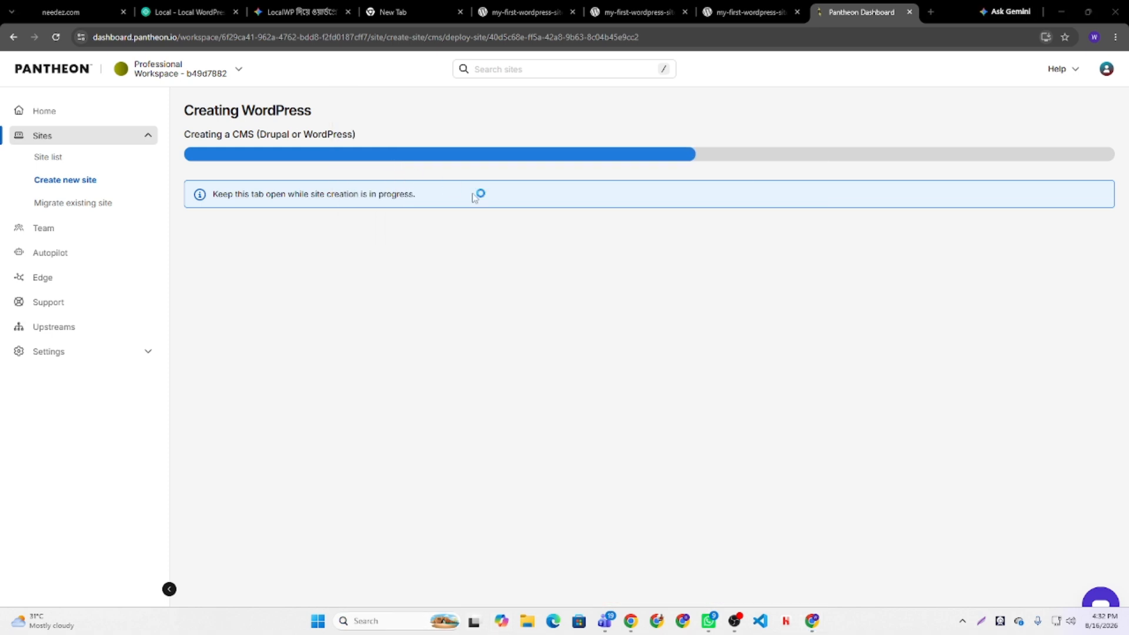
{"action": "left_click", "coordinate": [747, 12]}
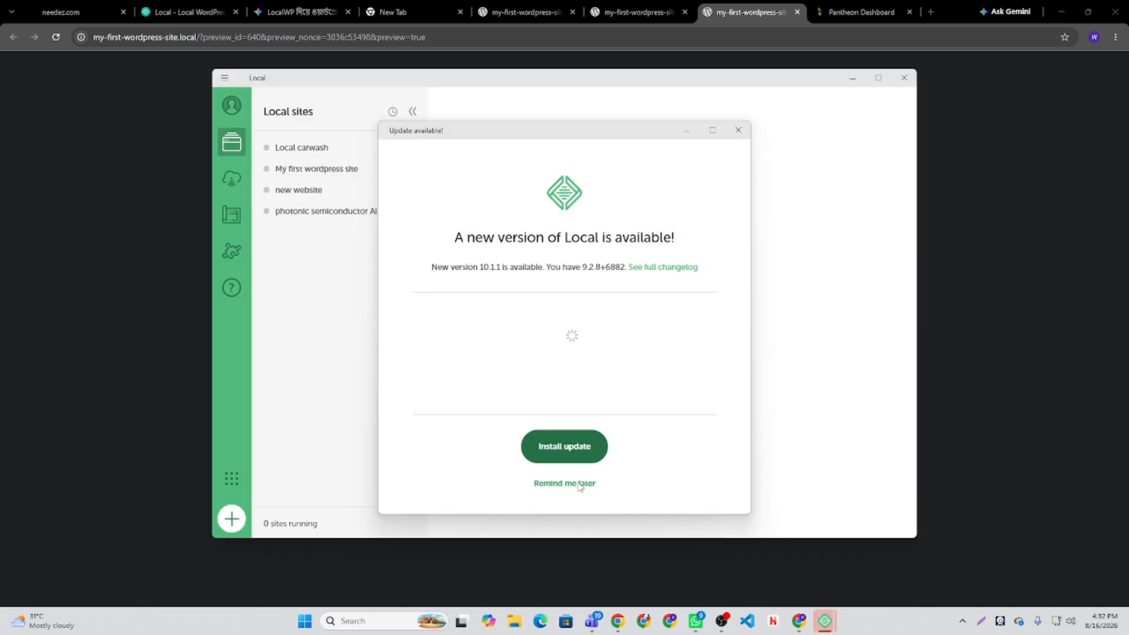
- Postpone Local's update, start My first wordpress site, and reload its browser page
{"action": "left_click", "coordinate": [579, 485]}
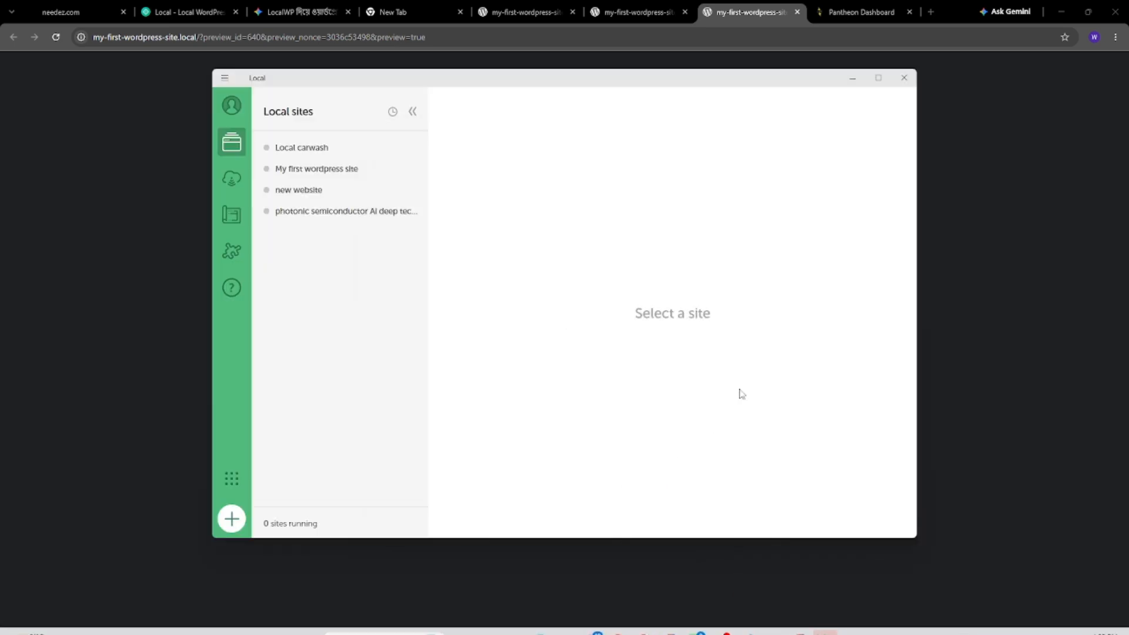
{"action": "left_click", "coordinate": [353, 172]}
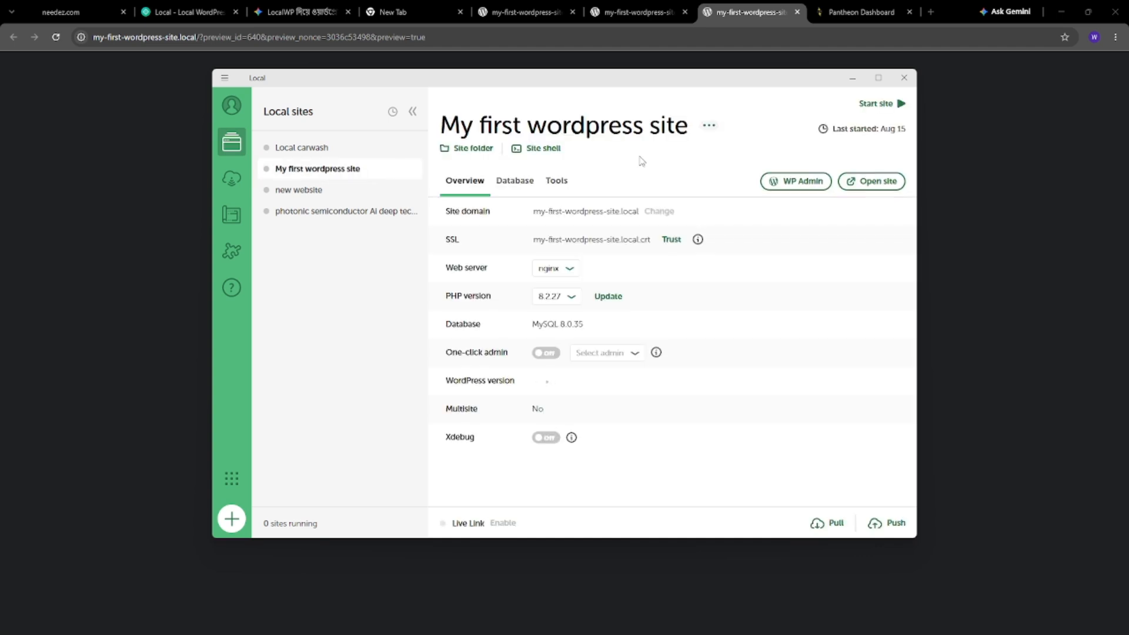
{"action": "left_click", "coordinate": [875, 107]}
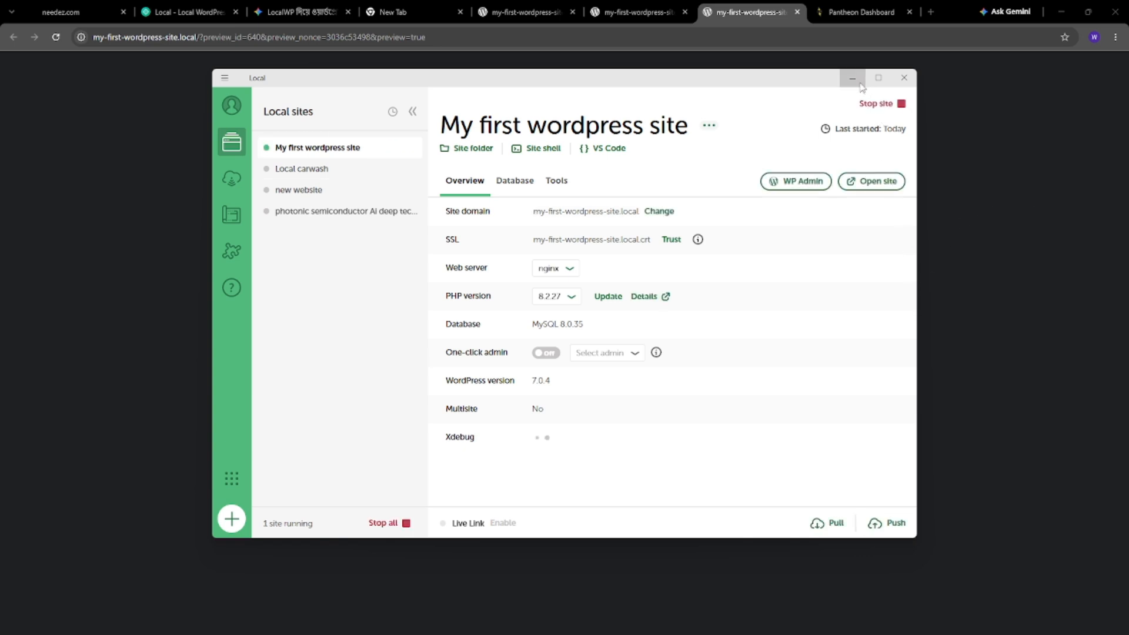
{"action": "left_click", "coordinate": [746, 9]}
{"action": "left_click", "coordinate": [56, 38]}
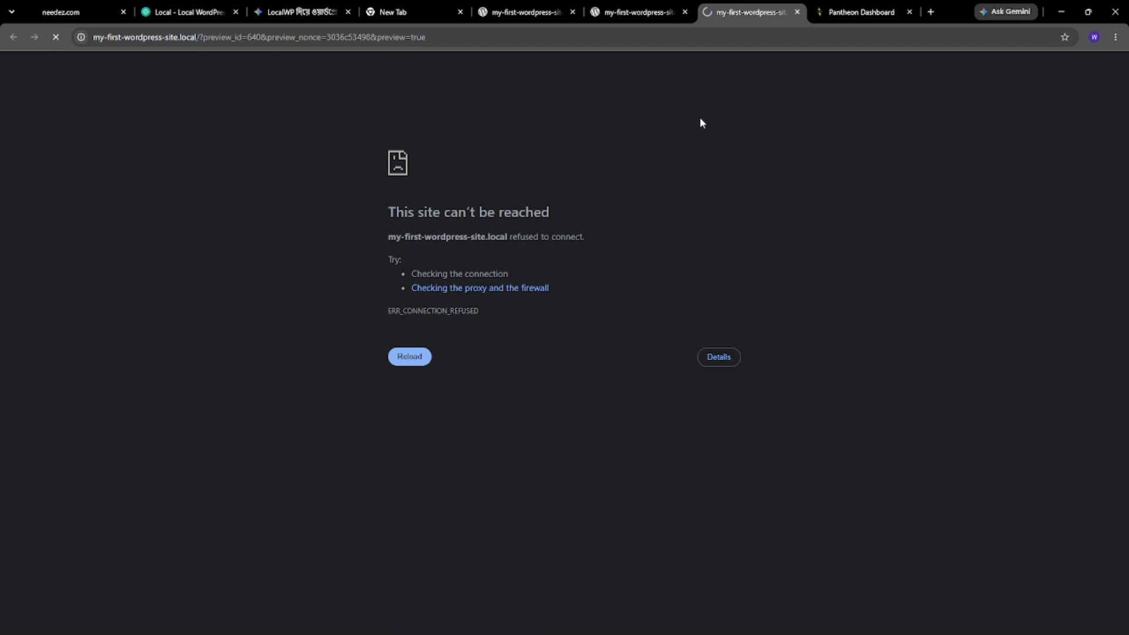
- Check the stalled preview, Elementor and plugins tabs, and confirm the site runs in Local
{"action": "left_click", "coordinate": [632, 11]}
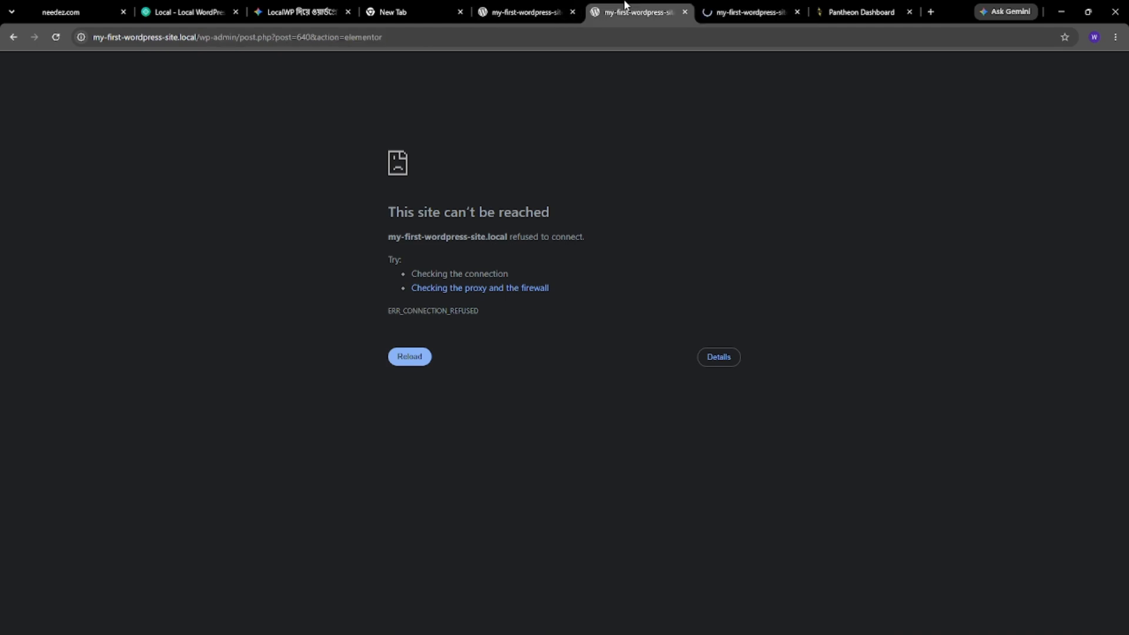
{"action": "left_click", "coordinate": [56, 37]}
{"action": "left_click", "coordinate": [723, 10]}
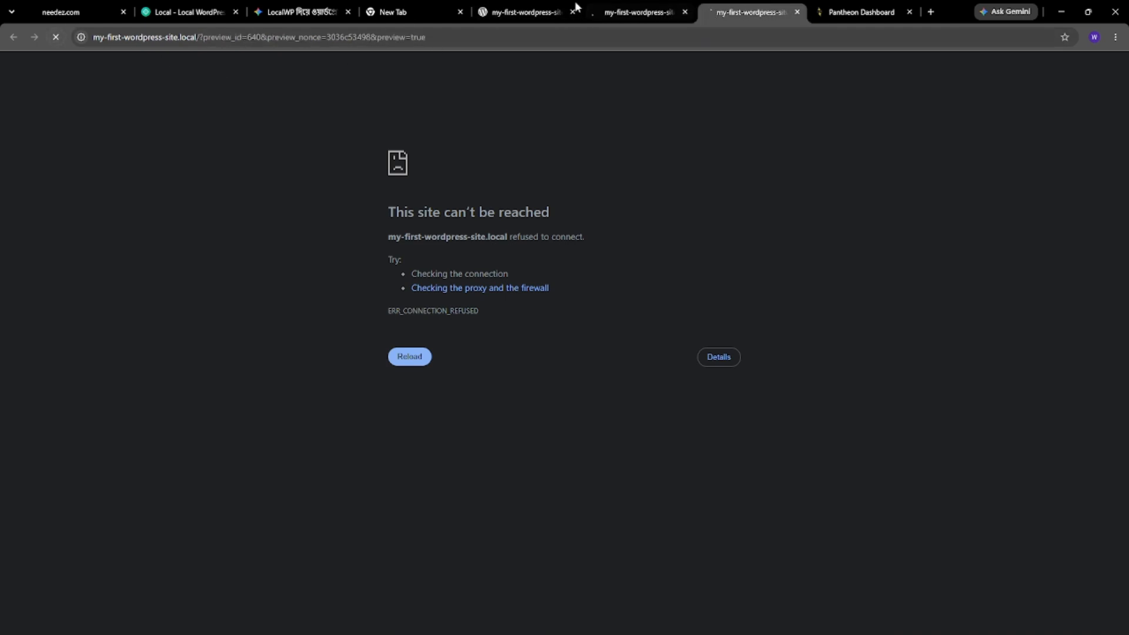
{"action": "left_click", "coordinate": [56, 40]}
{"action": "left_click", "coordinate": [631, 8]}
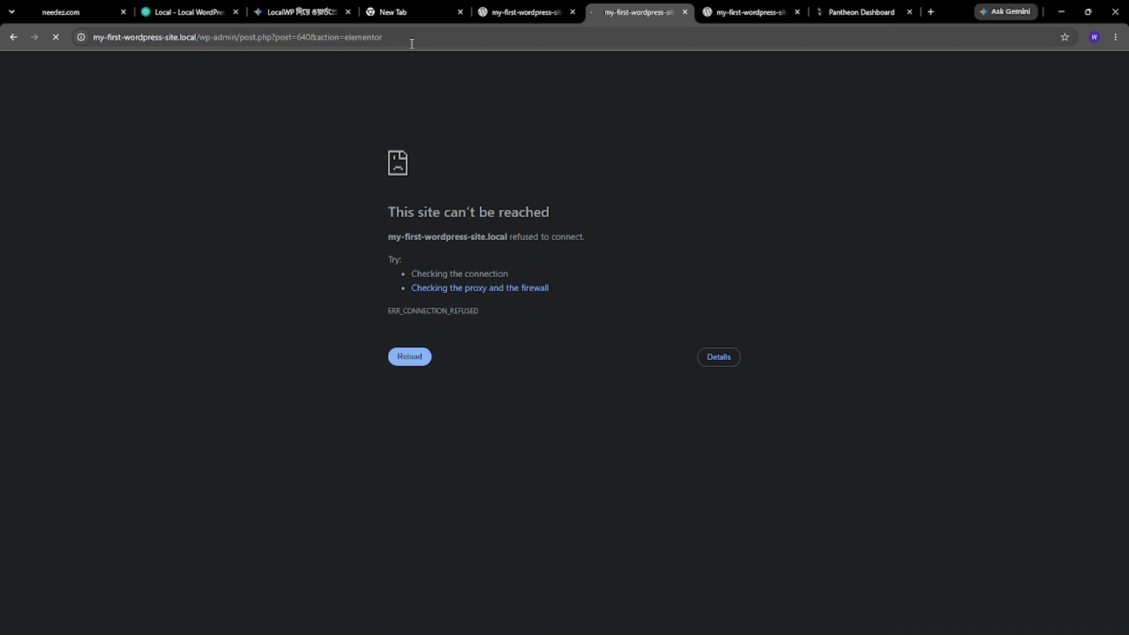
{"action": "left_click", "coordinate": [542, 8]}
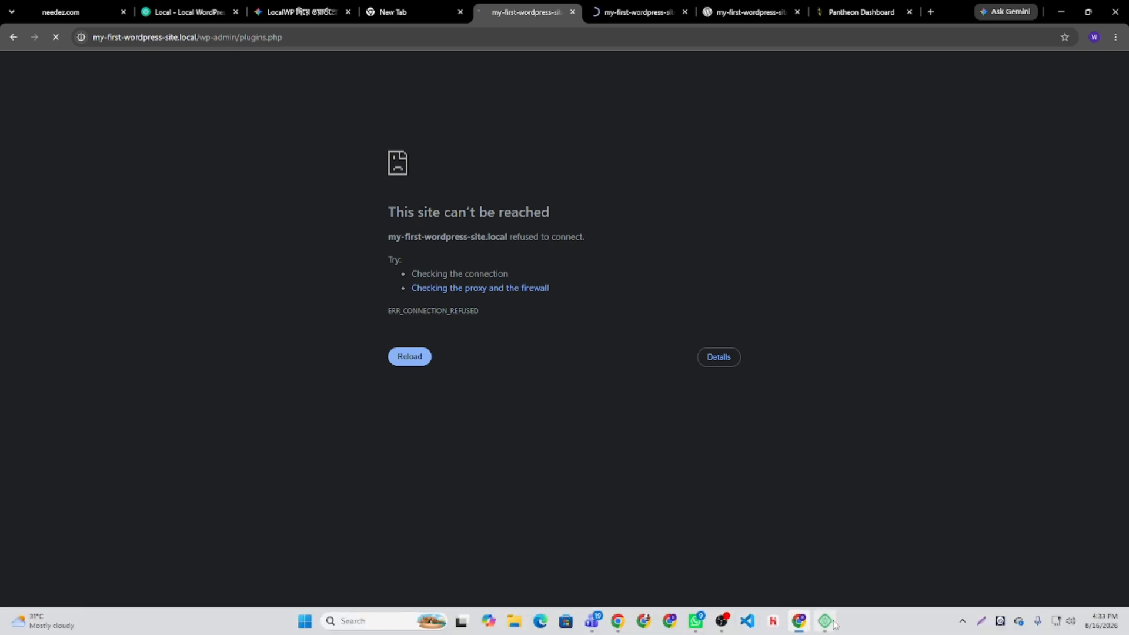
{"action": "left_click", "coordinate": [834, 624]}
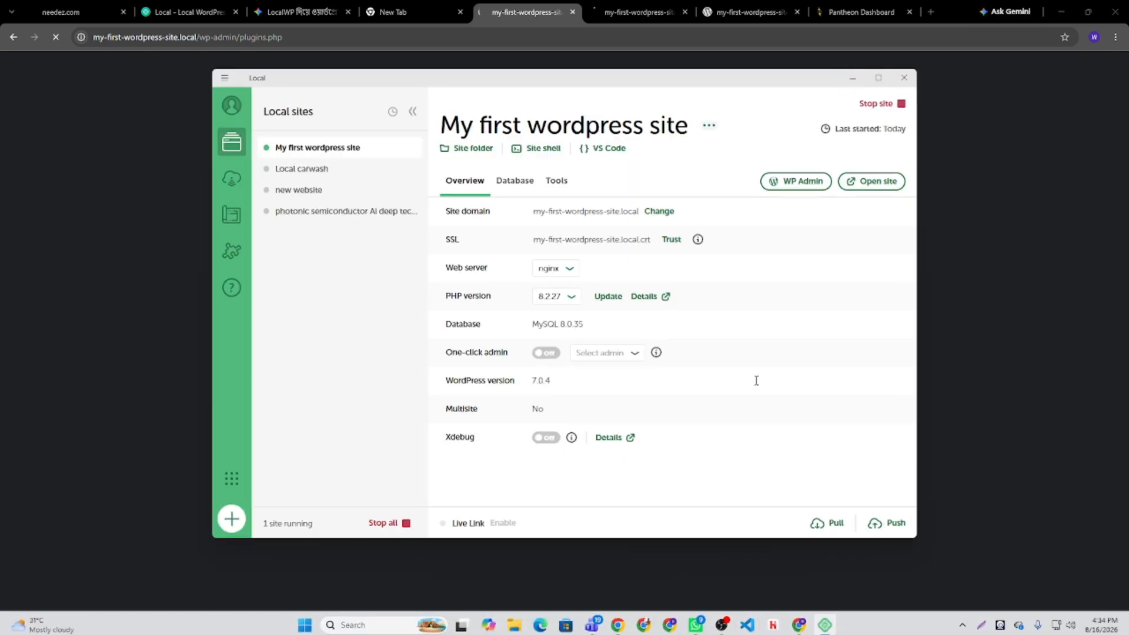
{"action": "left_click", "coordinate": [852, 78]}
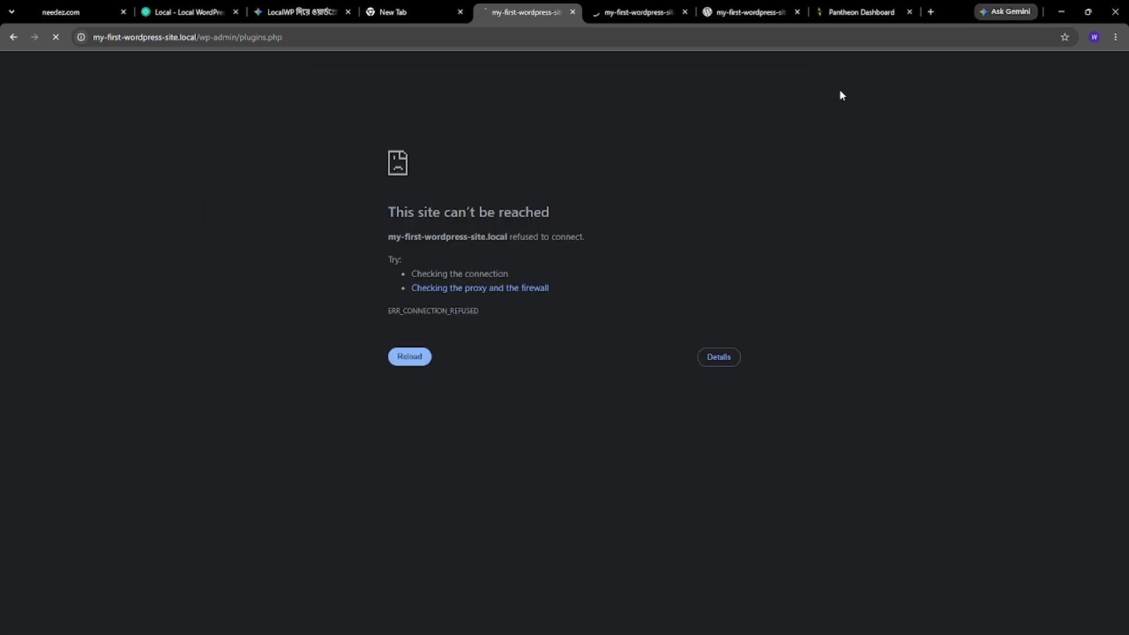
- Close the stale Elementor editing tab and the unreachable draft preview tab
{"action": "left_click", "coordinate": [717, 10]}
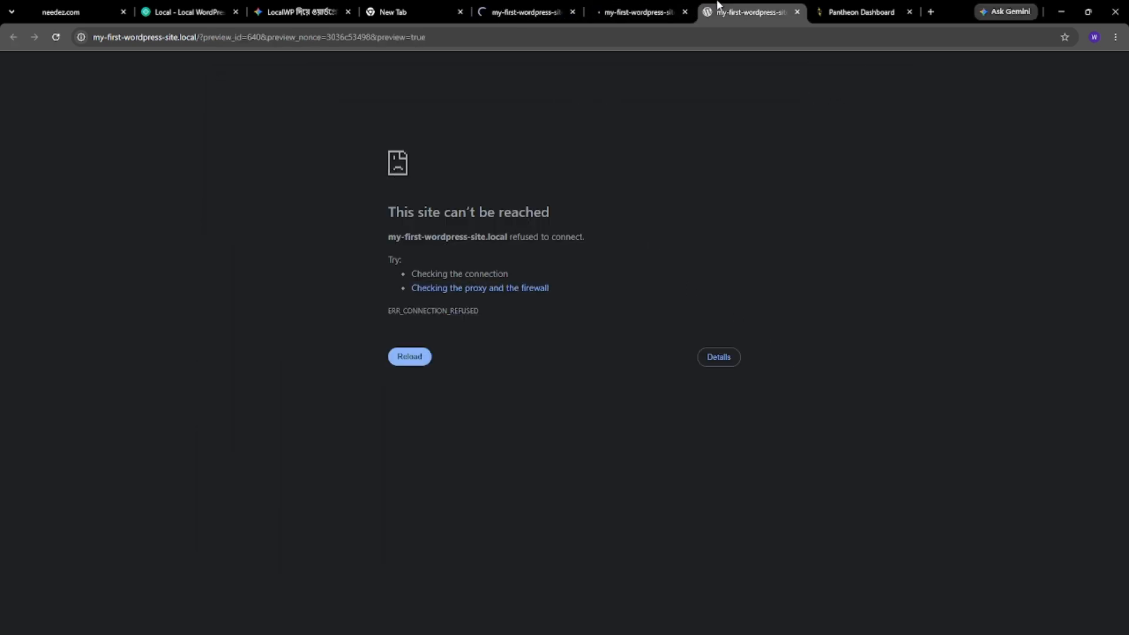
{"action": "left_click", "coordinate": [525, 6]}
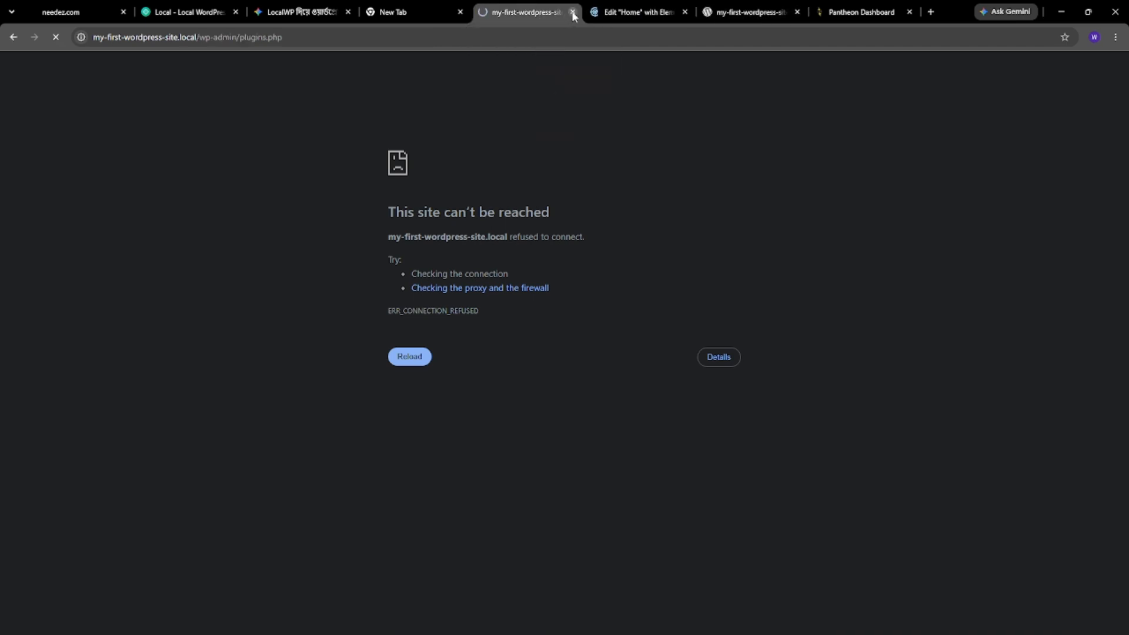
{"action": "left_click", "coordinate": [596, 13]}
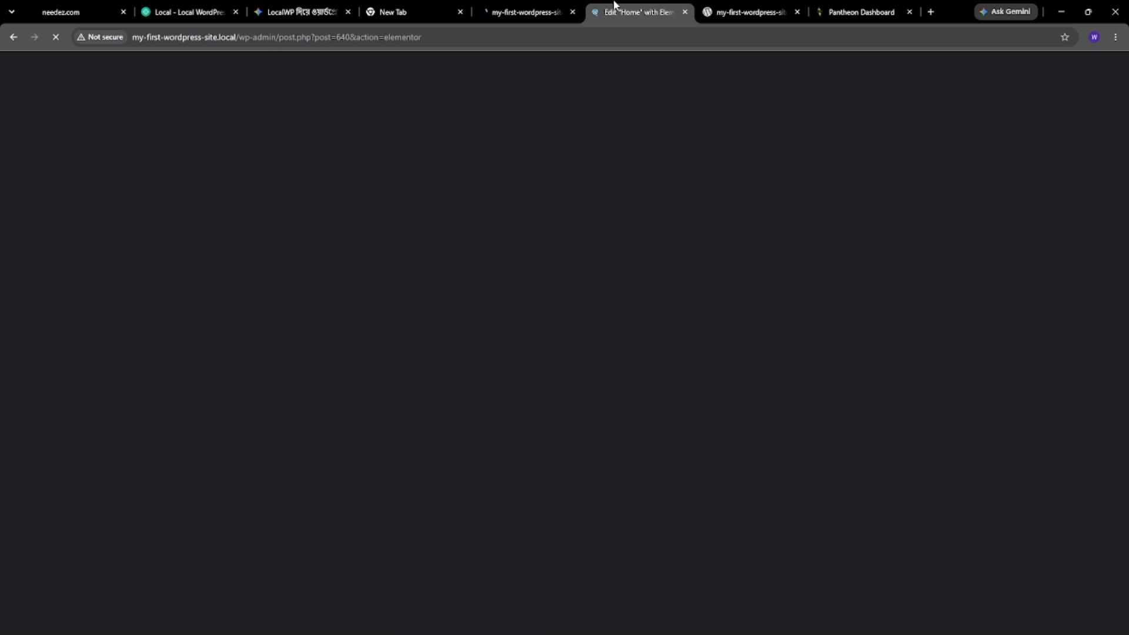
{"action": "left_click", "coordinate": [685, 12]}
{"action": "left_click", "coordinate": [535, 5]}
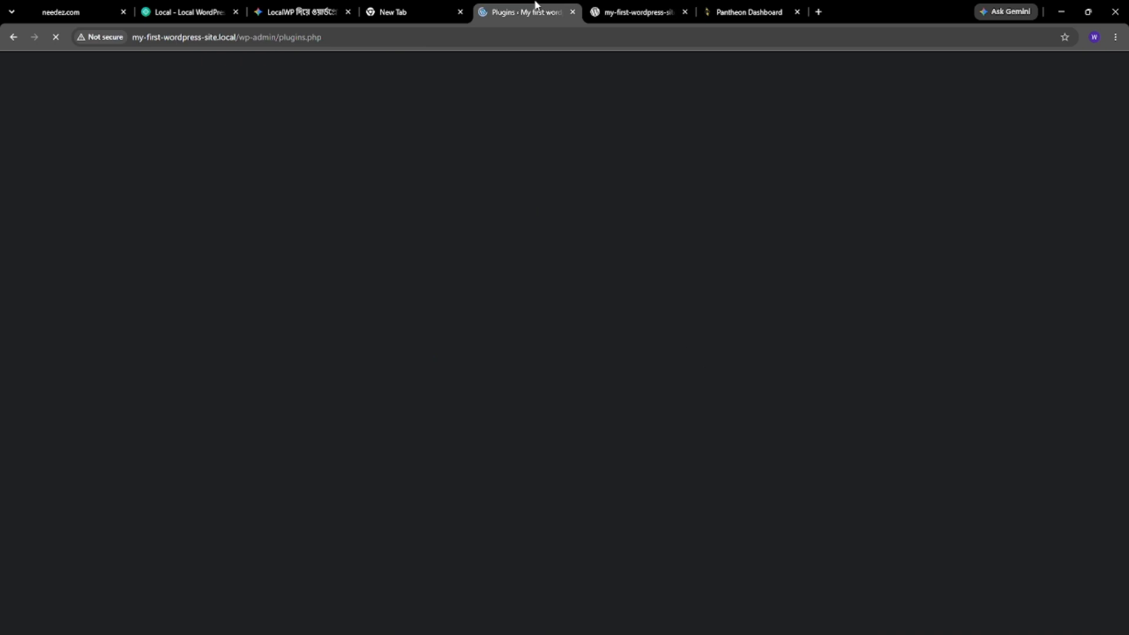
{"action": "left_click", "coordinate": [635, 11]}
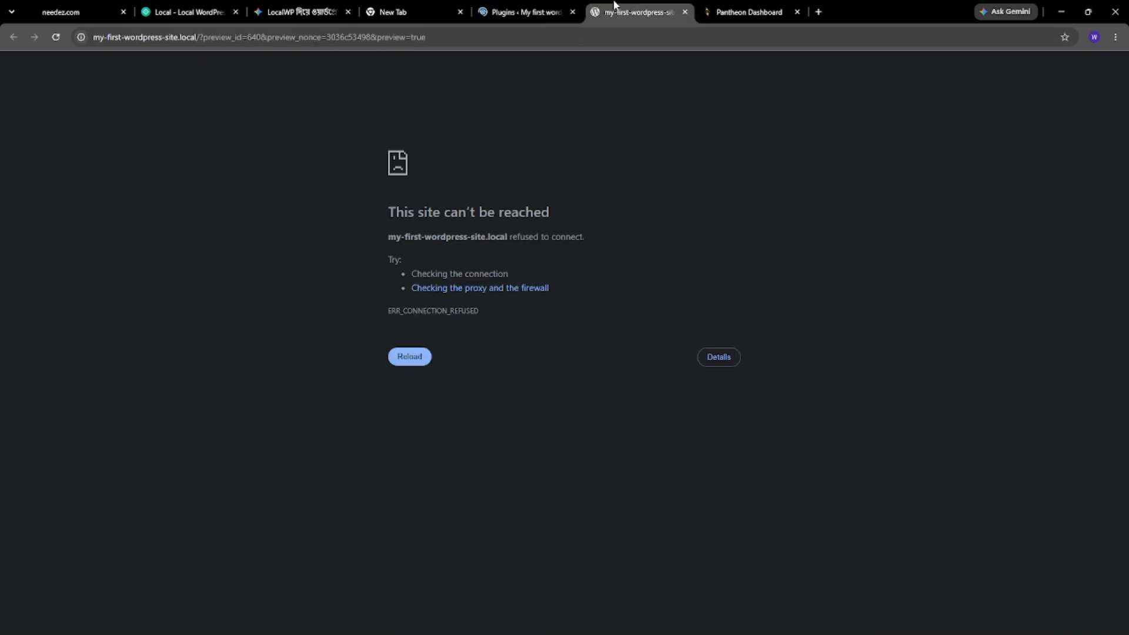
{"action": "left_click", "coordinate": [55, 37]}
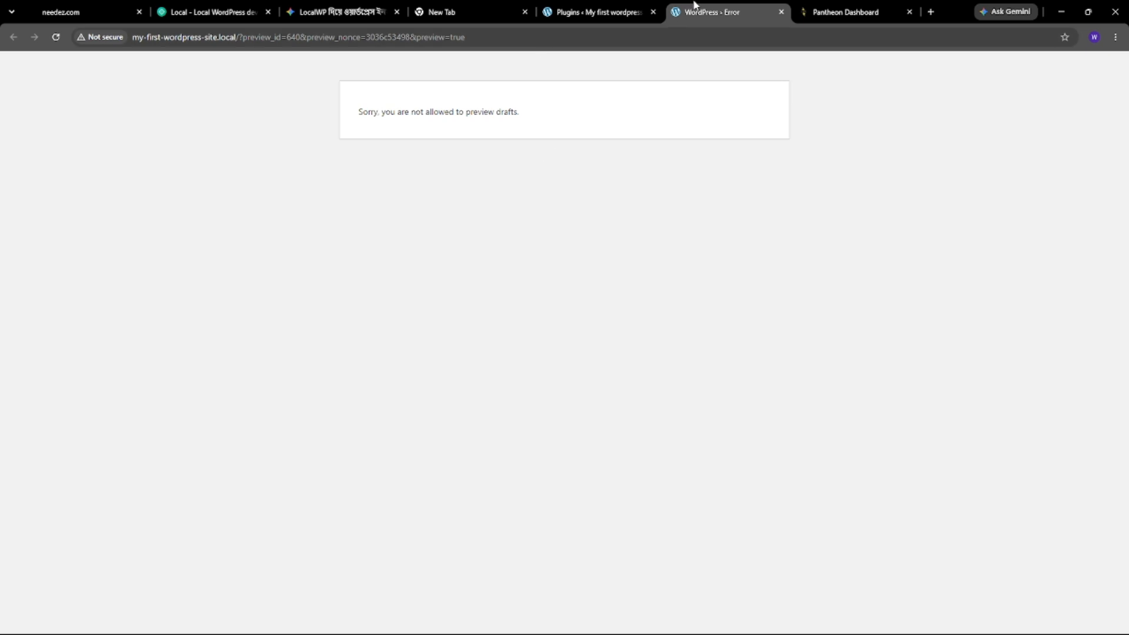
{"action": "left_click", "coordinate": [781, 12]}
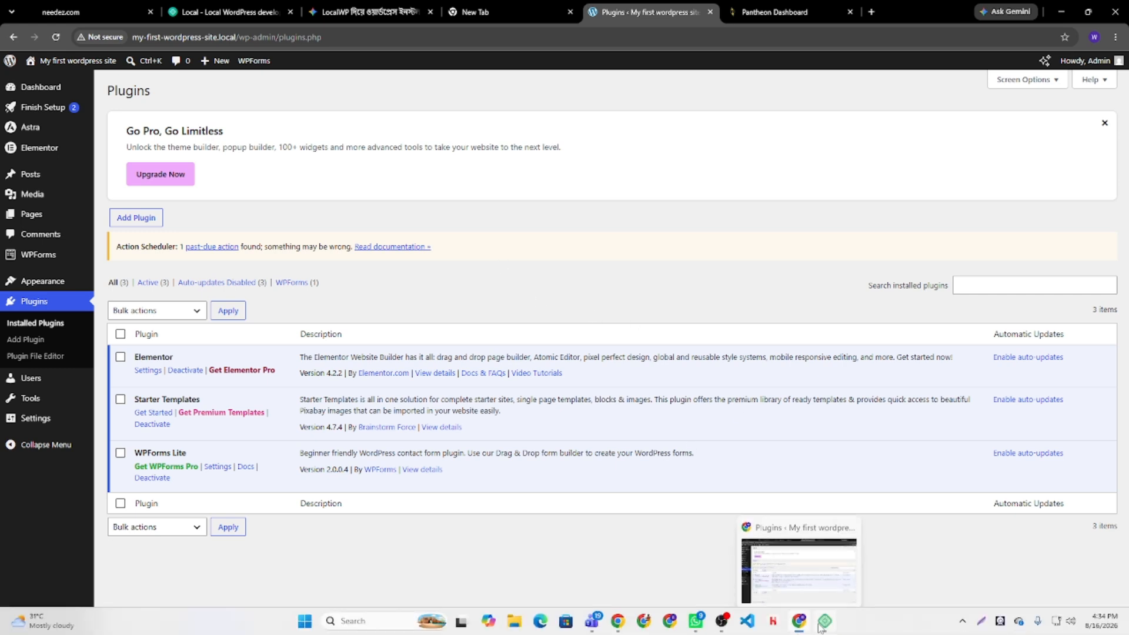
- Open the WP Admin Dashboard from Local and close the extra plugins tab
{"action": "left_click", "coordinate": [824, 625]}
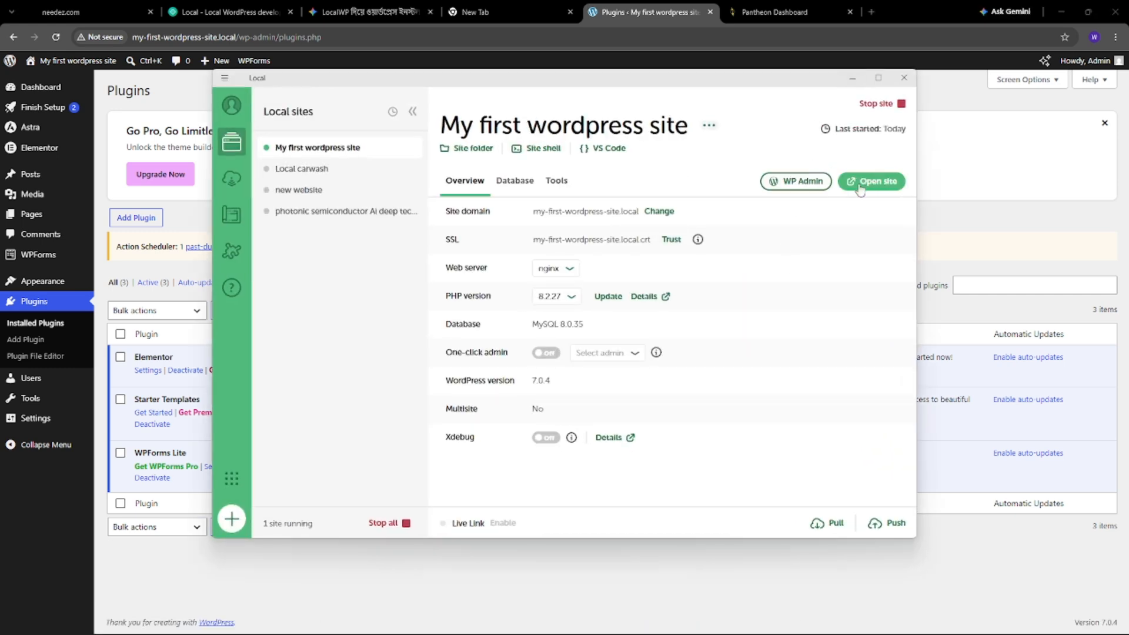
{"action": "left_click", "coordinate": [792, 182]}
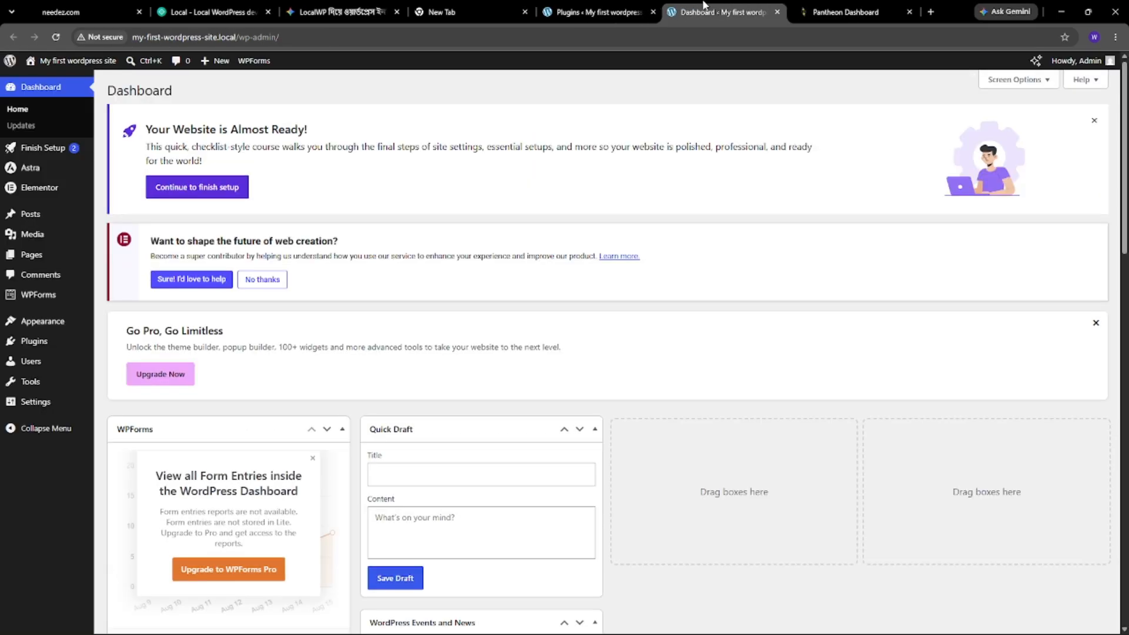
{"action": "left_click", "coordinate": [611, 5]}
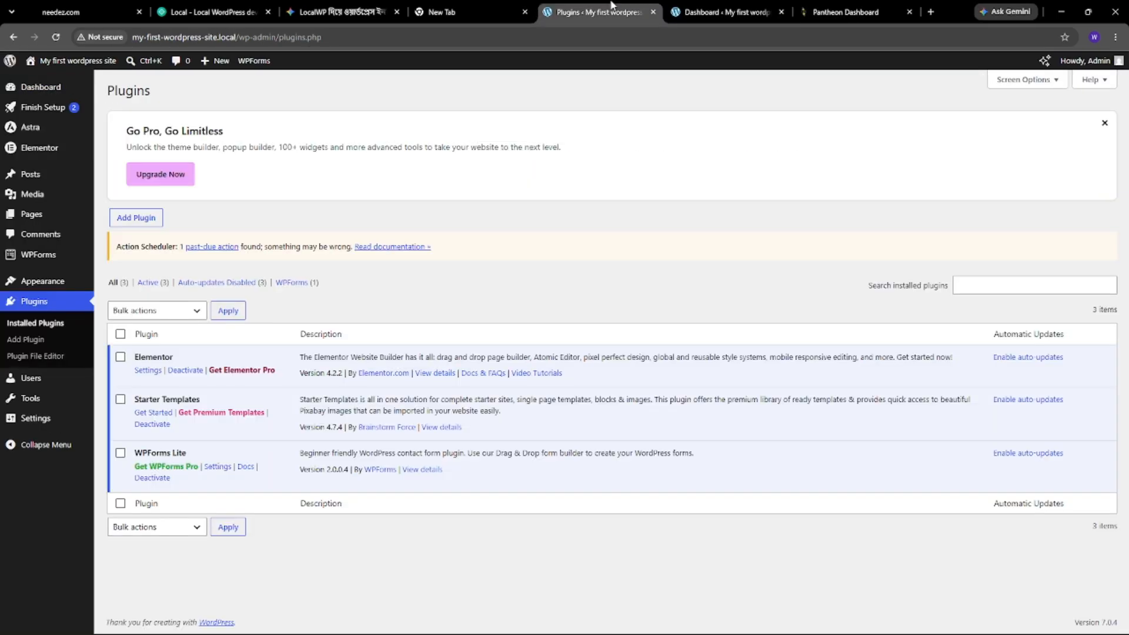
{"action": "left_click", "coordinate": [654, 12]}
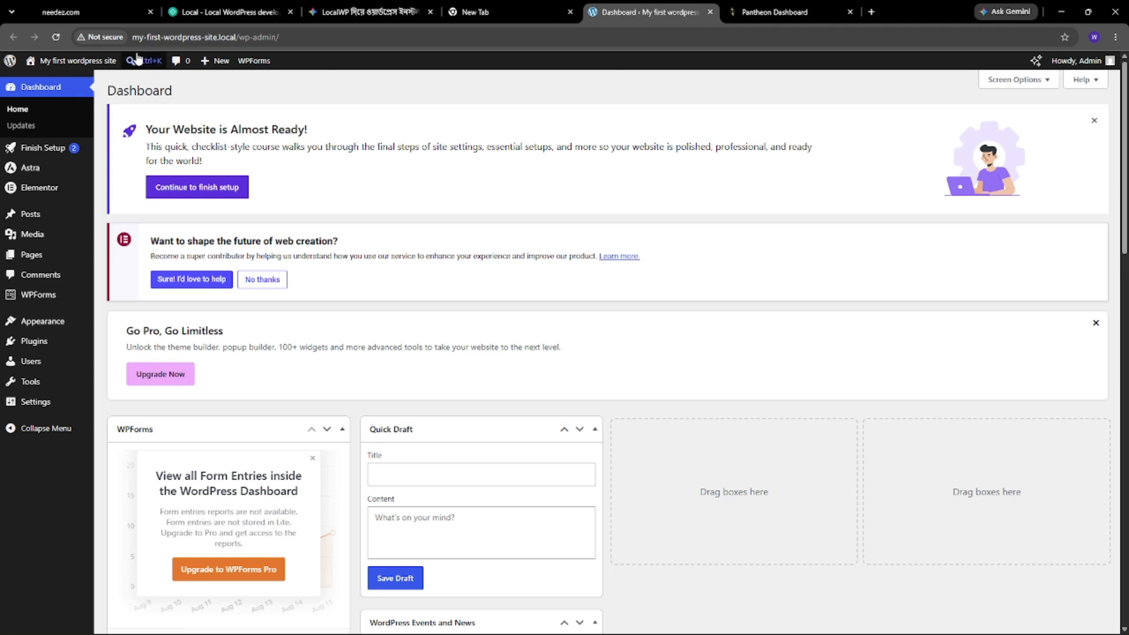
- Open the Wilson Brock homepage in a new tab, browse it, then return to Pantheon's progress tab
{"action": "right_click", "coordinate": [48, 61]}
{"action": "left_click", "coordinate": [101, 77]}
{"action": "left_click", "coordinate": [731, 6]}
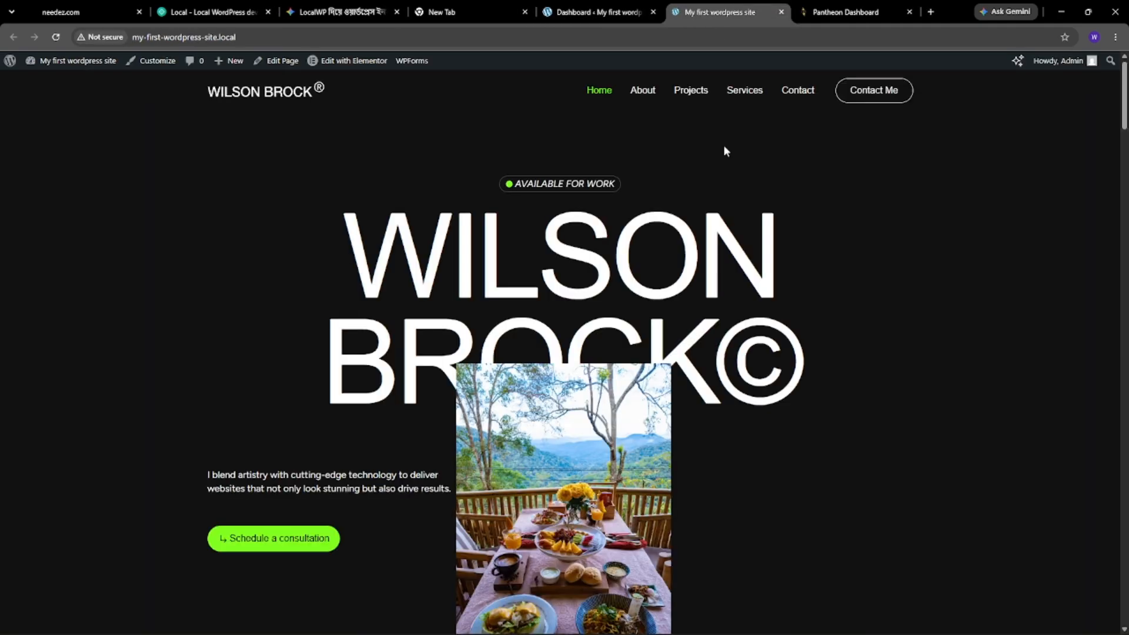
{"action": "scroll", "coordinate": [575, 329], "scroll_direction": "down", "scroll_amount": 15}
{"action": "scroll", "coordinate": [574, 330], "scroll_direction": "down", "scroll_amount": 8}
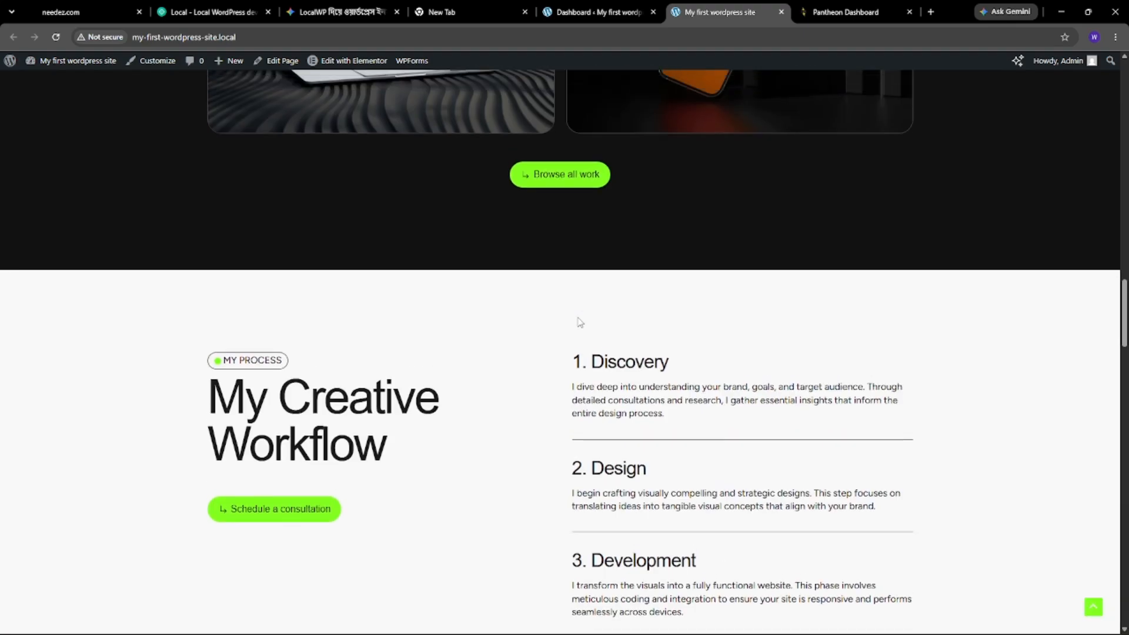
{"action": "left_click", "coordinate": [595, 6]}
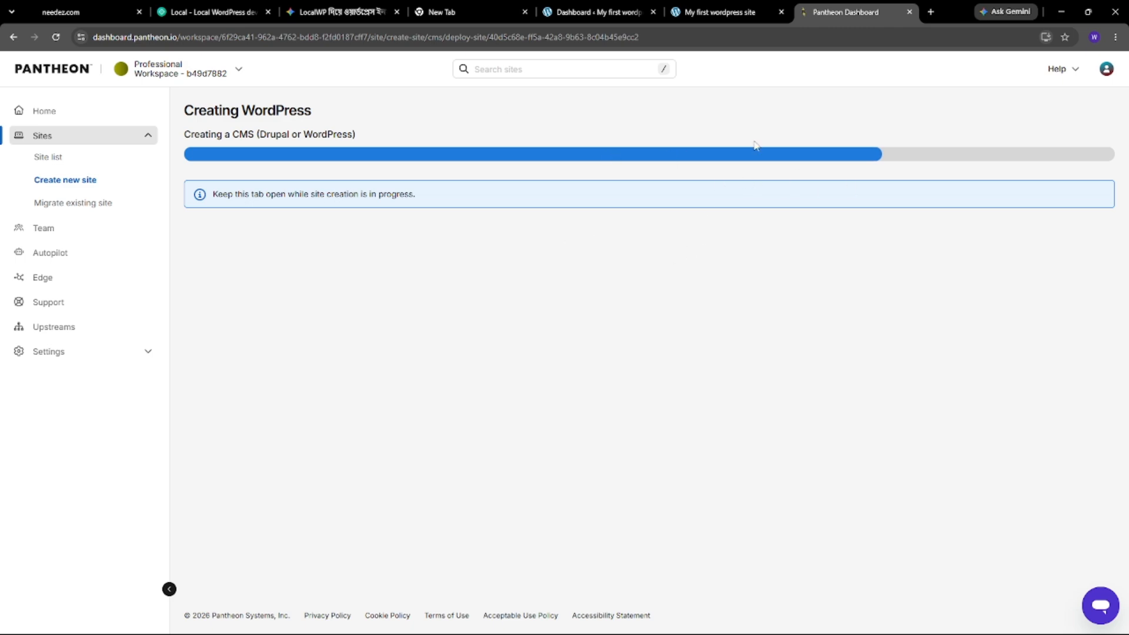
- Find WPvivid — Backup, Migration & Staging under Add Plugin, install it and activate it
{"action": "left_click", "coordinate": [697, 7]}
{"action": "left_click", "coordinate": [637, 9]}
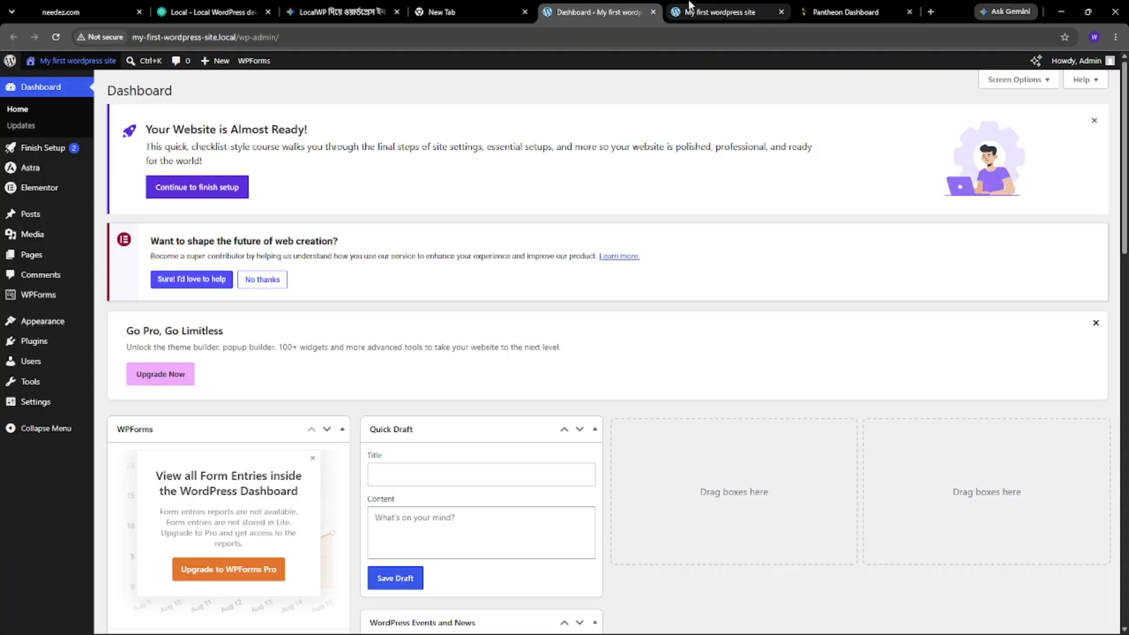
{"action": "mouse_move", "coordinate": [691, 5]}
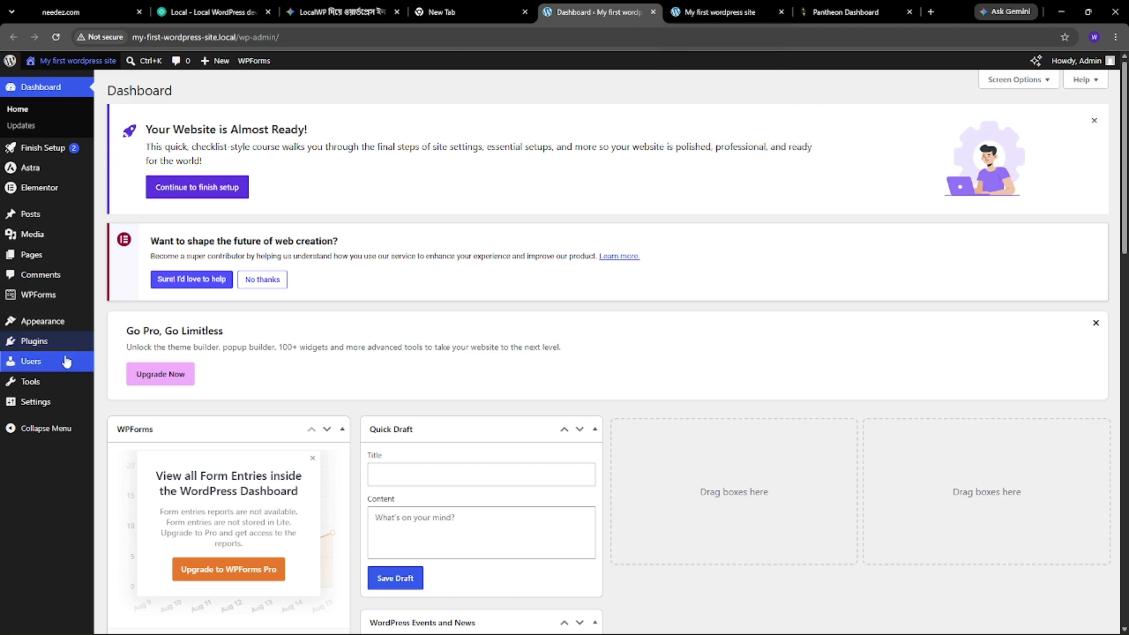
{"action": "left_click", "coordinate": [45, 346]}
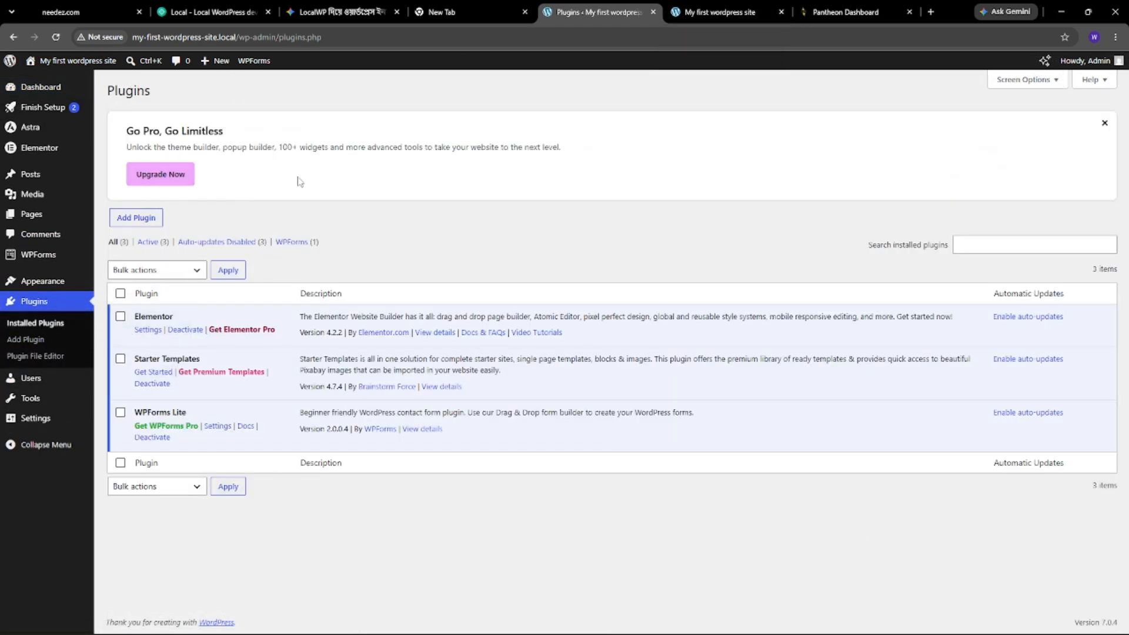
{"action": "left_click", "coordinate": [130, 223]}
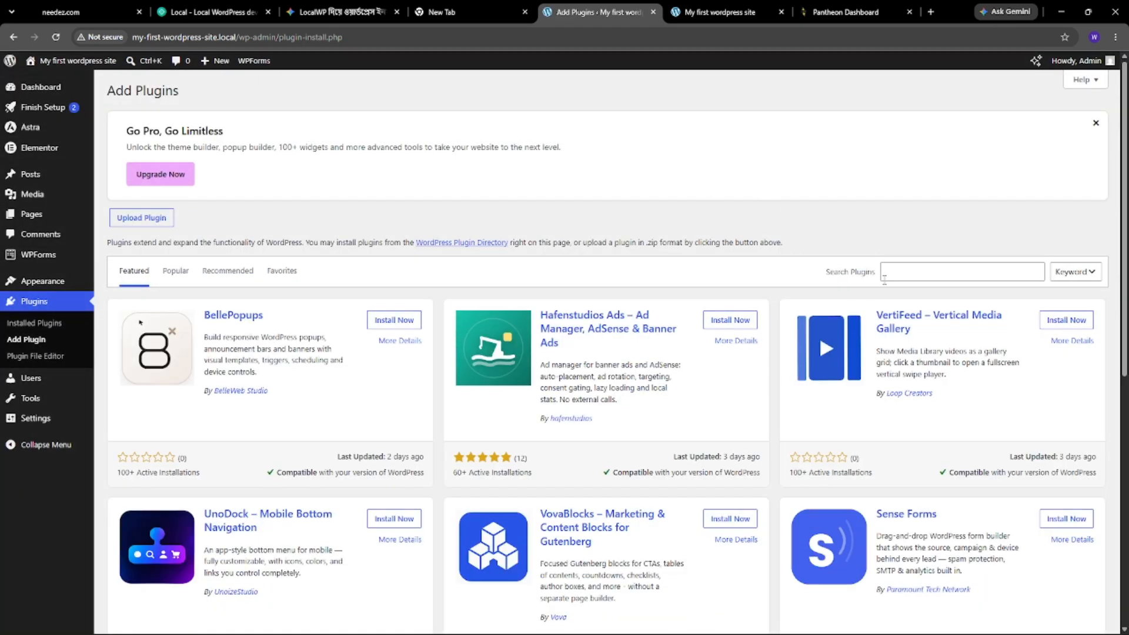
{"action": "left_click", "coordinate": [899, 275]}
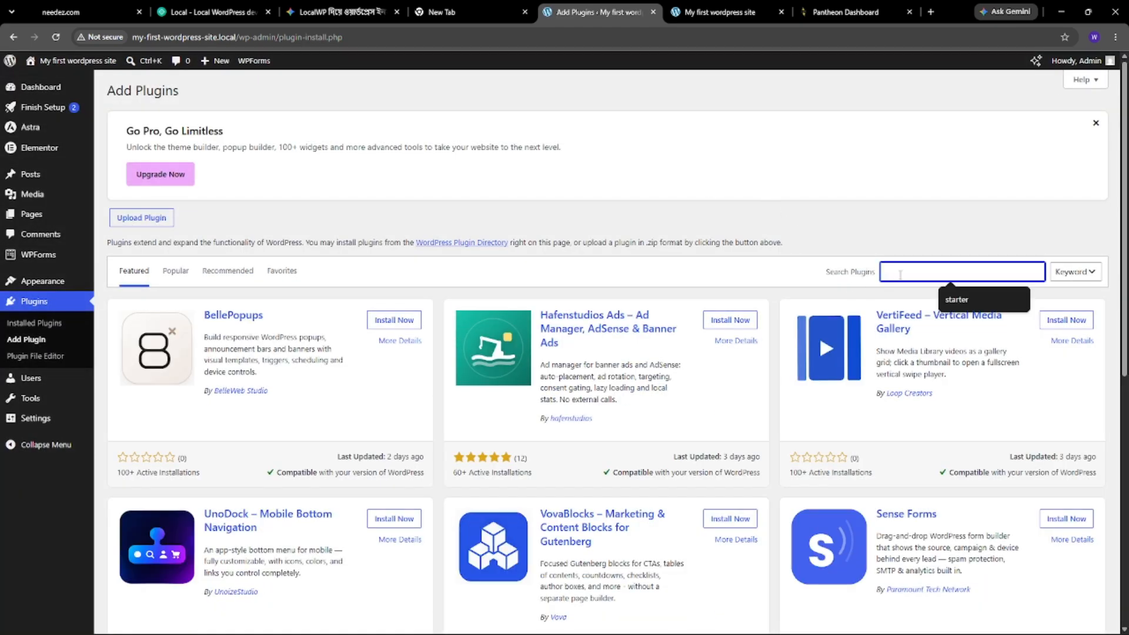
{"action": "type", "text": "wpvivid"}
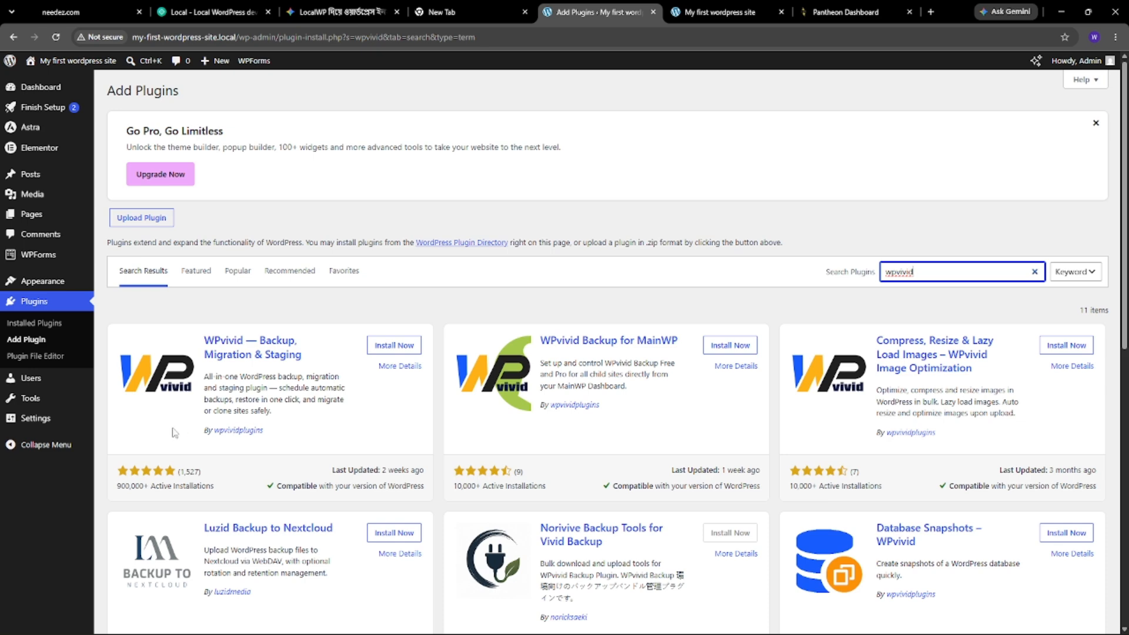
{"action": "left_click", "coordinate": [377, 350]}
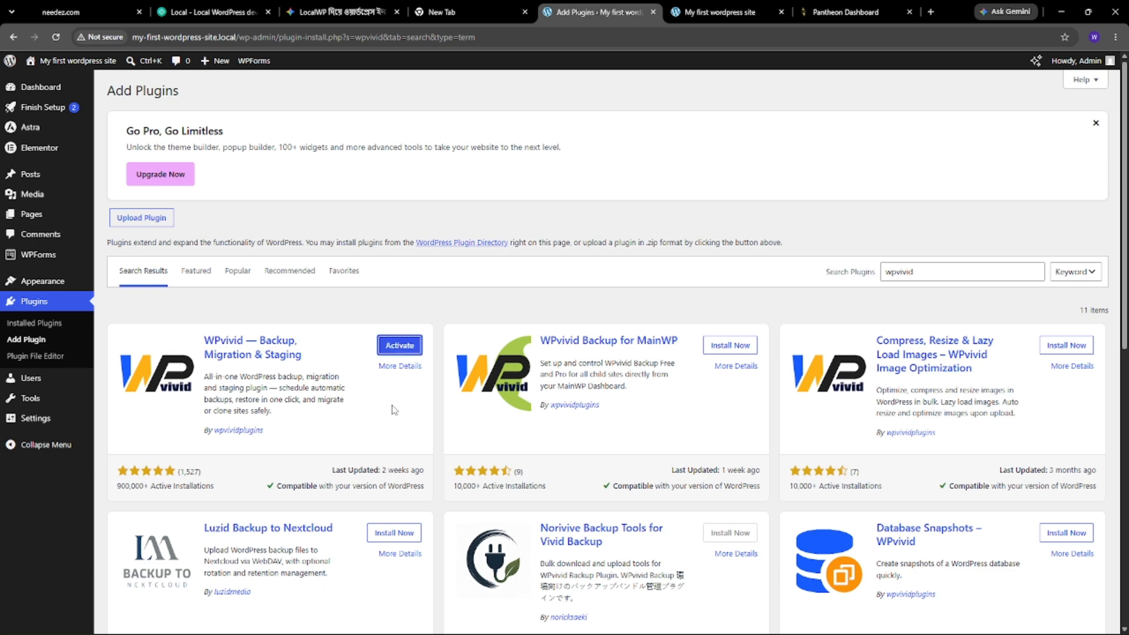
{"action": "left_click", "coordinate": [403, 348]}
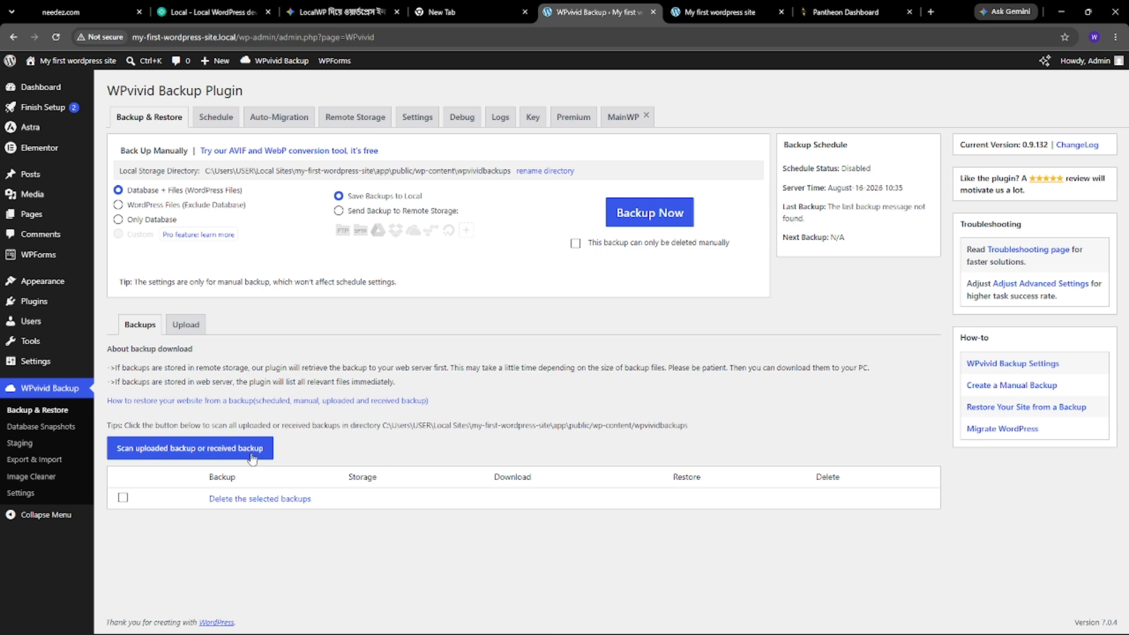
- Run a Database + Files WPvivid backup saved locally, checking Pantheon's progress until it finishes
{"action": "left_click", "coordinate": [674, 213]}
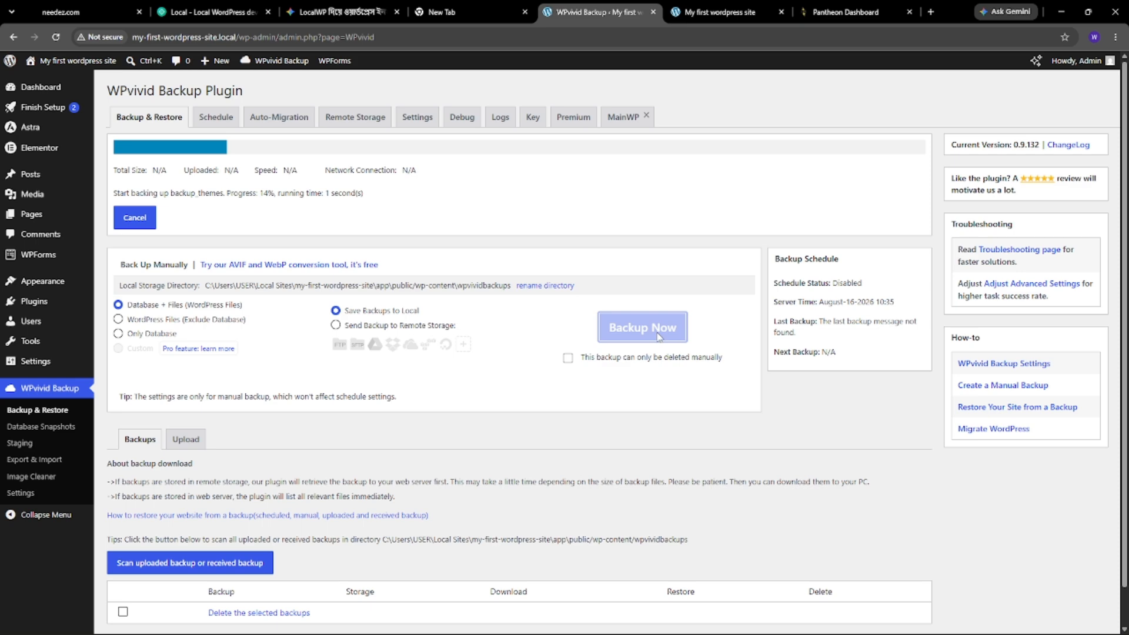
{"action": "scroll", "coordinate": [500, 260], "scroll_direction": "down", "scroll_amount": 1}
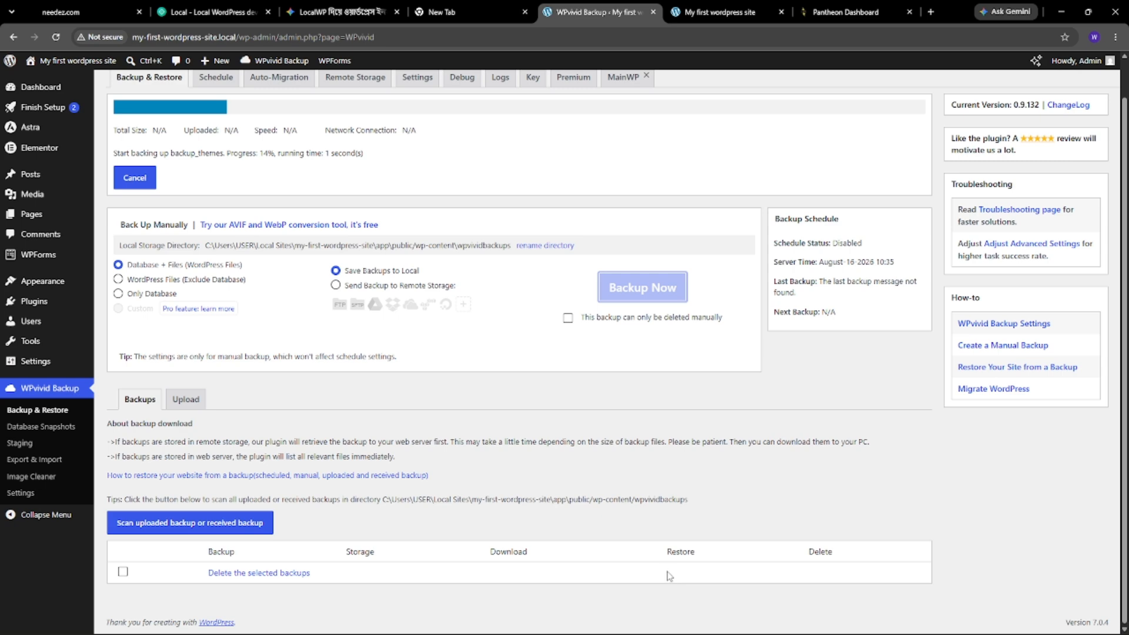
{"action": "left_click", "coordinate": [845, 12]}
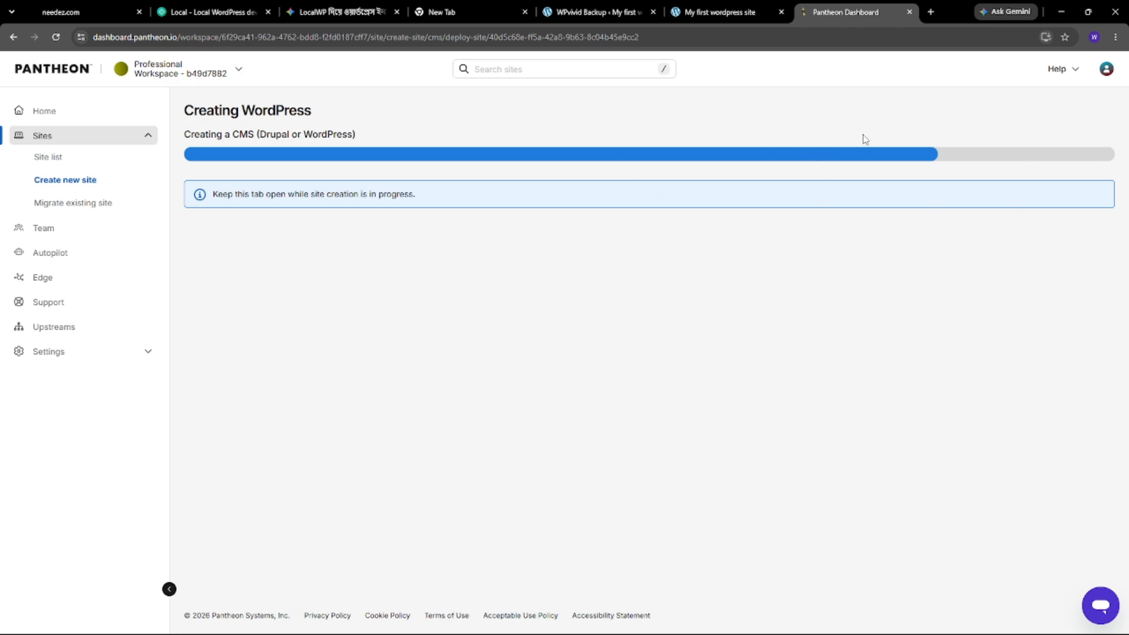
{"action": "left_click", "coordinate": [621, 9]}
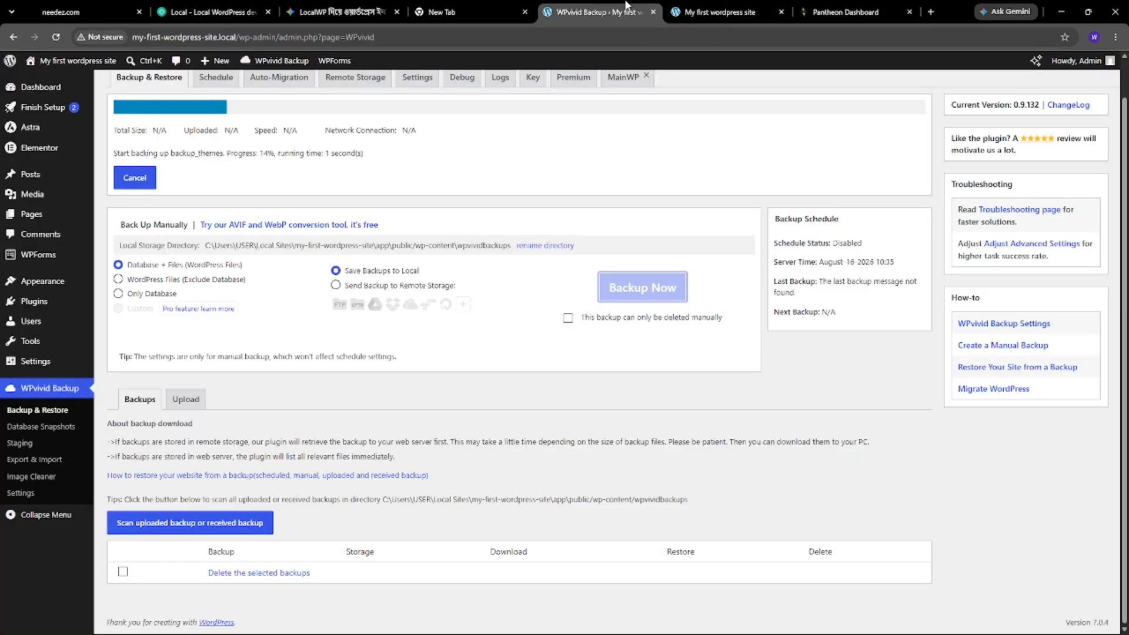
{"action": "left_click", "coordinate": [685, 7]}
{"action": "left_click", "coordinate": [845, 11]}
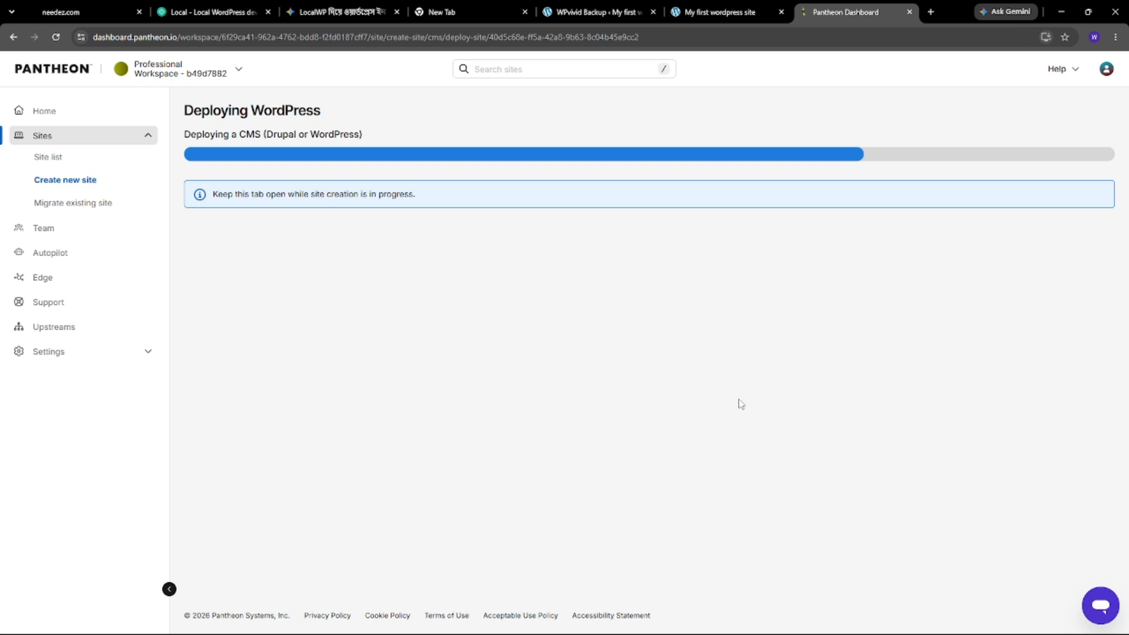
{"action": "left_click", "coordinate": [605, 7]}
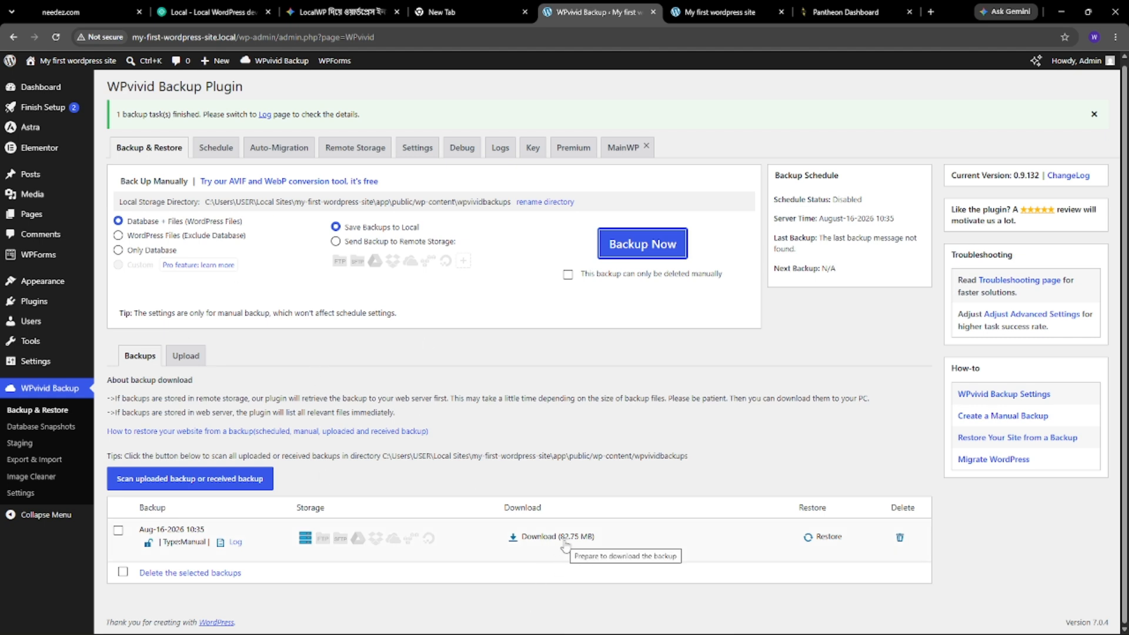
- Download the 82.75 MB backup zip, keeping it despite Chrome's insecure-download warning
{"action": "left_click", "coordinate": [529, 537]}
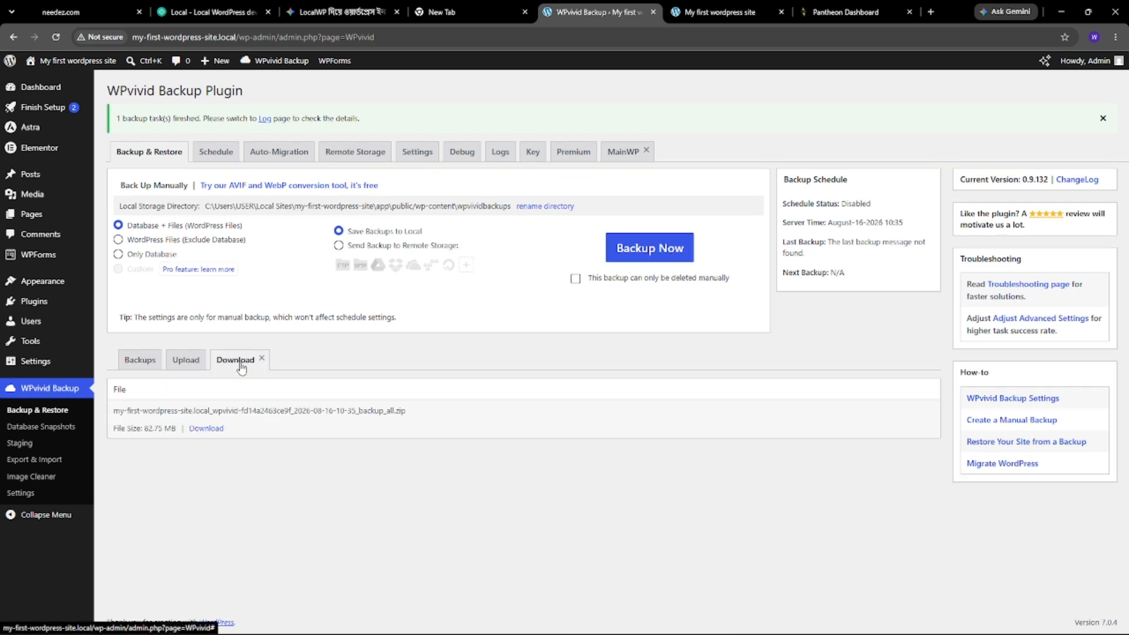
{"action": "left_click", "coordinate": [205, 434]}
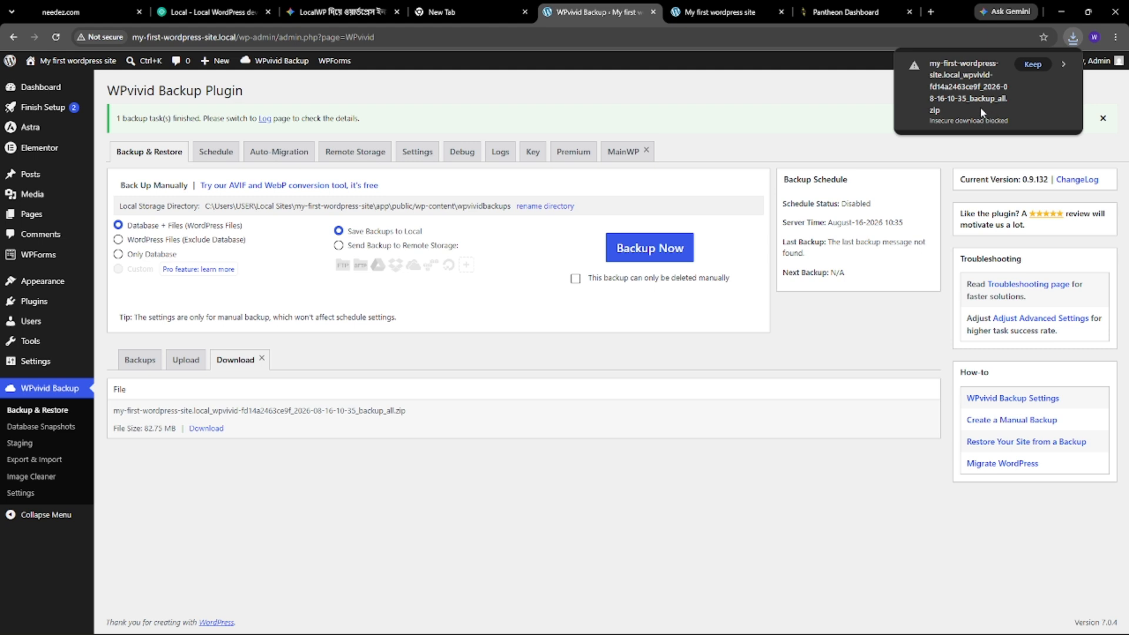
{"action": "left_click", "coordinate": [1032, 65]}
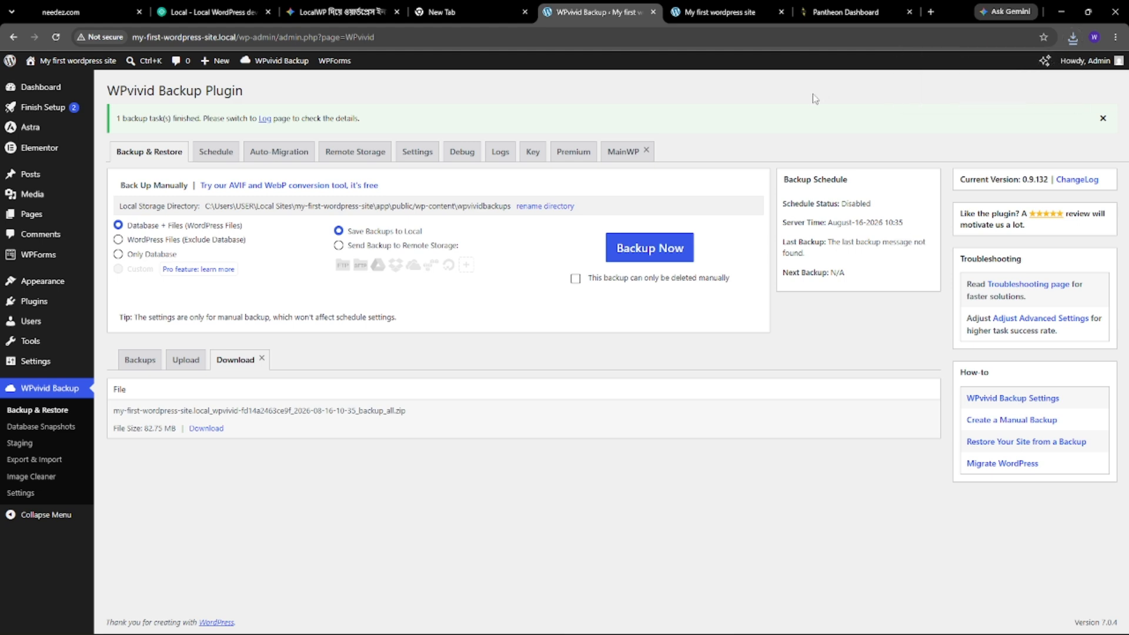
{"action": "left_click", "coordinate": [837, 11]}
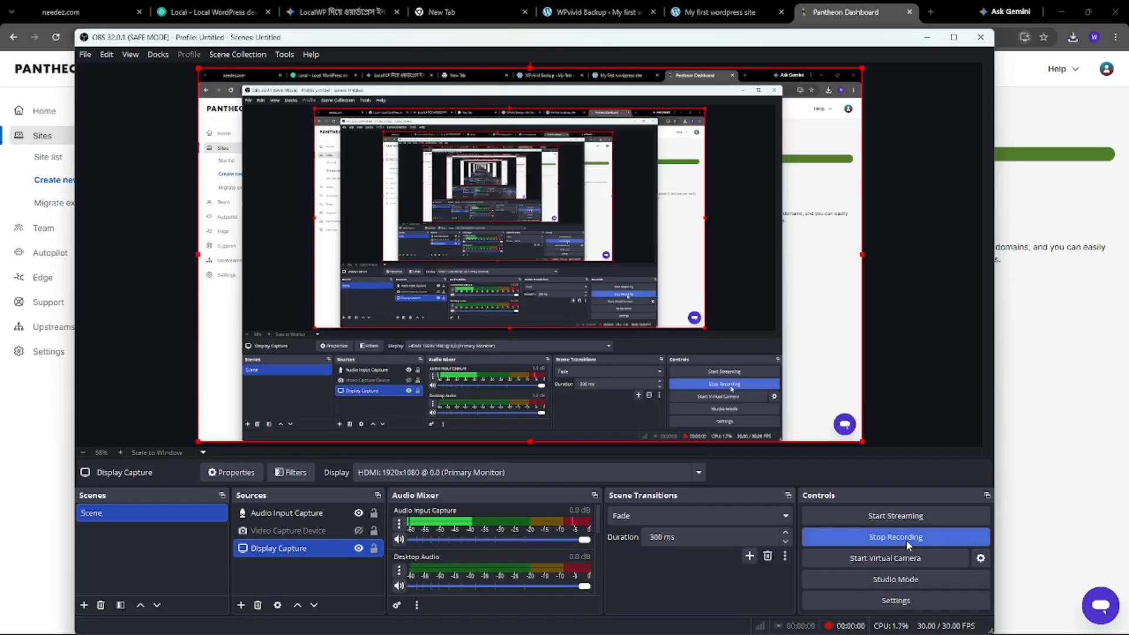
- Go from the completed deployment to the testwp1234 site's Dev environment dashboard
{"action": "left_click", "coordinate": [927, 37]}
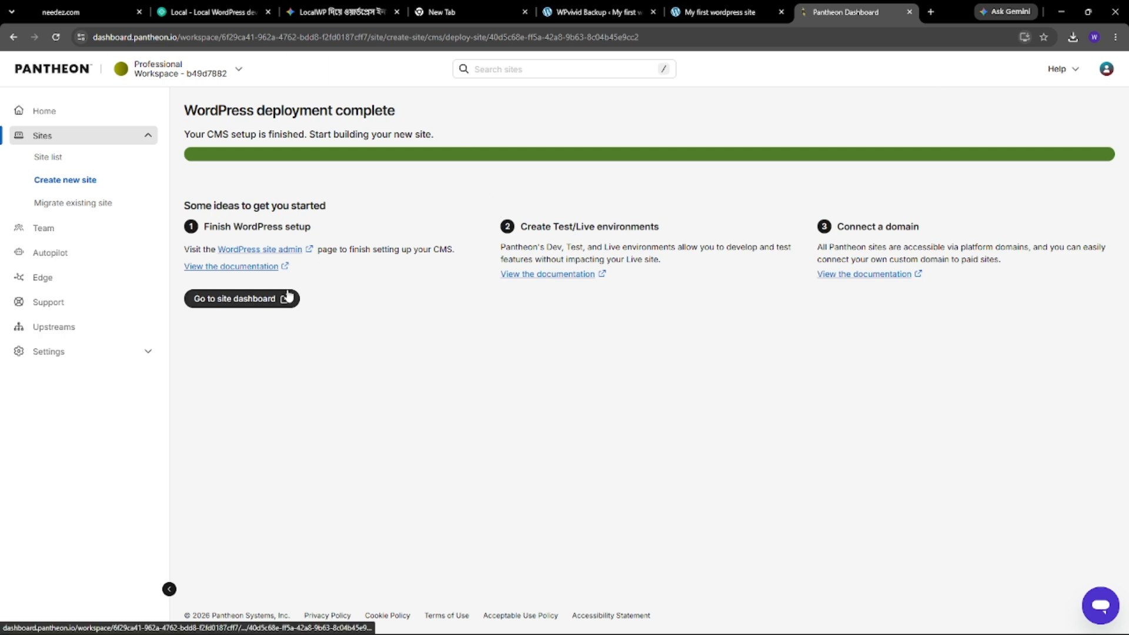
{"action": "left_click", "coordinate": [252, 300]}
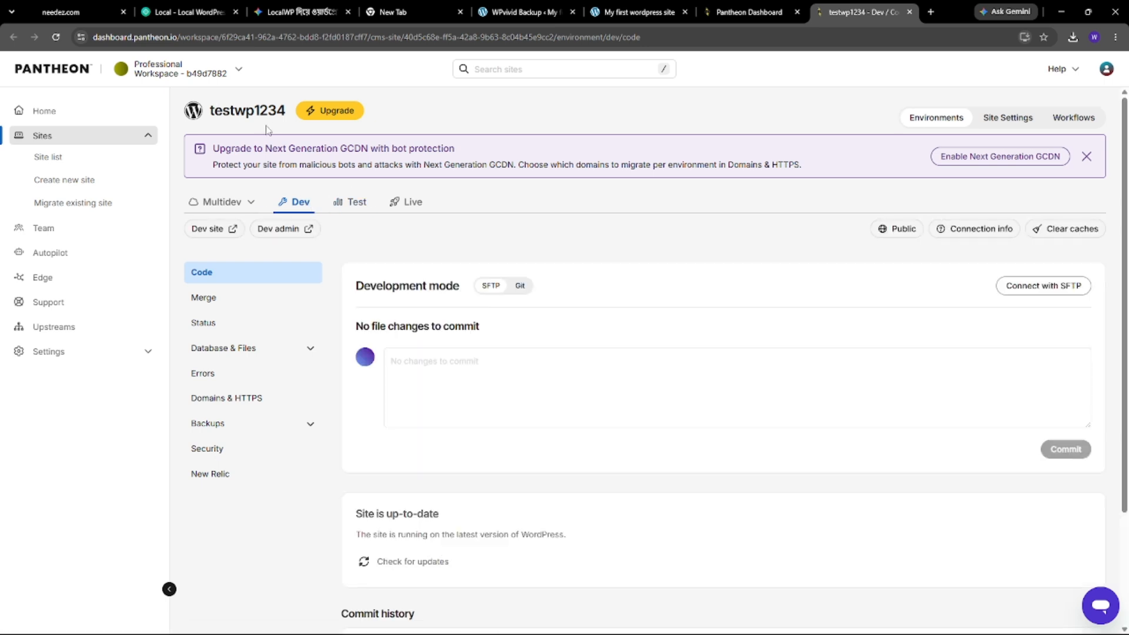
- Open the Dev site's WordPress installer, getting past the sandbox notice and confirming the language
{"action": "left_click", "coordinate": [284, 233]}
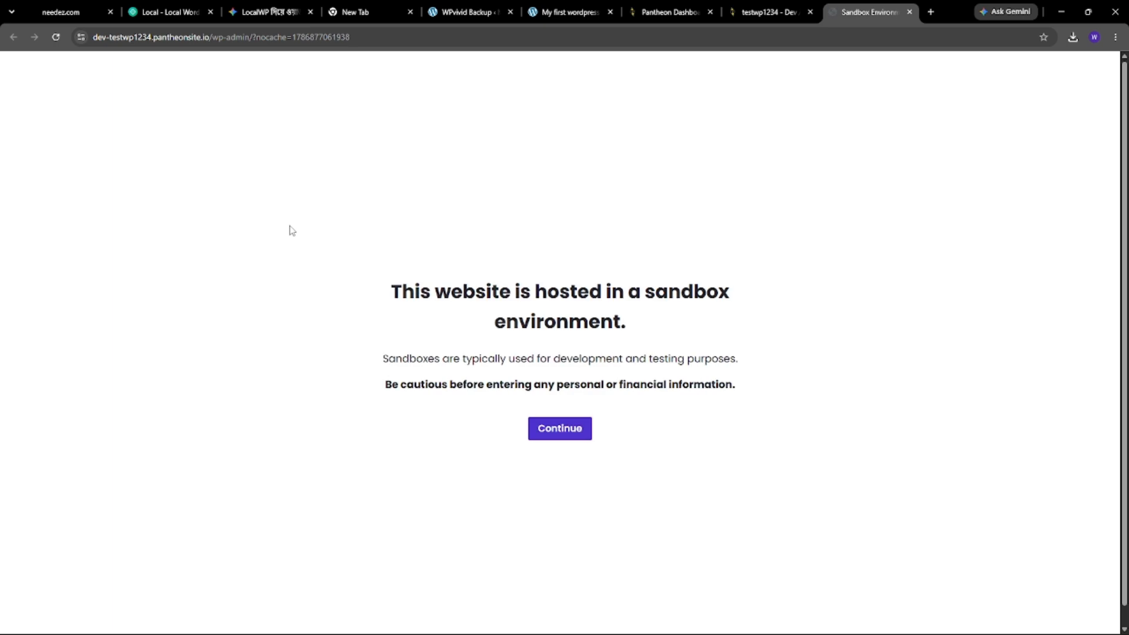
{"action": "left_click", "coordinate": [569, 434]}
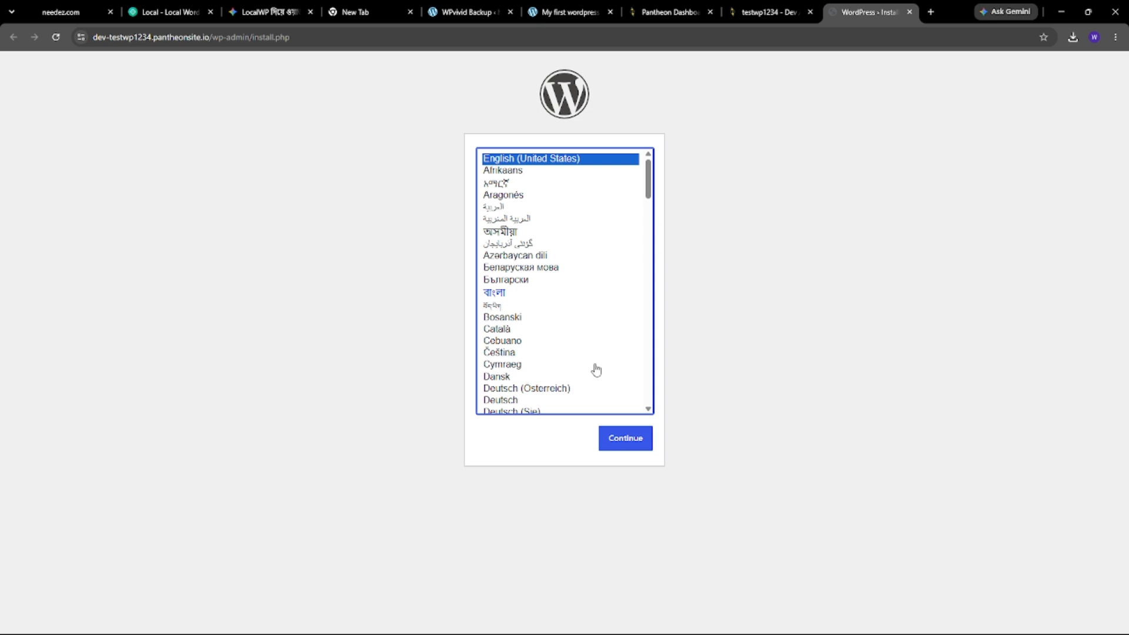
{"action": "left_click", "coordinate": [624, 438]}
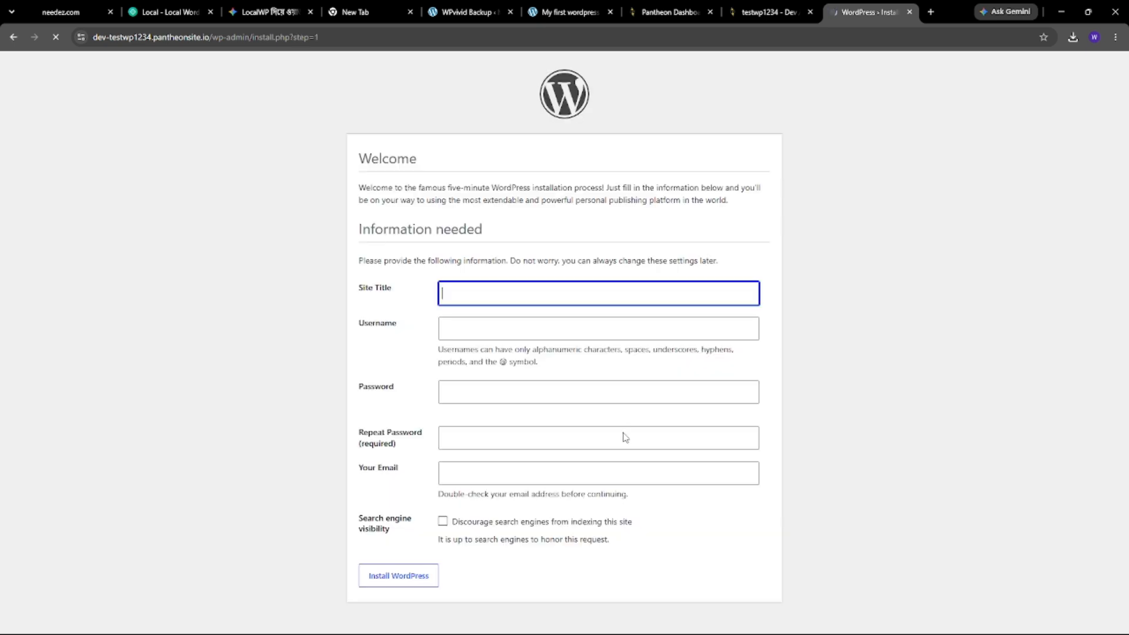
- Install WordPress titled 'web' with username abc, a weak password, an admin e-mail, and search engines discouraged
{"action": "left_click", "coordinate": [470, 295]}
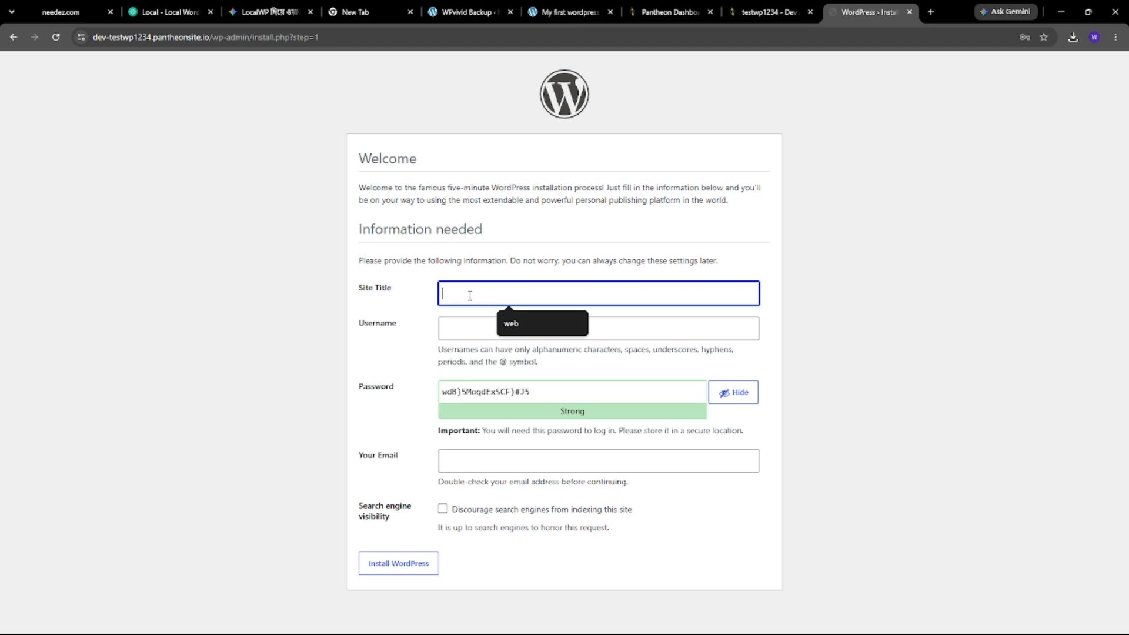
{"action": "type", "text": "web"}
{"action": "key", "text": "Tab"}
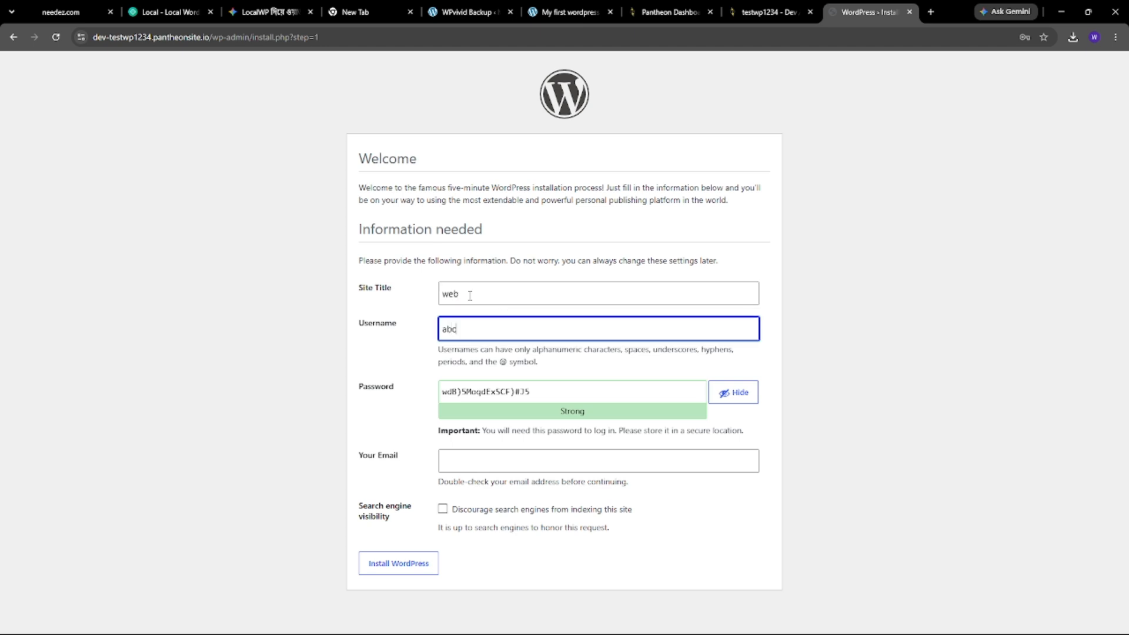
{"action": "key", "text": "Tab"}
{"action": "type", "text": "123"}
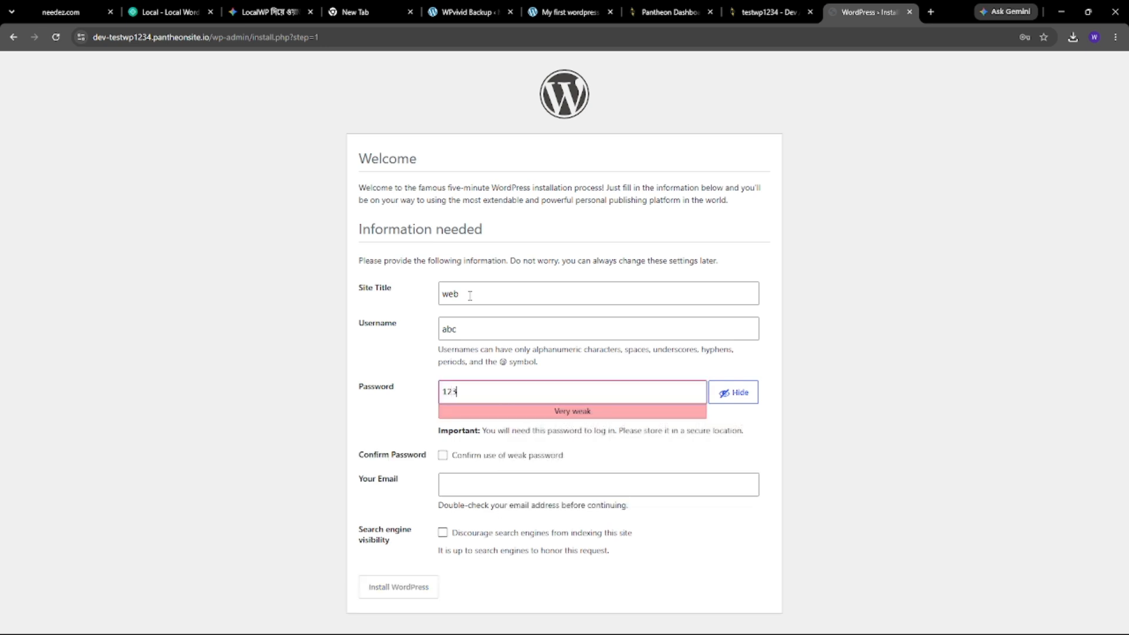
{"action": "left_click", "coordinate": [442, 455]}
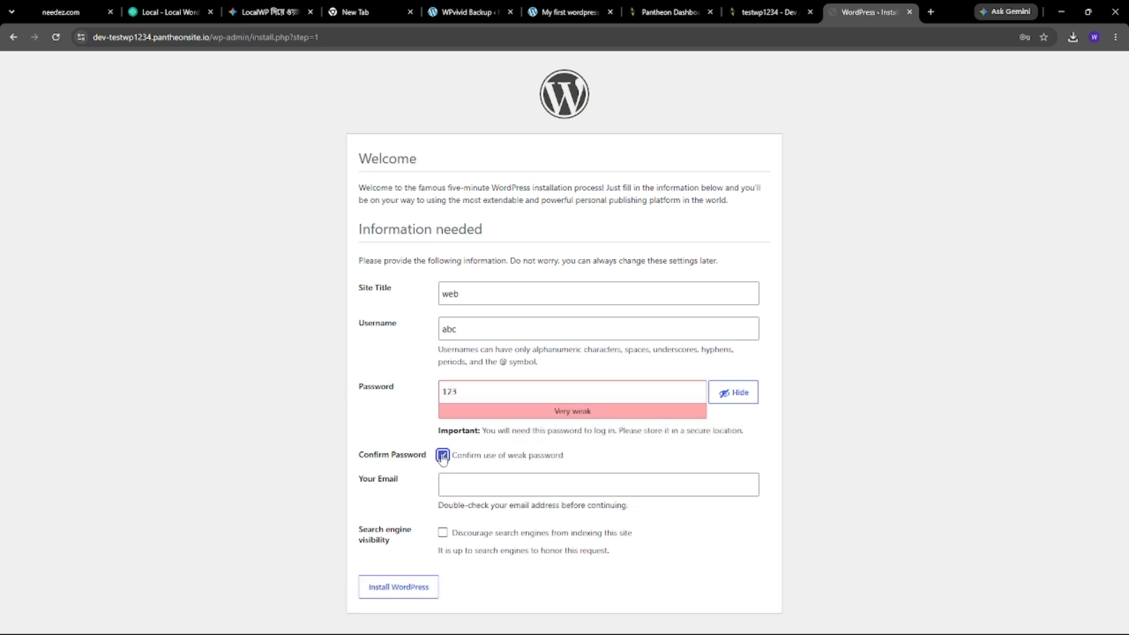
{"action": "left_click", "coordinate": [471, 485]}
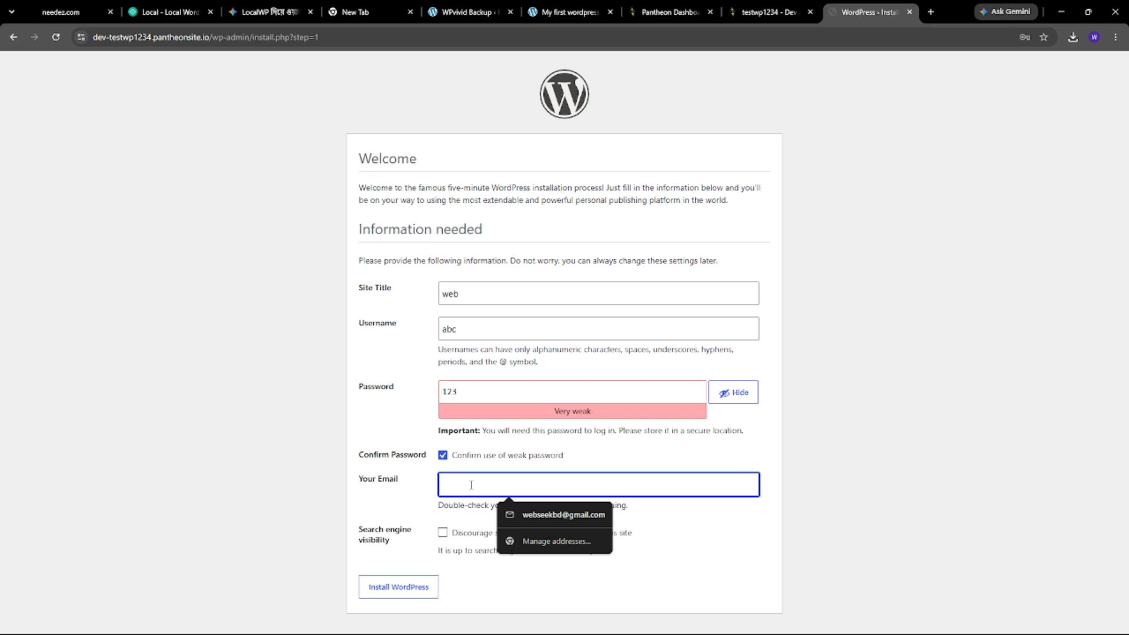
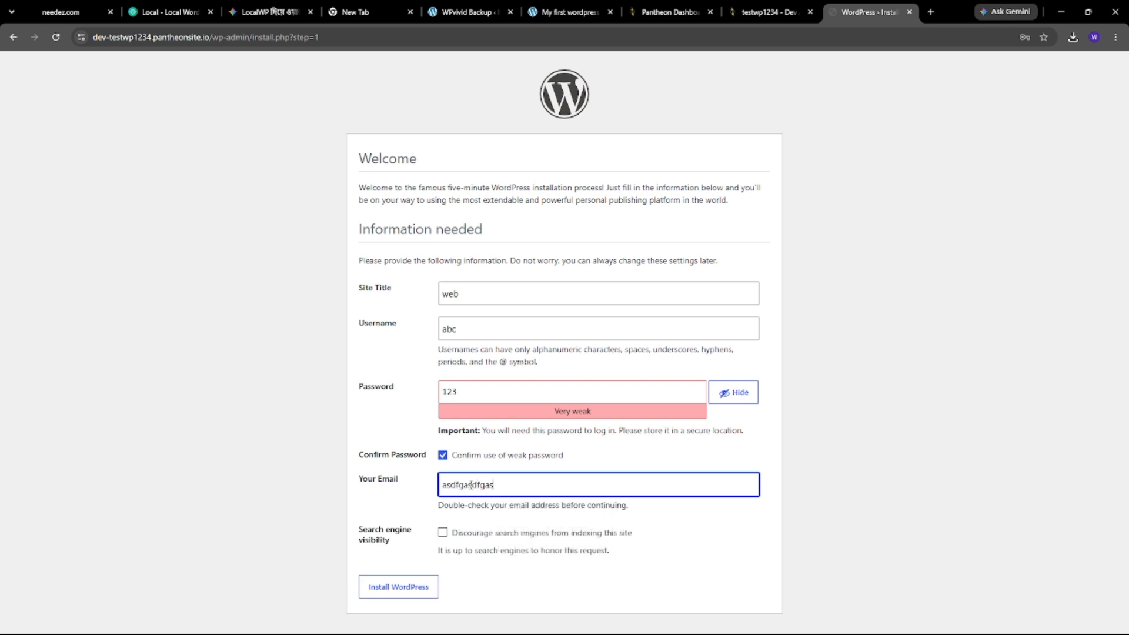
{"action": "left_click", "coordinate": [442, 533]}
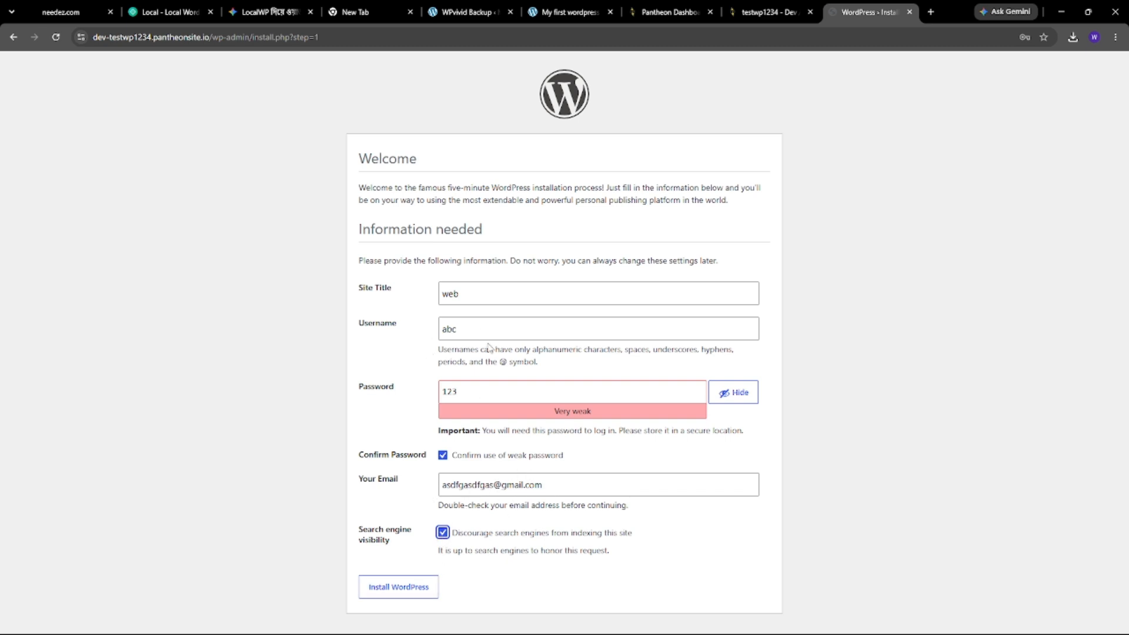
{"action": "left_click", "coordinate": [414, 588]}
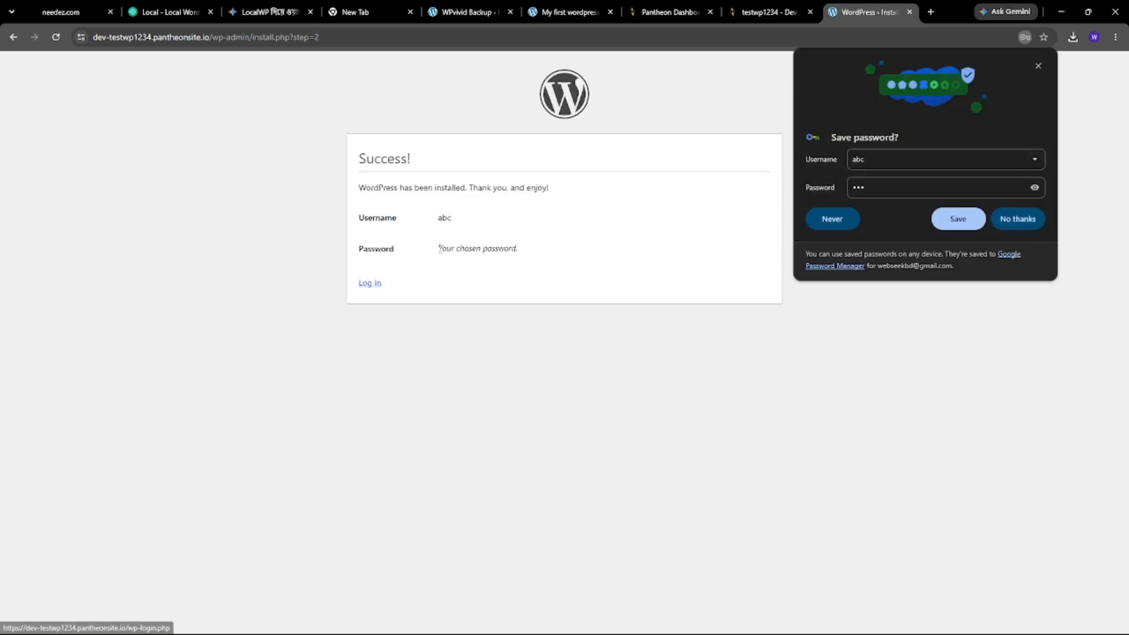
- Log in to the new site's WordPress admin as abc and dismiss the save-password prompt
{"action": "left_click", "coordinate": [370, 284]}
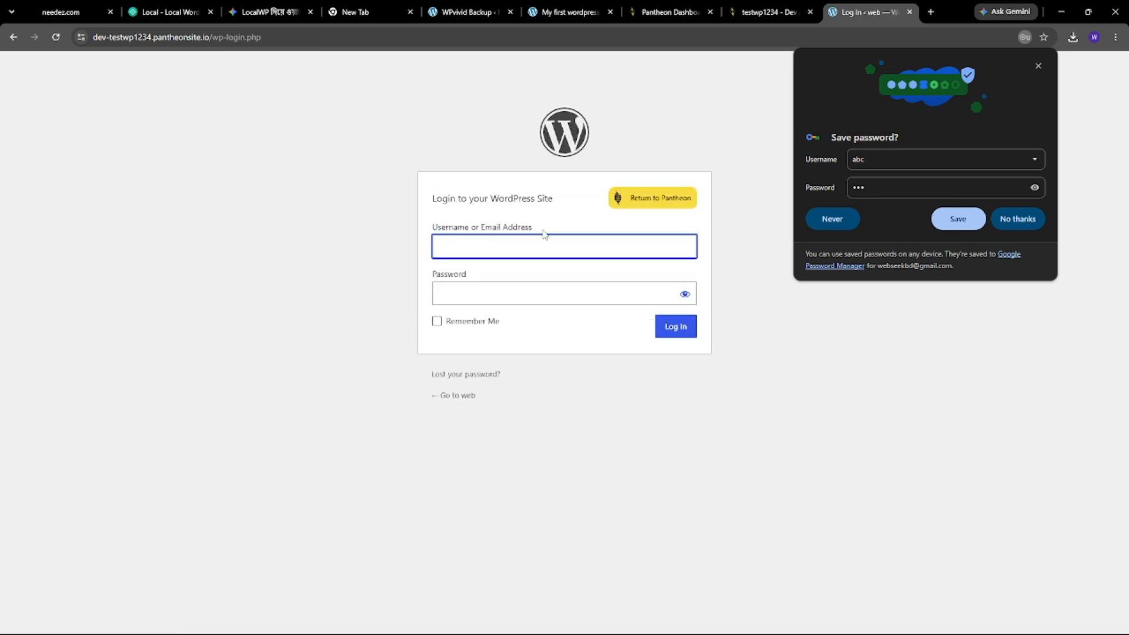
{"action": "left_click", "coordinate": [522, 240]}
{"action": "type", "text": "abc"}
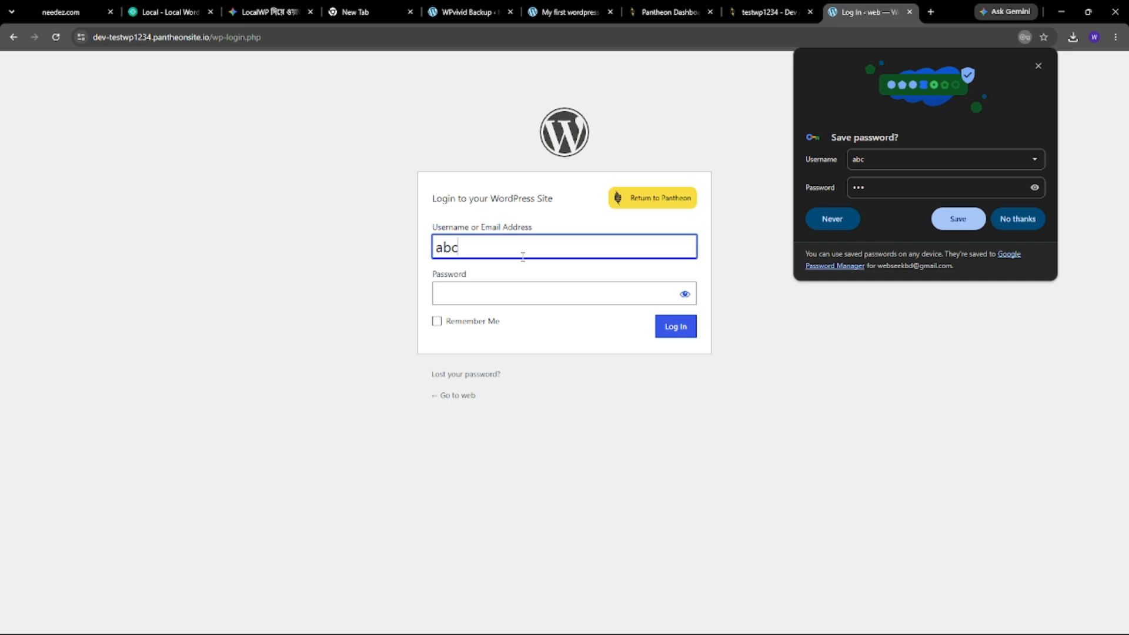
{"action": "left_click", "coordinate": [514, 297]}
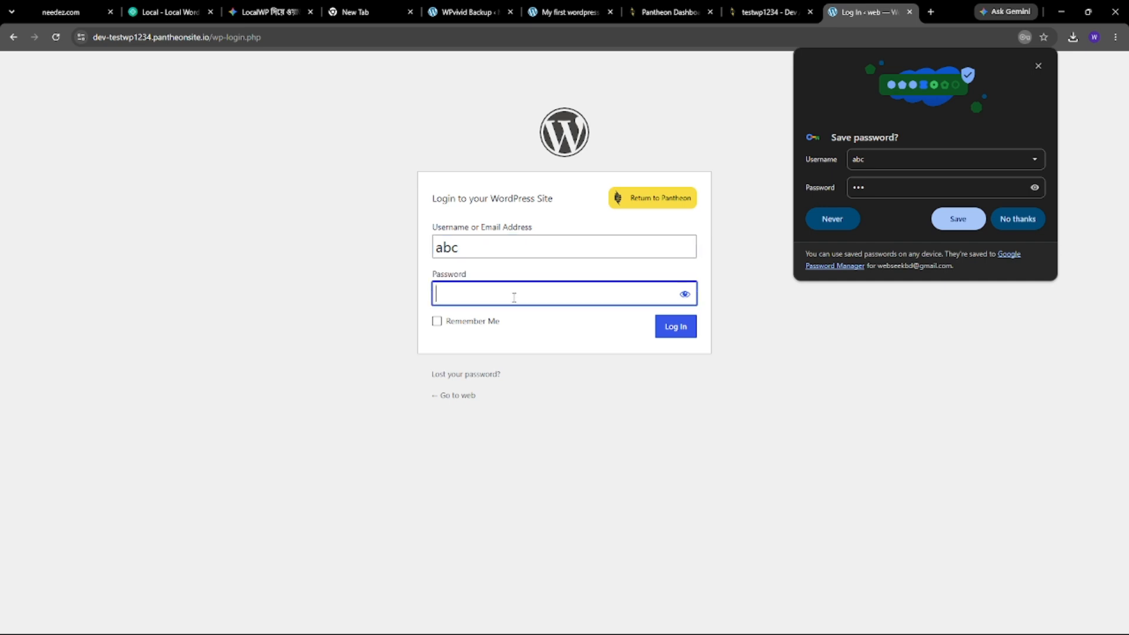
{"action": "type", "text": "123"}
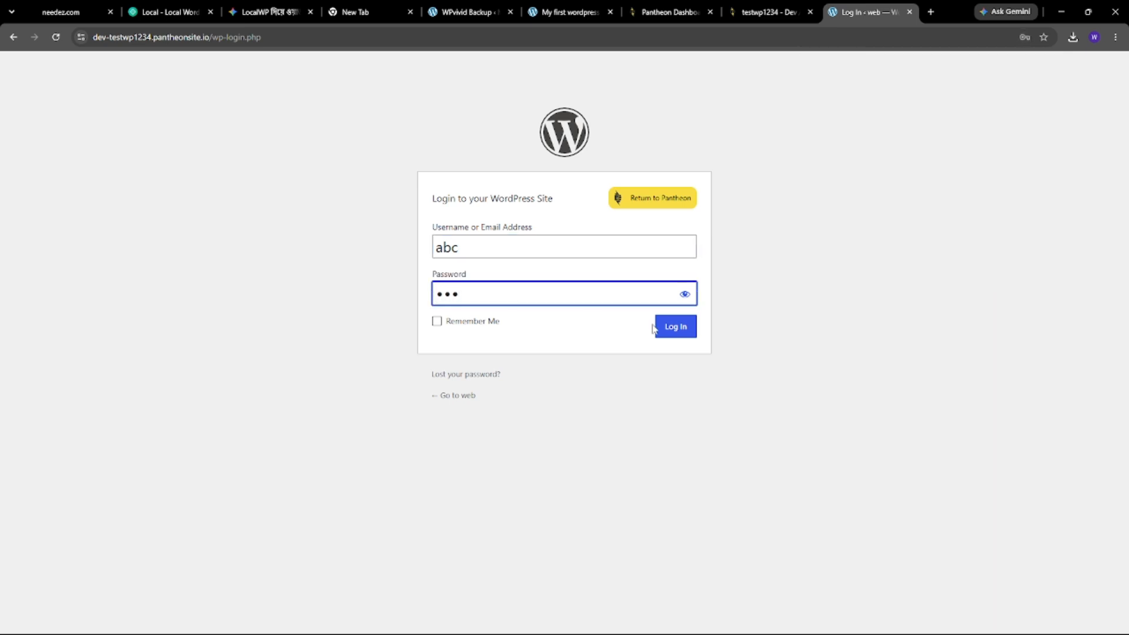
{"action": "left_click", "coordinate": [681, 329]}
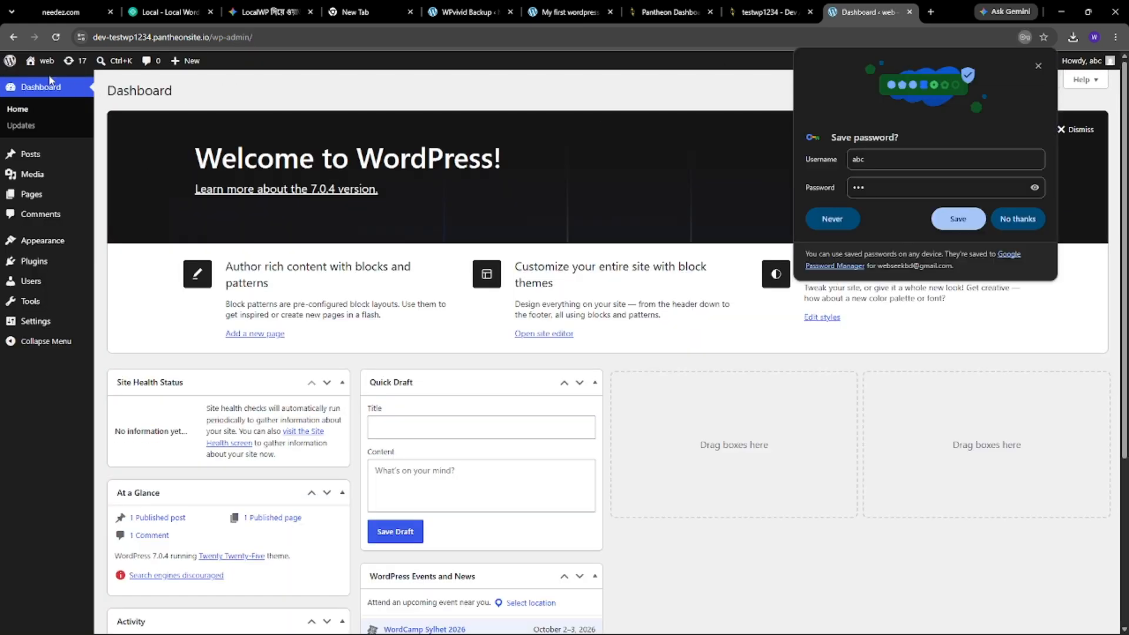
{"action": "left_click", "coordinate": [1014, 222]}
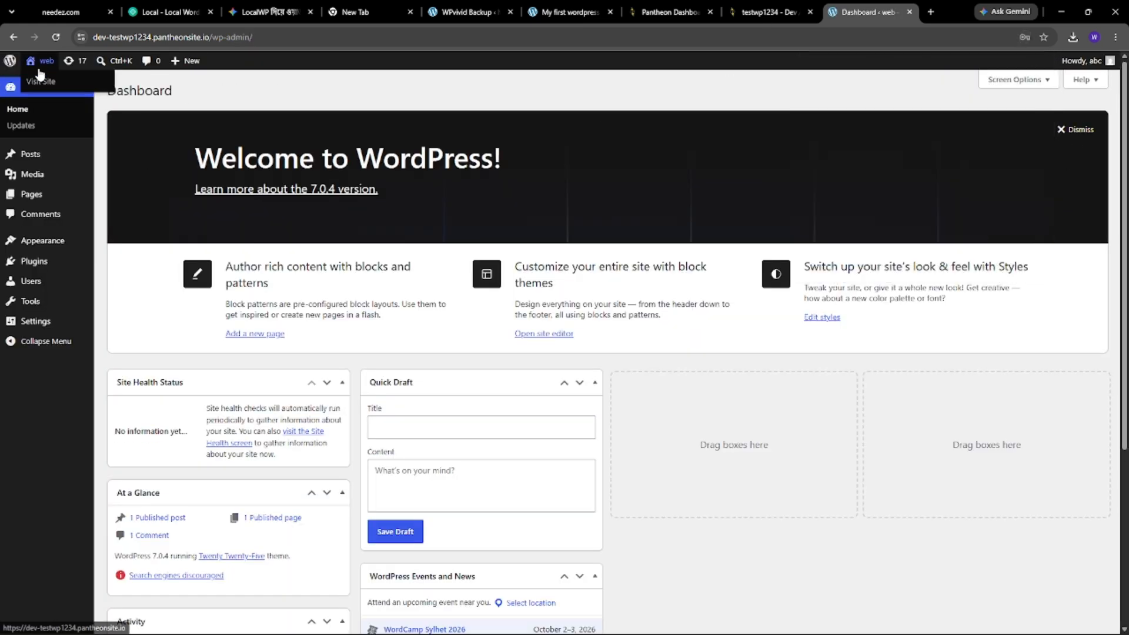
- Open the site's front end in a background tab, then return to the dashboard and the local site's tab
{"action": "middle_click", "coordinate": [37, 66]}
{"action": "left_click", "coordinate": [881, 11]}
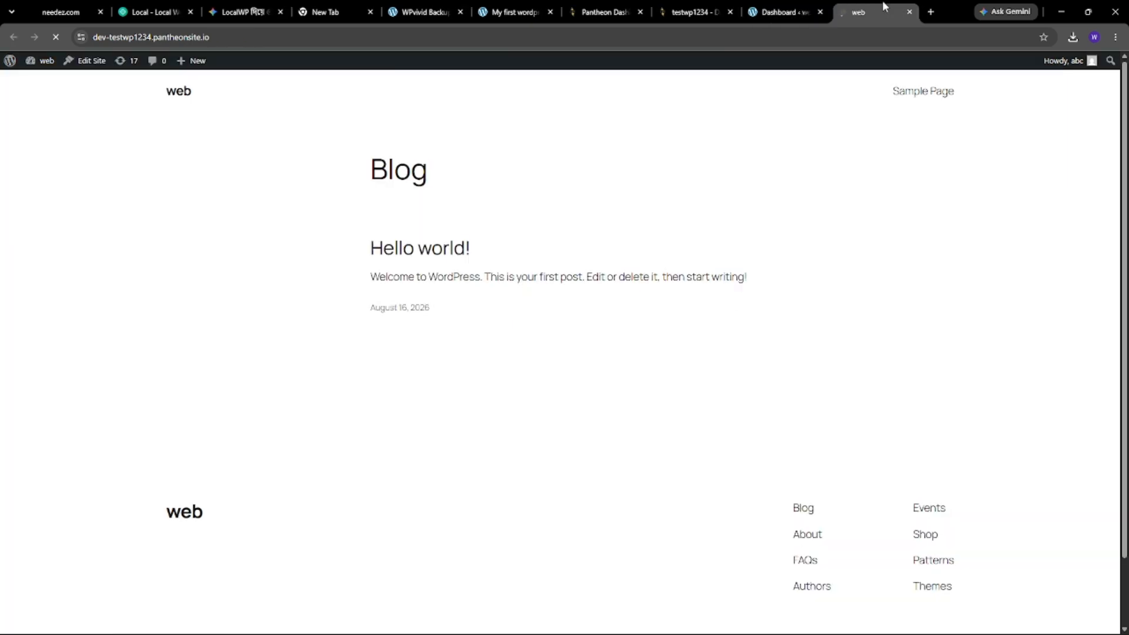
{"action": "left_click", "coordinate": [779, 9]}
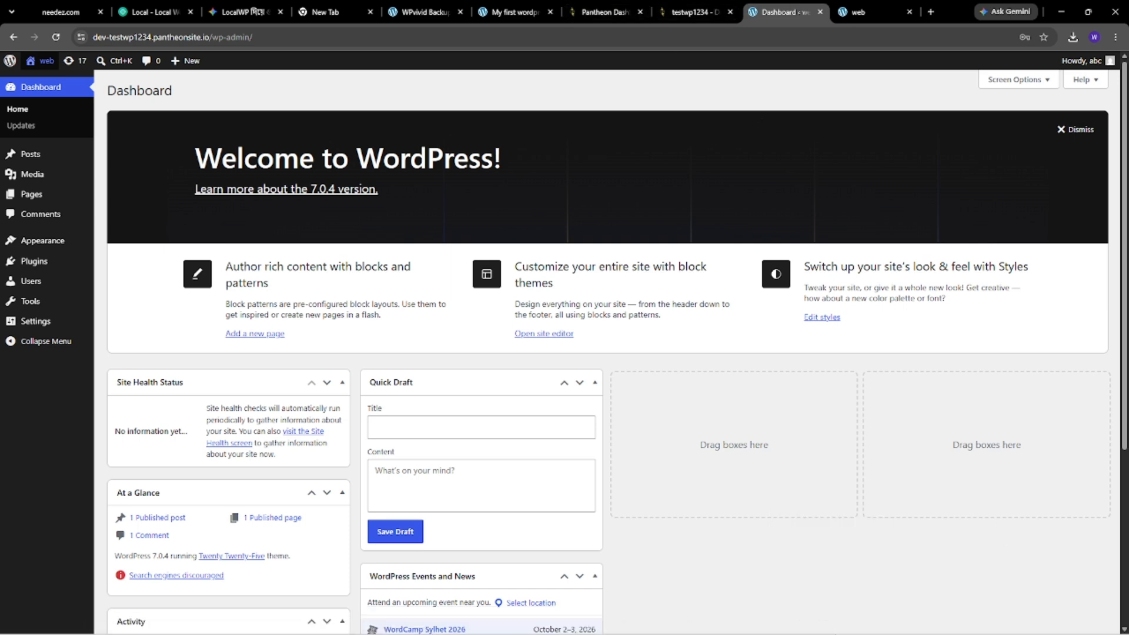
{"action": "left_click", "coordinate": [826, 627]}
{"action": "left_click", "coordinate": [826, 626]}
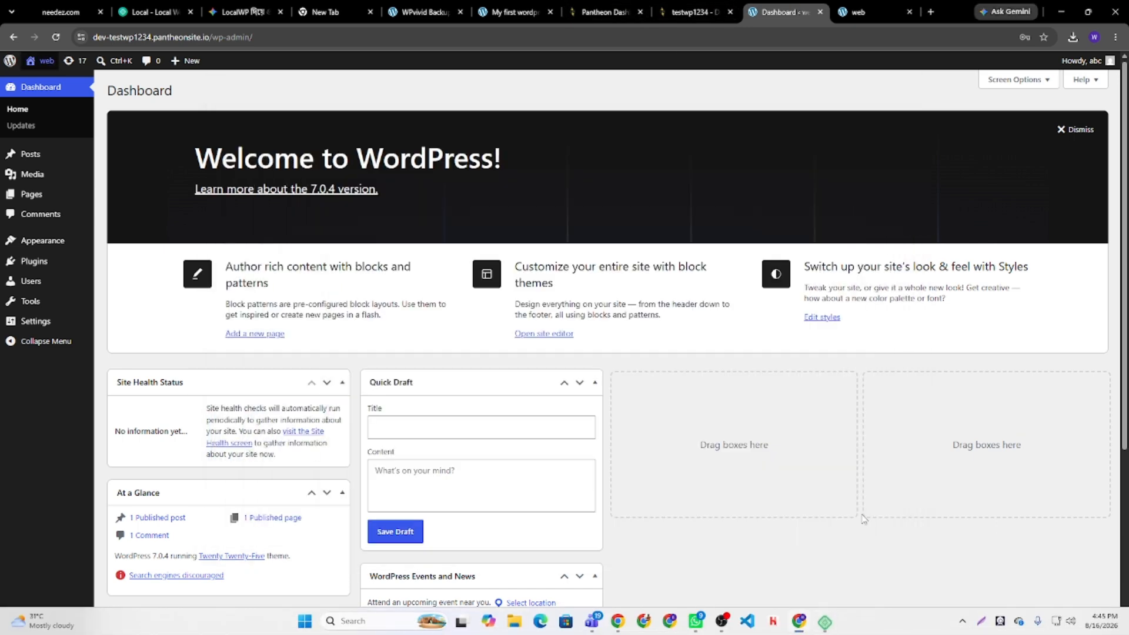
{"action": "left_click", "coordinate": [503, 13]}
- Select all plugins on the Pantheon site's Plugins page and bulk-delete Akismet and Hello Dolly, confirming with OK
{"action": "left_click", "coordinate": [432, 13]}
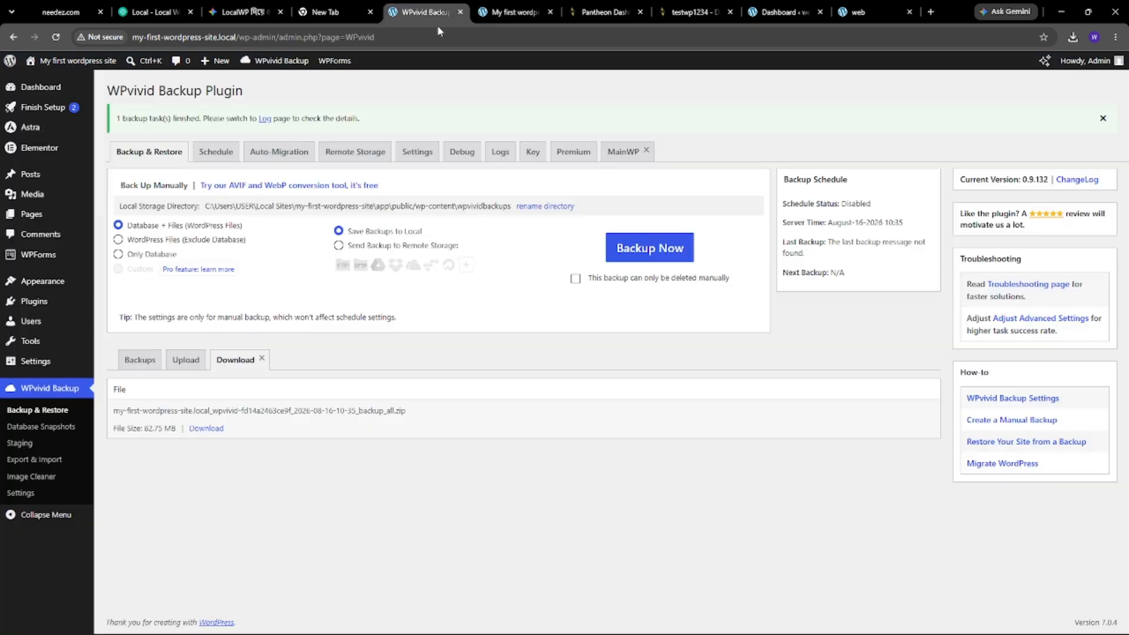
{"action": "left_click", "coordinate": [786, 9]}
{"action": "left_click", "coordinate": [24, 262]}
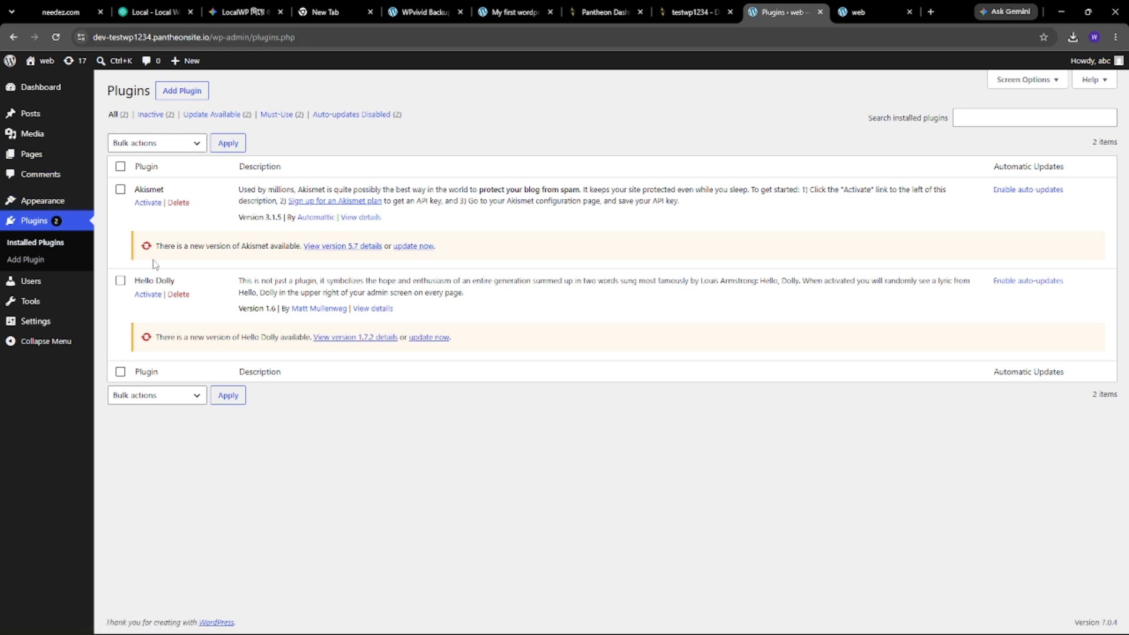
{"action": "left_click", "coordinate": [120, 166]}
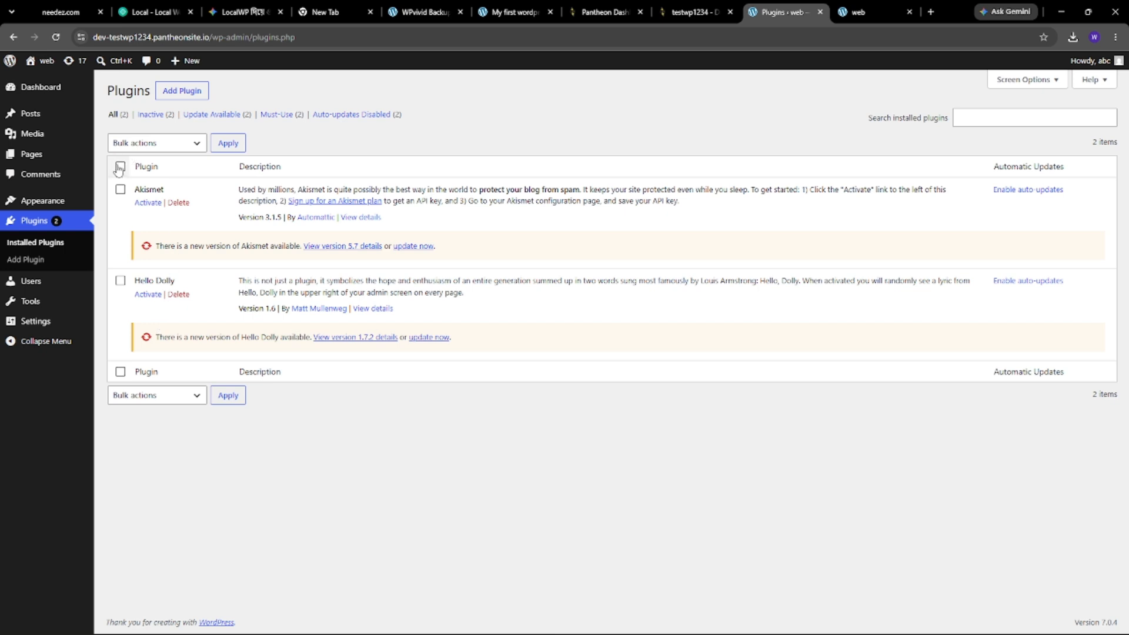
{"action": "left_click", "coordinate": [152, 144]}
{"action": "left_click", "coordinate": [141, 224]}
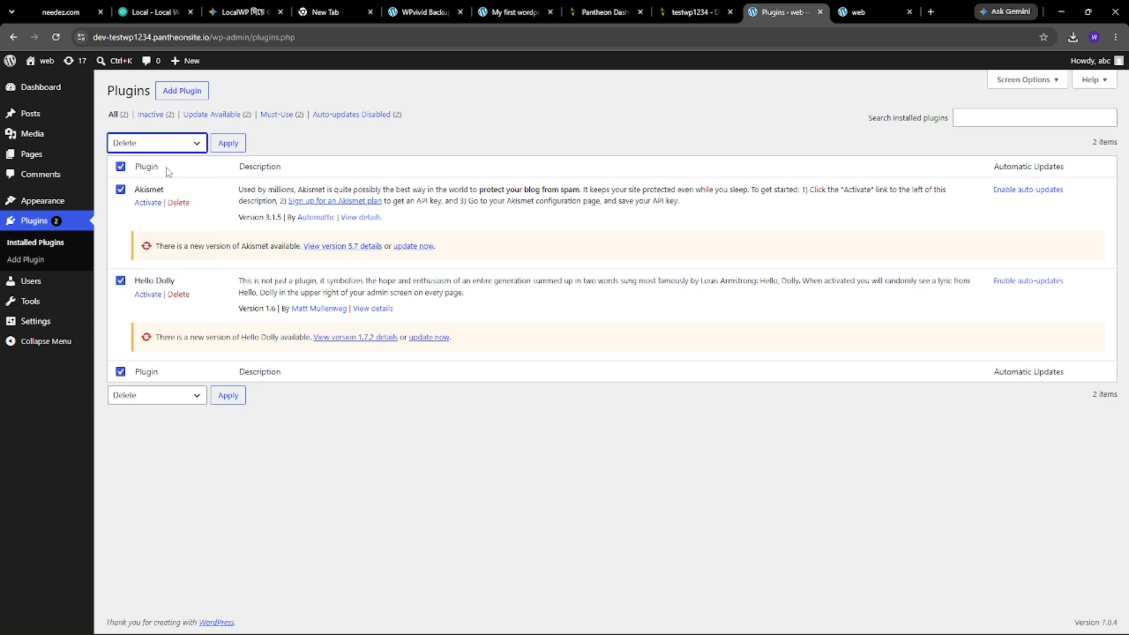
{"action": "left_click", "coordinate": [228, 144]}
{"action": "left_click", "coordinate": [615, 123]}
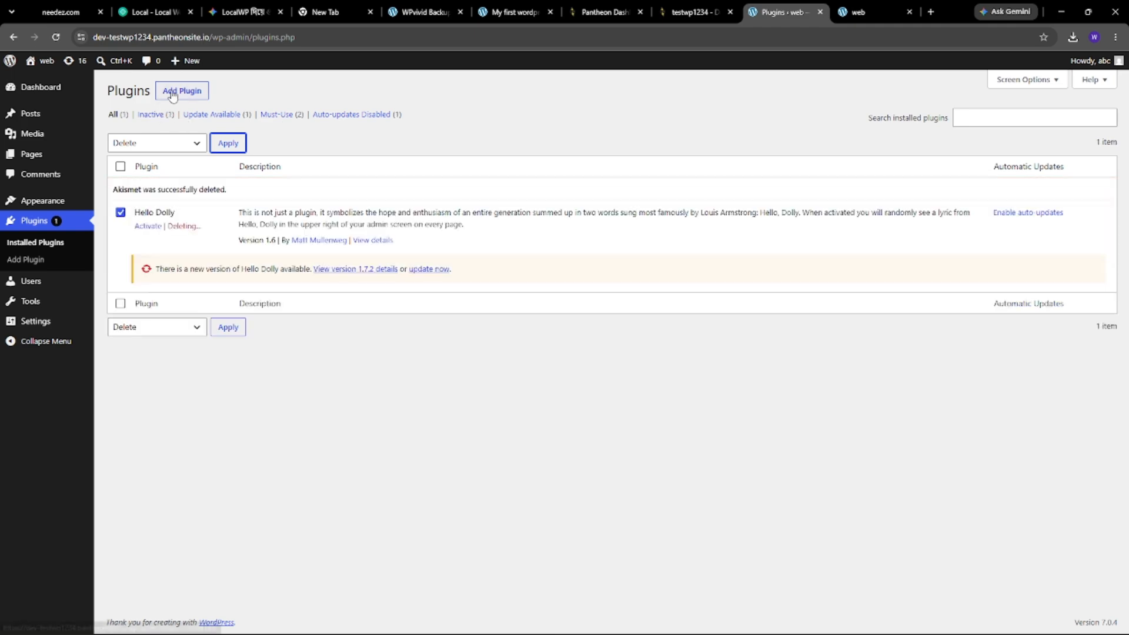
- Search Add Plugins for 'wpvivid', then install and activate WPvivid — Backup, Migration & Staging
{"action": "left_click", "coordinate": [171, 96]}
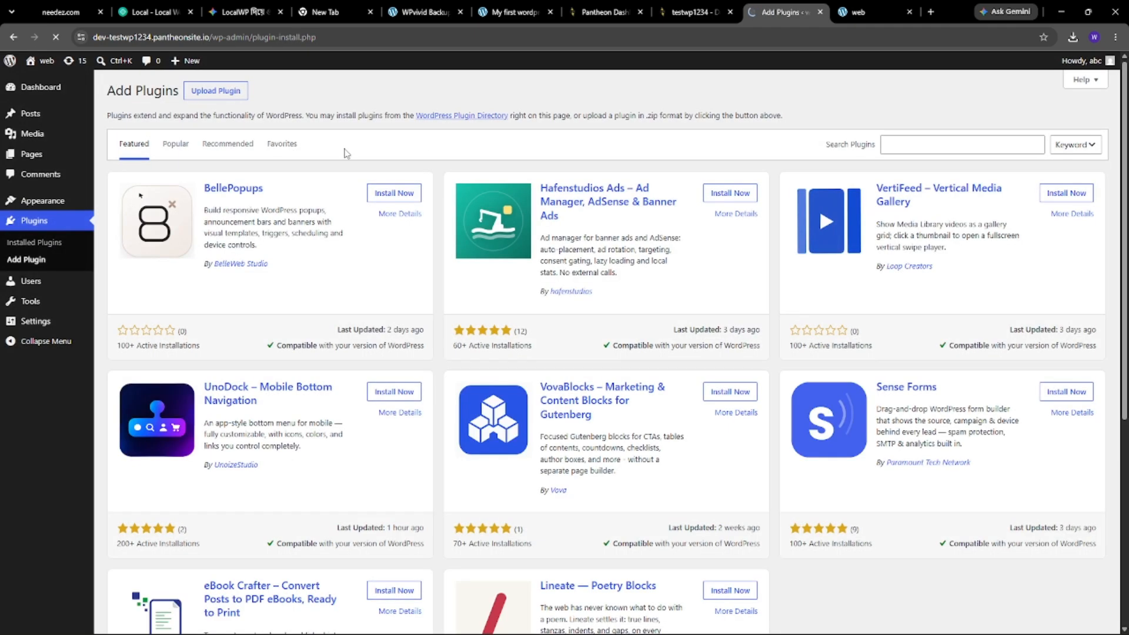
{"action": "left_click", "coordinate": [921, 147]}
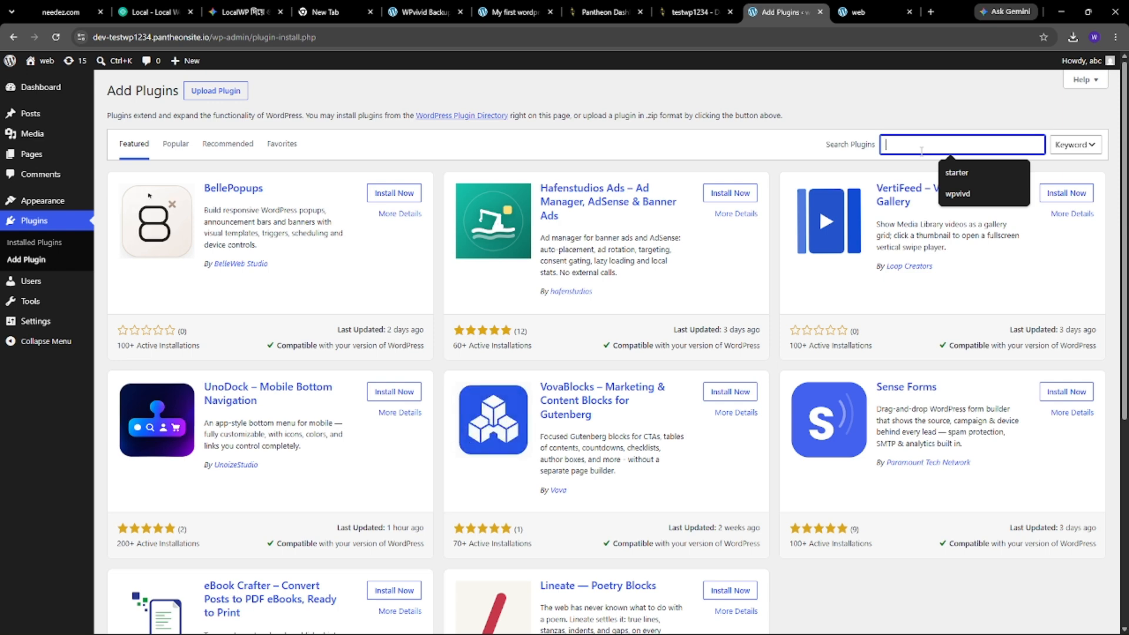
{"action": "type", "text": "wpvivid"}
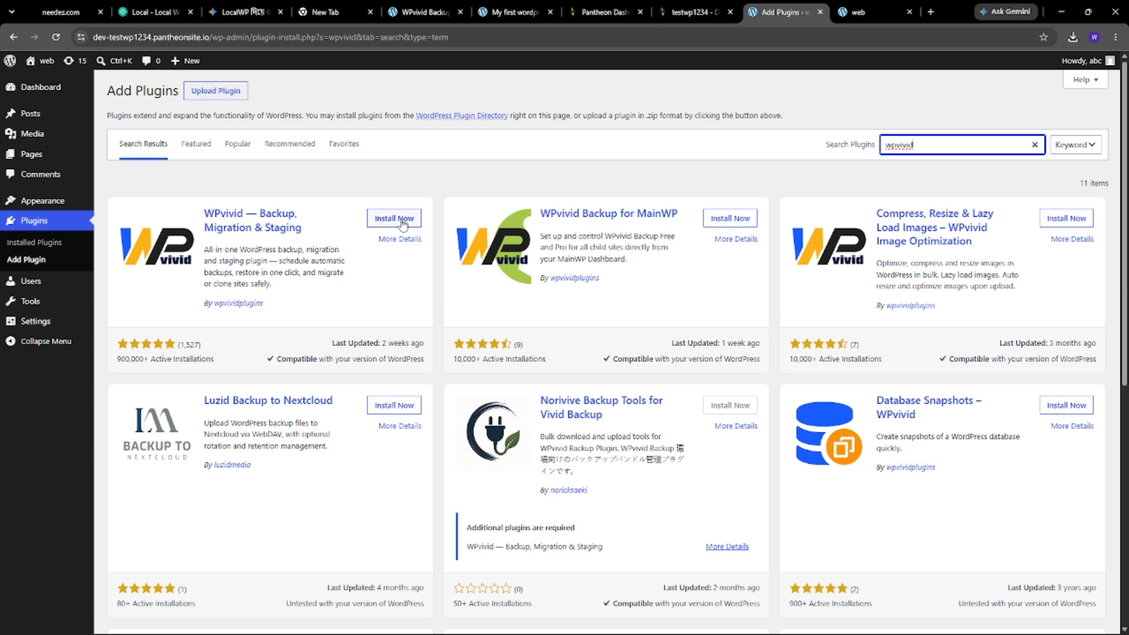
{"action": "left_click", "coordinate": [395, 218]}
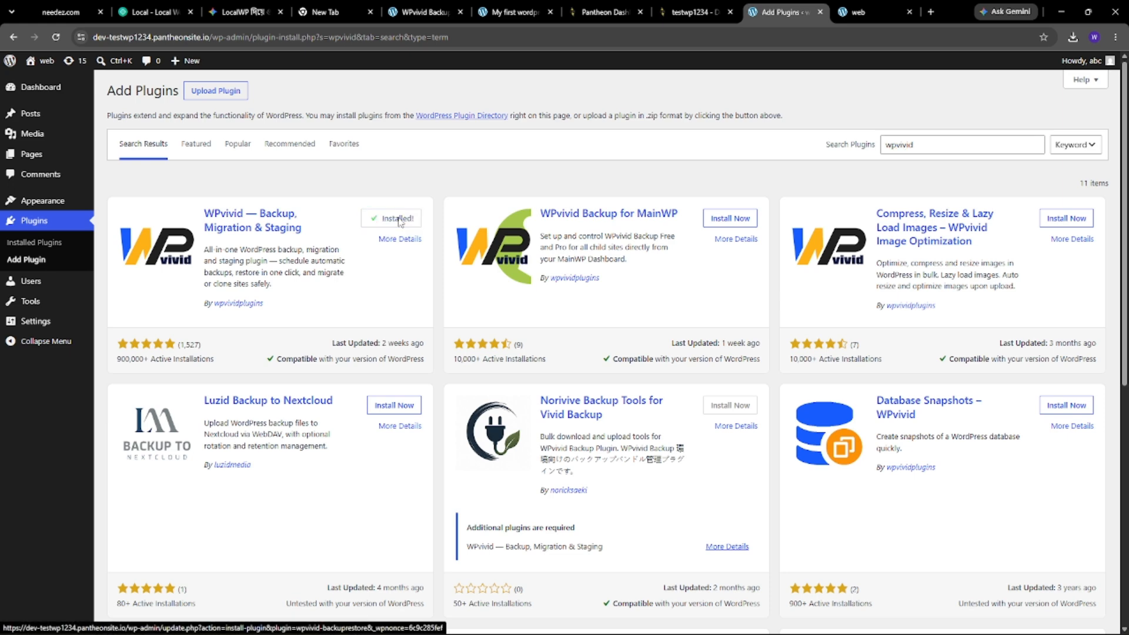
{"action": "left_click", "coordinate": [400, 219]}
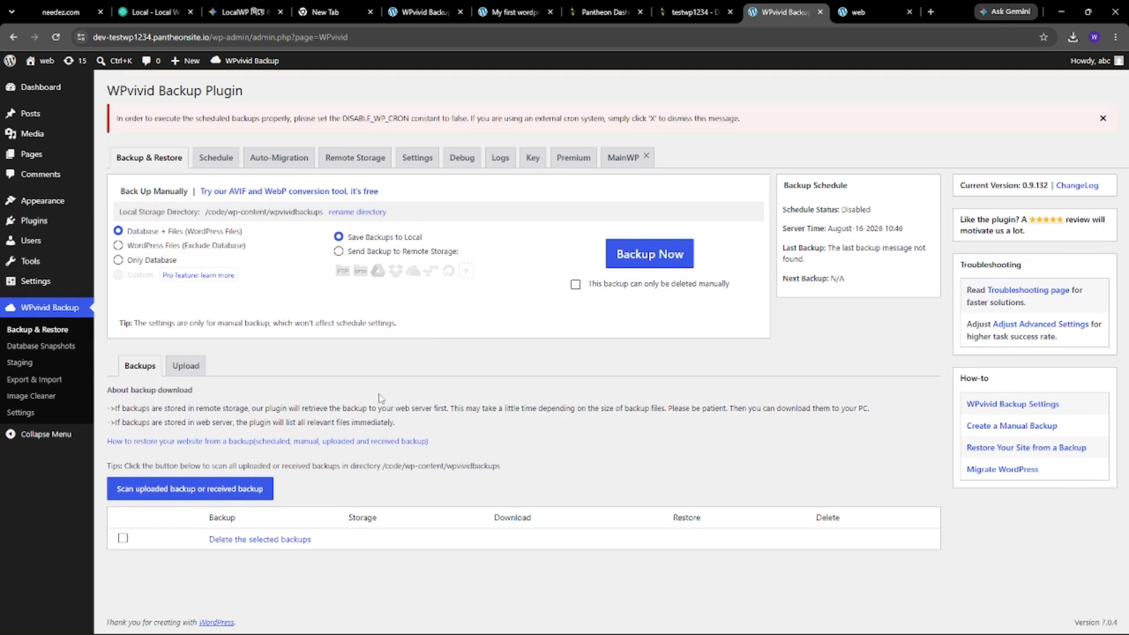
- Upload the local site's 82.75 MB backup zip through WPvivid's Upload tab and acknowledge completion
{"action": "left_click", "coordinate": [193, 367]}
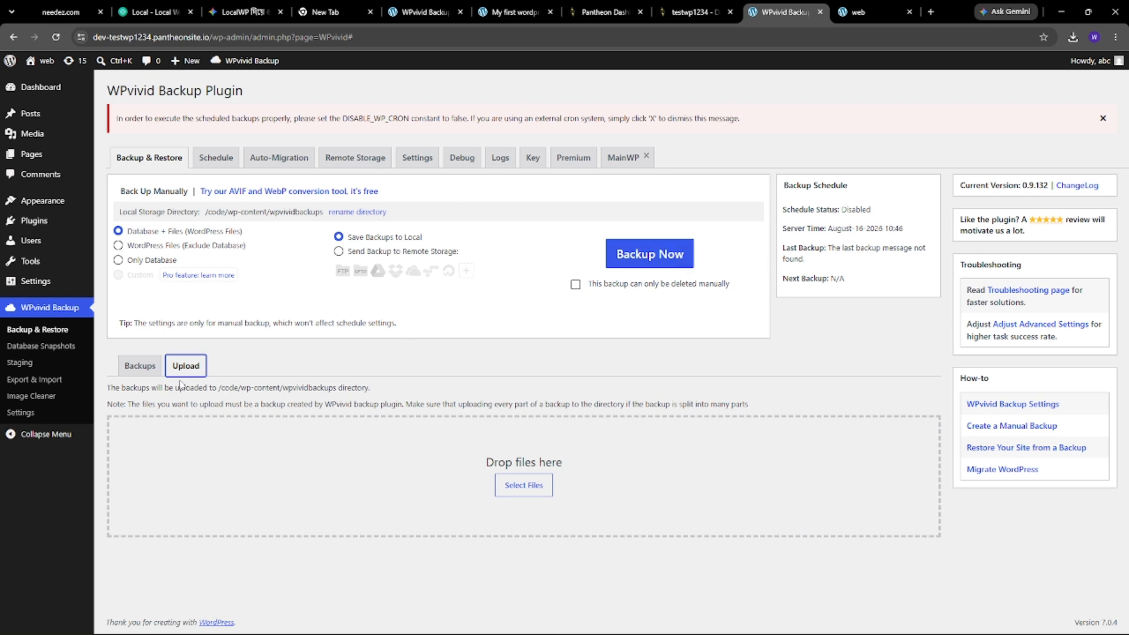
{"action": "left_click", "coordinate": [515, 490]}
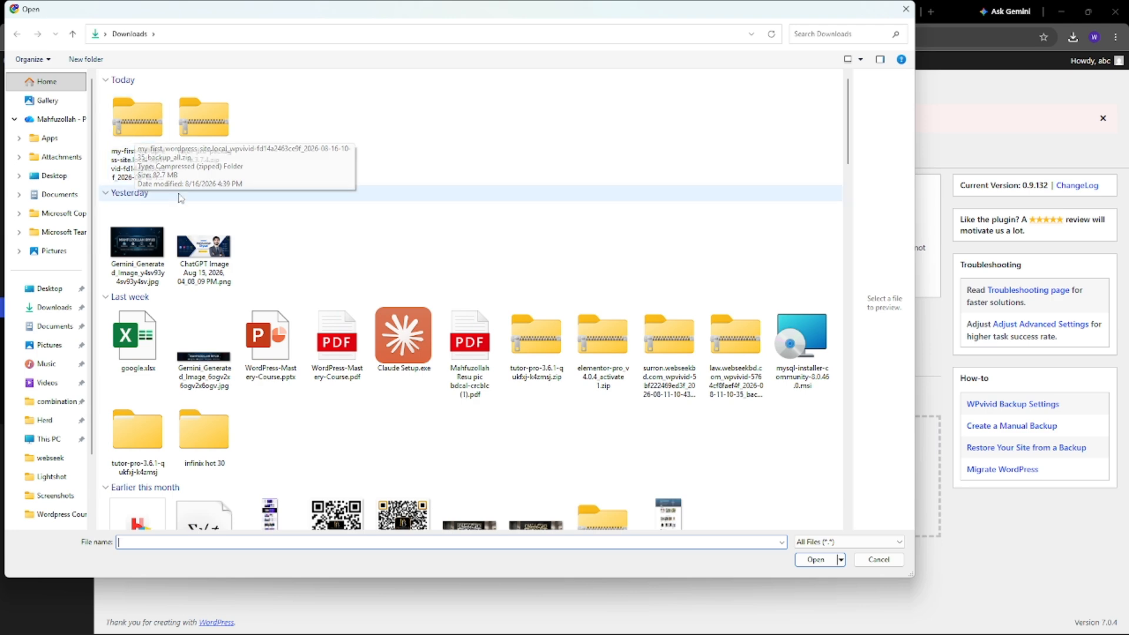
{"action": "left_click", "coordinate": [150, 175]}
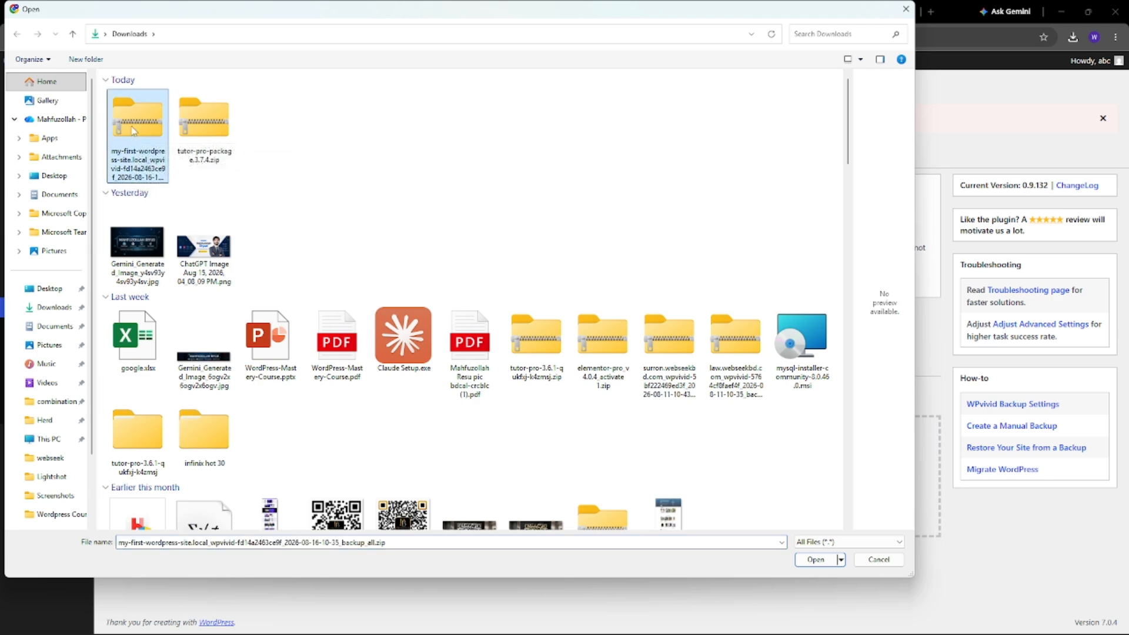
{"action": "left_click", "coordinate": [820, 559]}
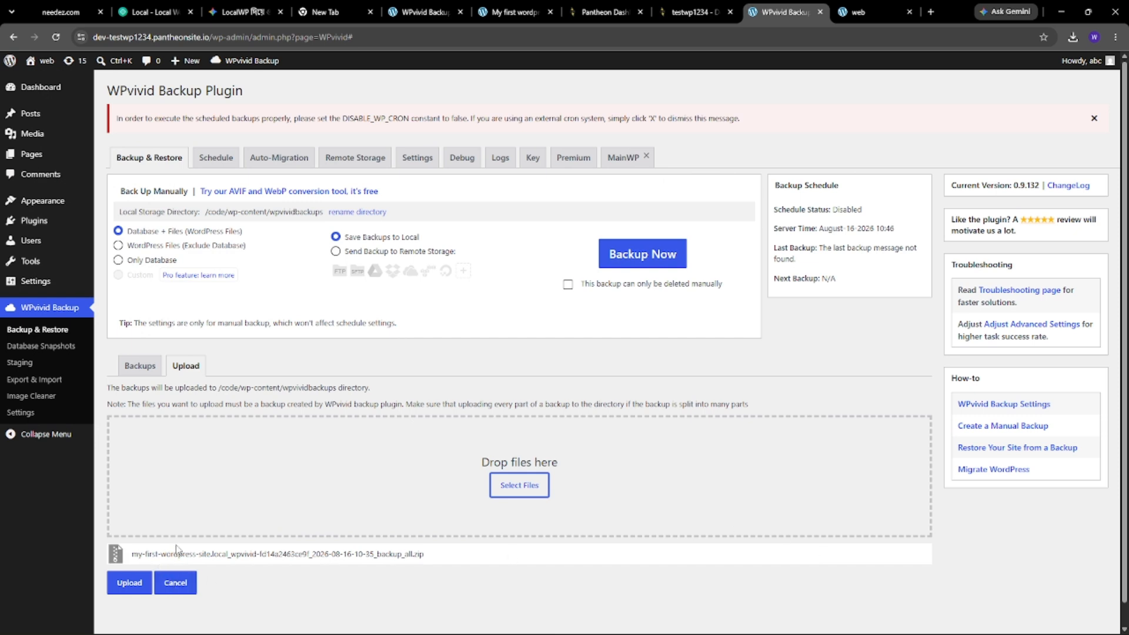
{"action": "left_click", "coordinate": [133, 582]}
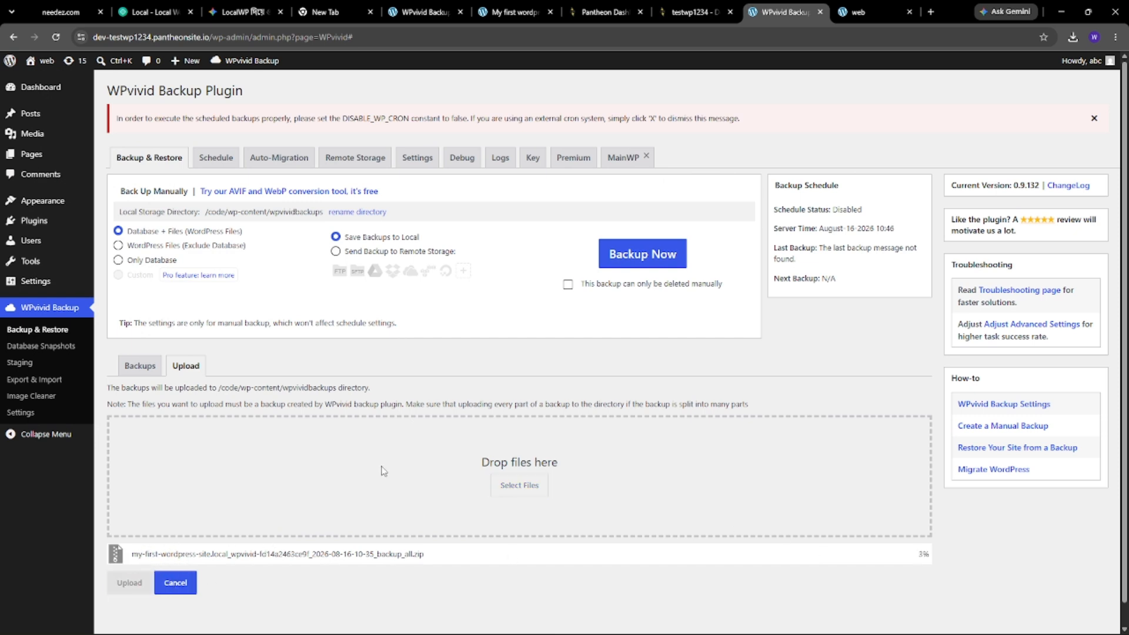
{"action": "scroll", "coordinate": [386, 404], "scroll_direction": "down", "scroll_amount": 1}
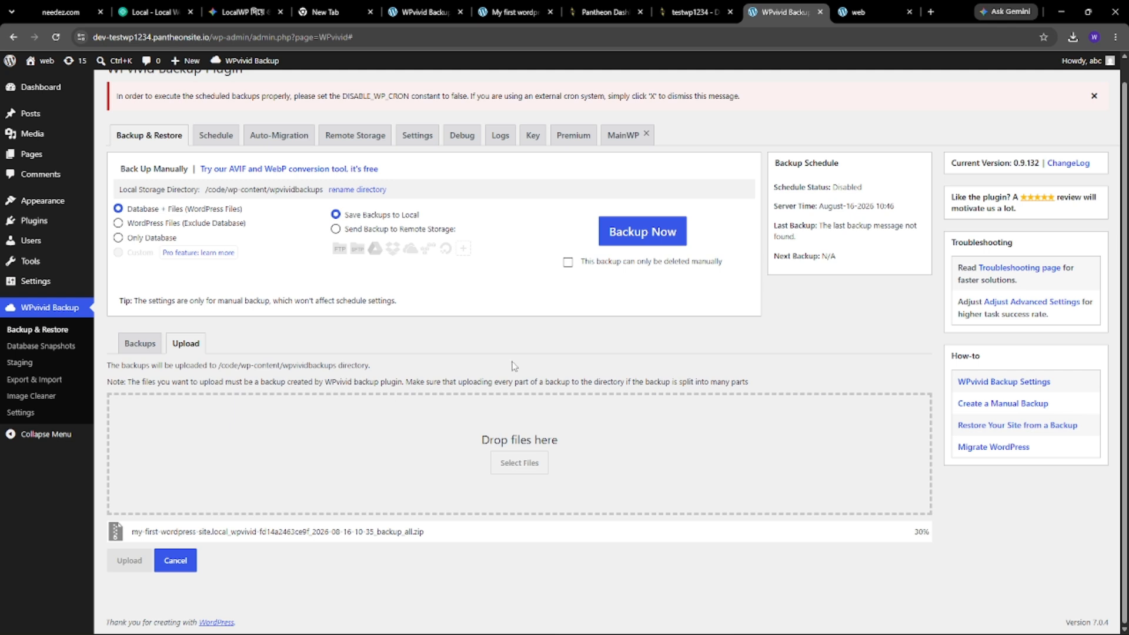
{"action": "mouse_move", "coordinate": [916, 531]}
{"action": "left_mouse_down"}
{"action": "mouse_move", "coordinate": [951, 528]}
{"action": "mouse_move", "coordinate": [935, 530]}
{"action": "left_mouse_up"}
{"action": "left_click", "coordinate": [925, 538]}
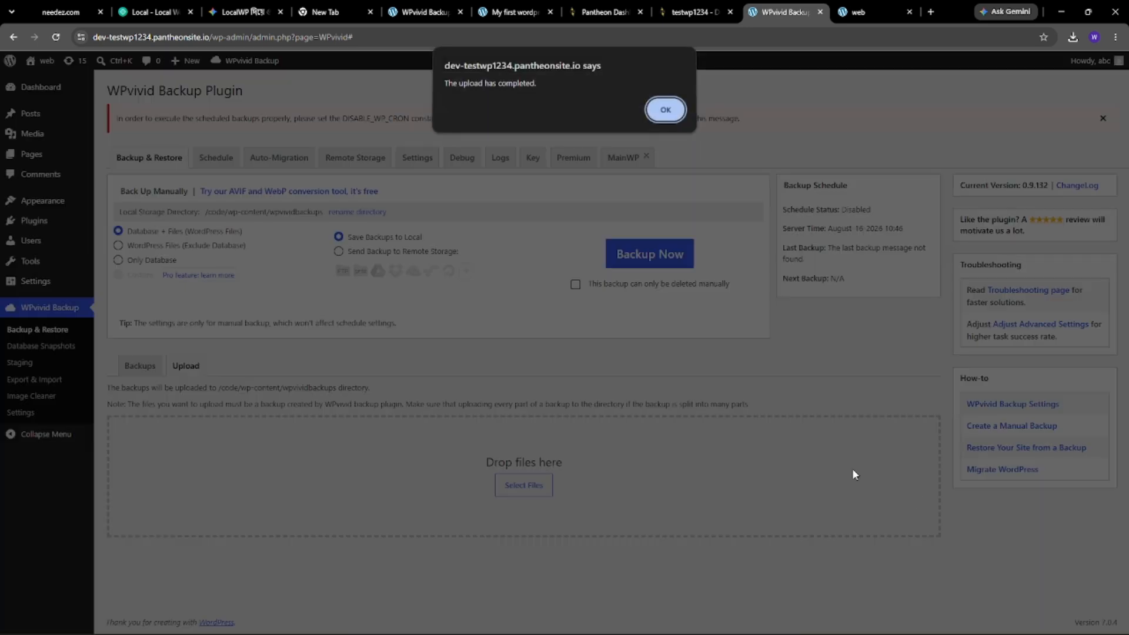
{"action": "left_click", "coordinate": [664, 109]}
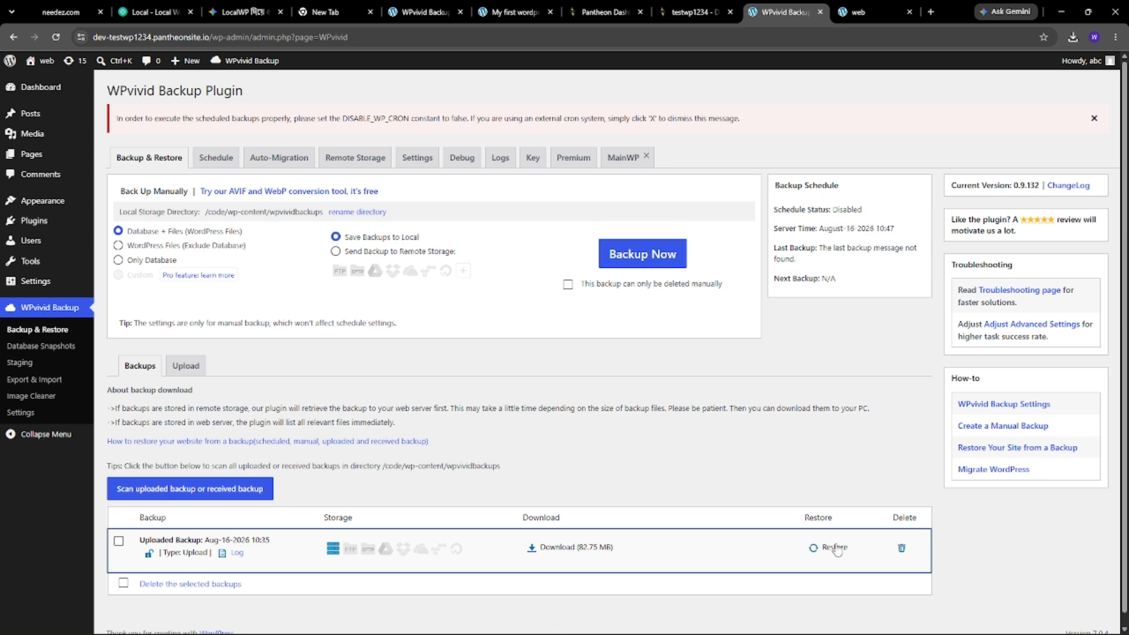
- Start restoring the uploaded Aug-16-2026 10:35 backup and confirm the restore
{"action": "left_click", "coordinate": [834, 548]}
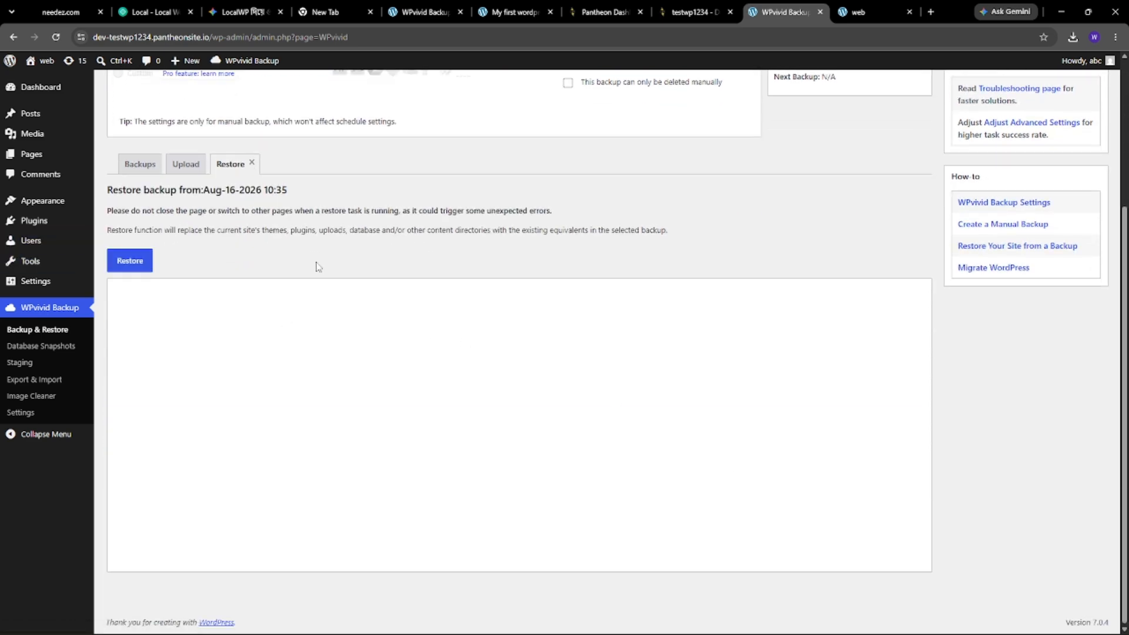
{"action": "left_click", "coordinate": [127, 265]}
{"action": "left_click", "coordinate": [612, 116]}
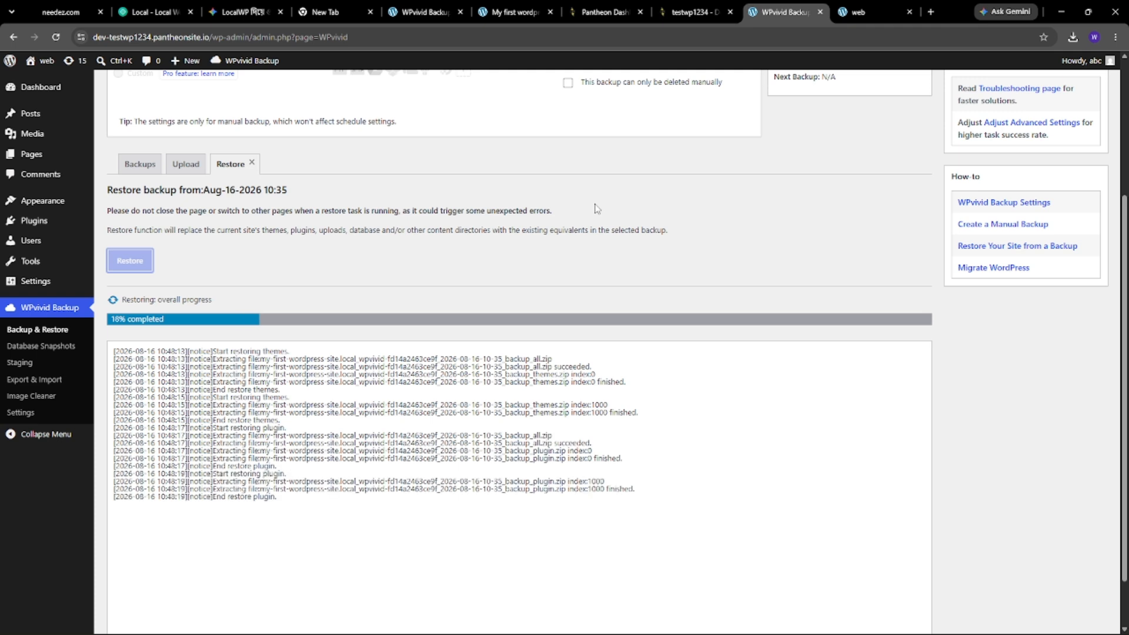
- Check the still-unchanged front page and its address, then return to the restore progress
{"action": "left_click", "coordinate": [839, 8]}
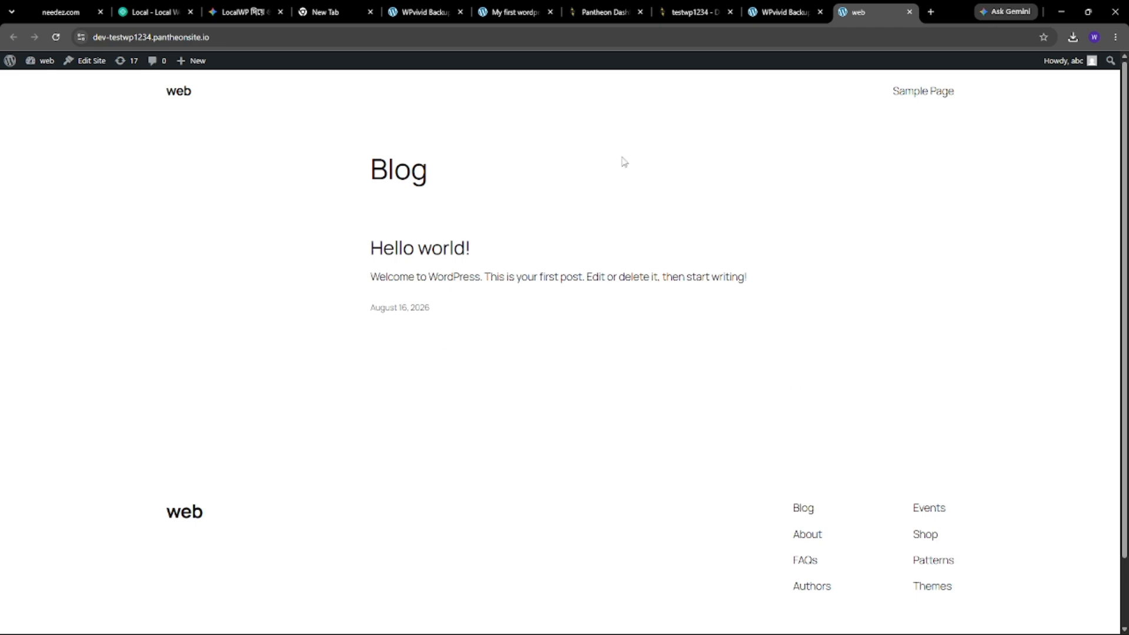
{"action": "left_click", "coordinate": [808, 7]}
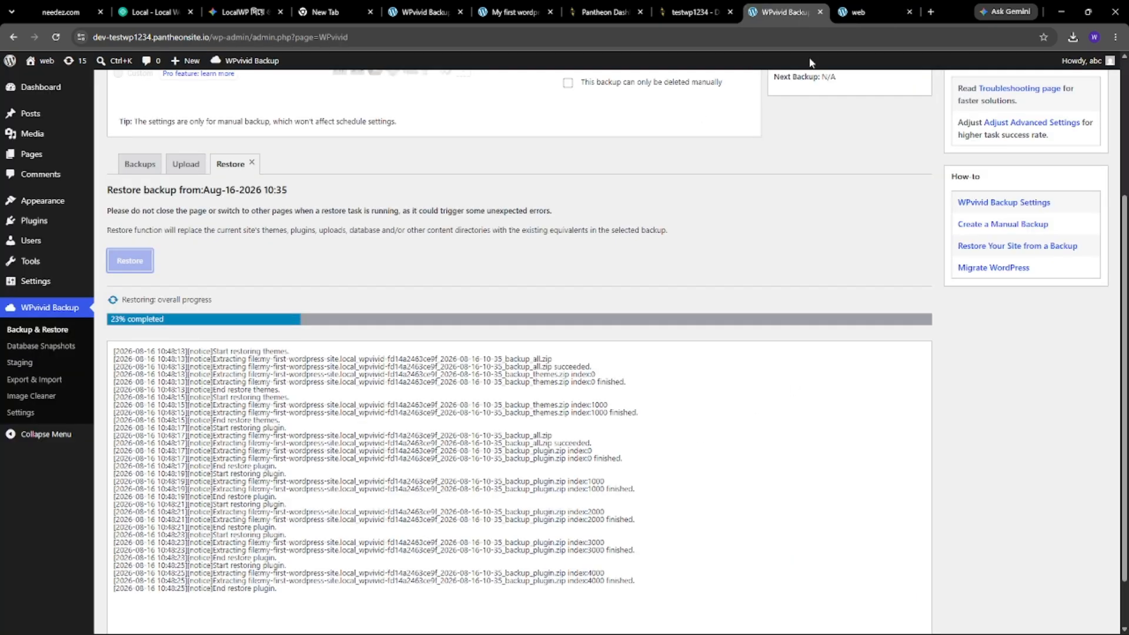
{"action": "left_click", "coordinate": [862, 6]}
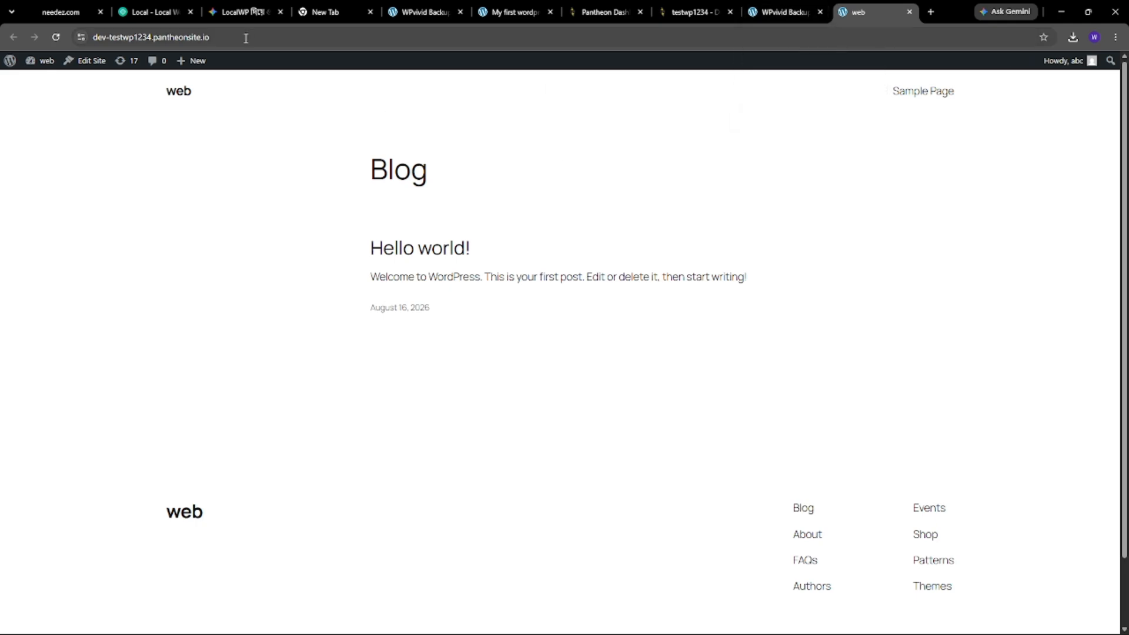
{"action": "left_click", "coordinate": [191, 39]}
{"action": "left_click", "coordinate": [182, 37]}
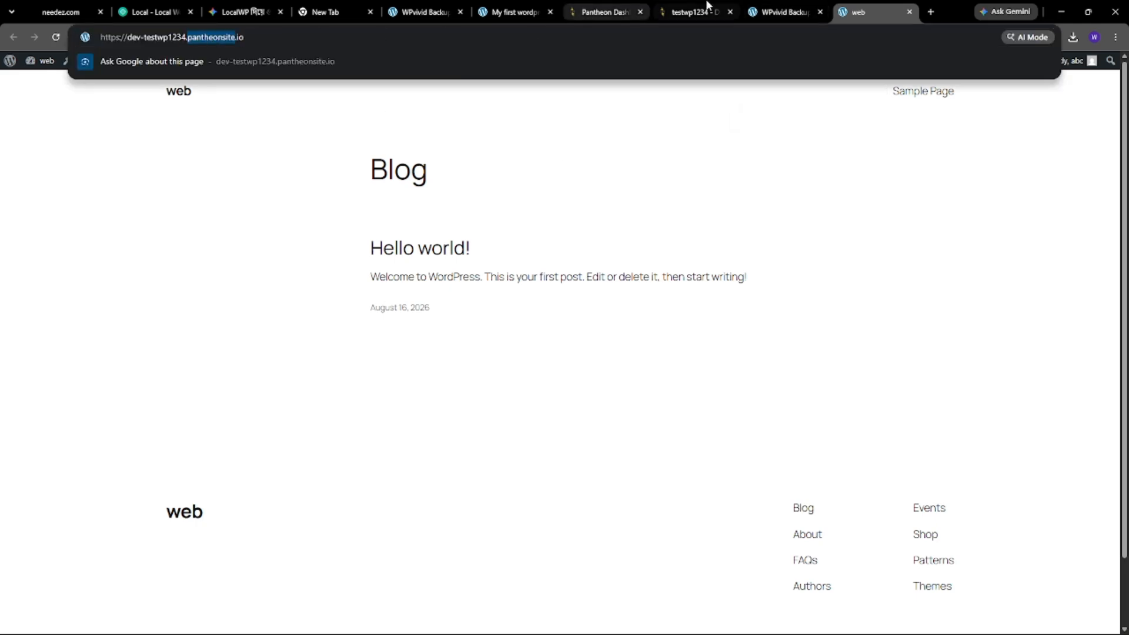
{"action": "left_click", "coordinate": [772, 8]}
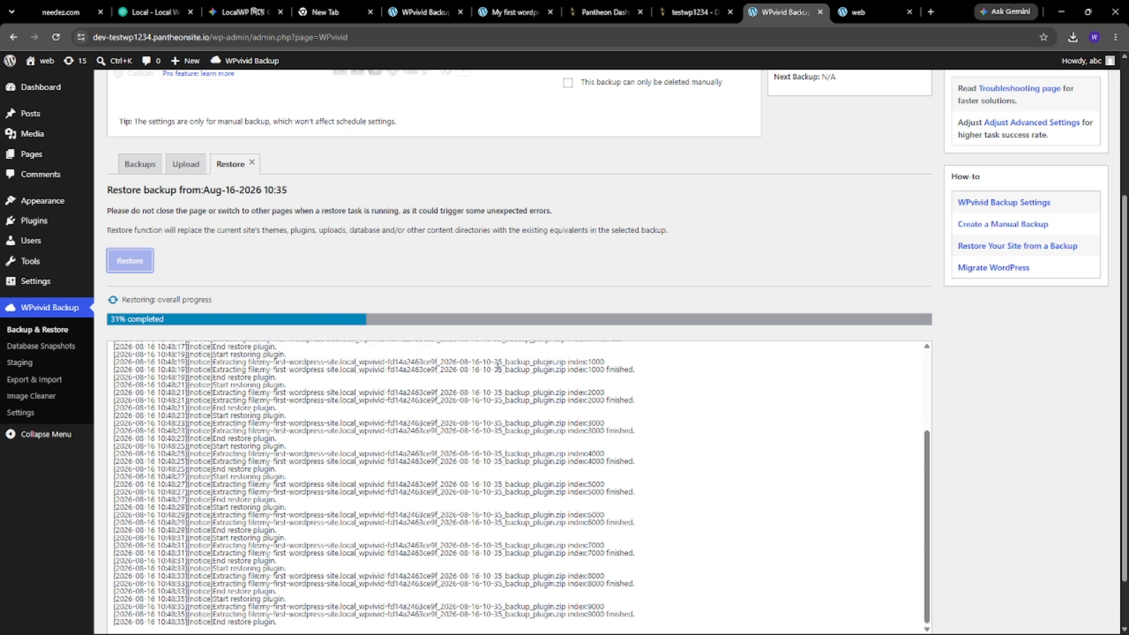
- Wait for the restore to reach 100% and dismiss the 'Restore completed successfully' alert
{"action": "scroll", "coordinate": [496, 368], "scroll_direction": "down", "scroll_amount": 1}
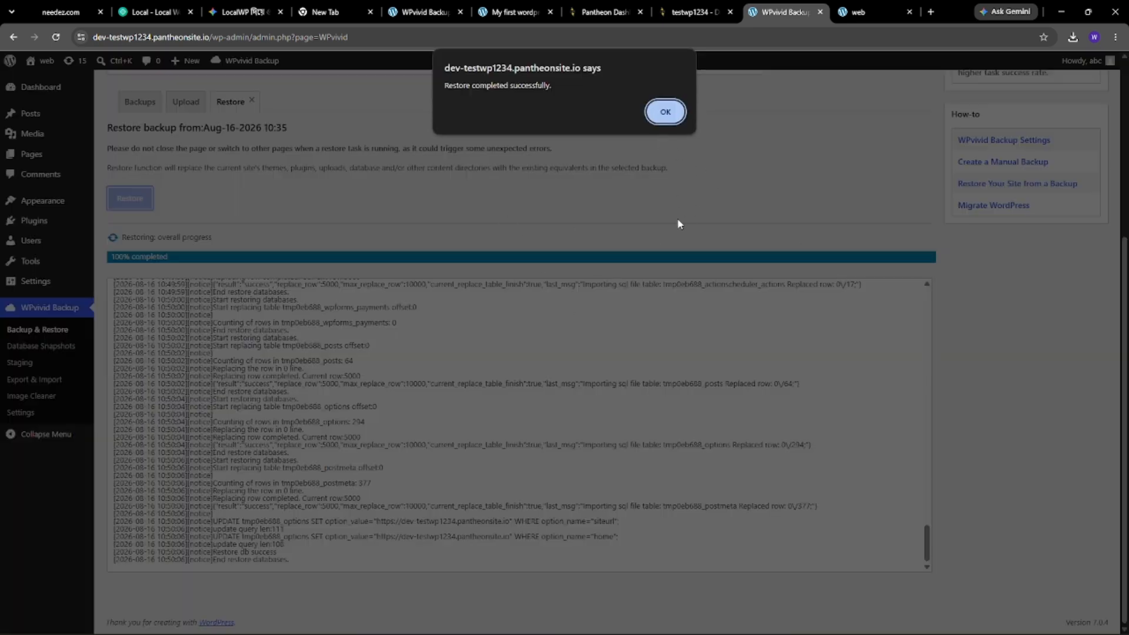
{"action": "left_click", "coordinate": [666, 113]}
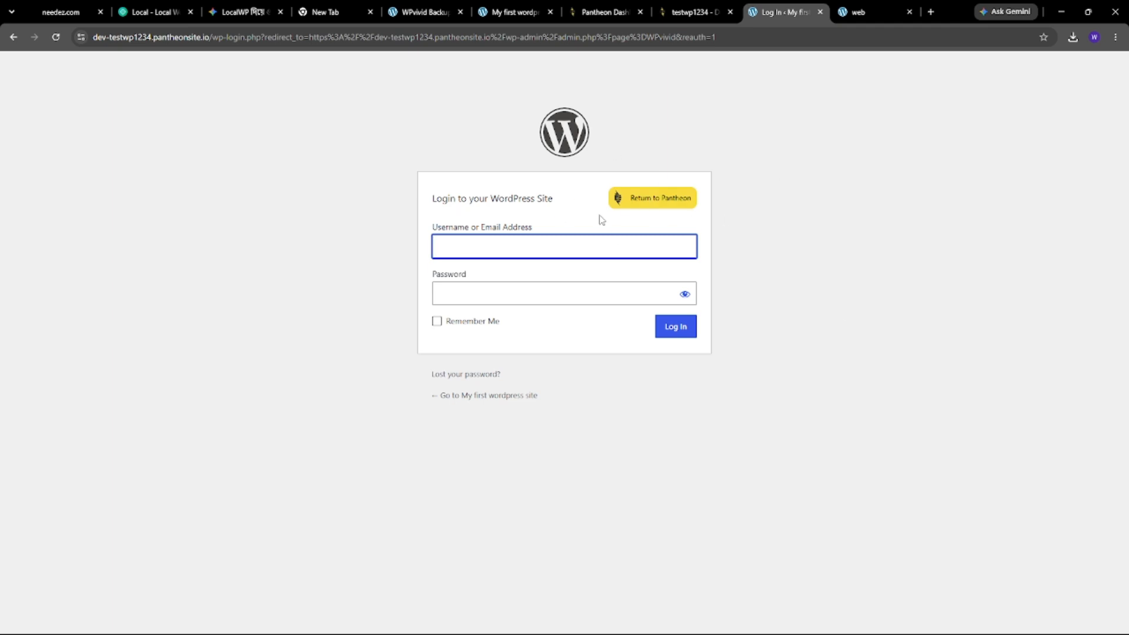
- Log back in with the restored local site's admin account and dismiss Chrome's save-password offer
{"action": "left_click", "coordinate": [494, 249]}
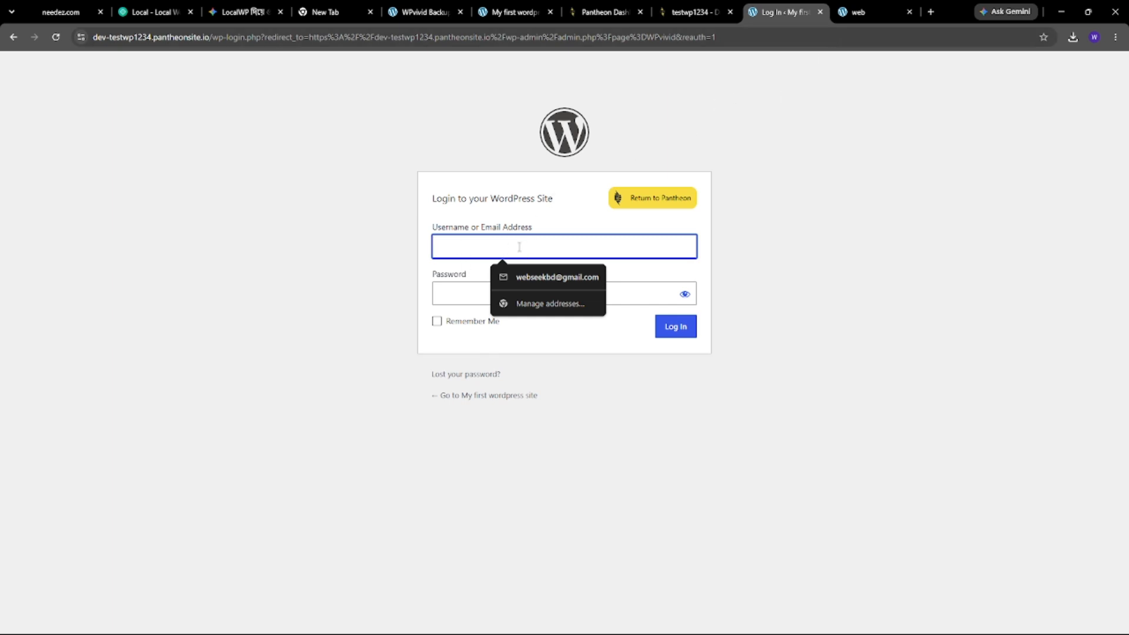
{"action": "type", "text": "admi"}
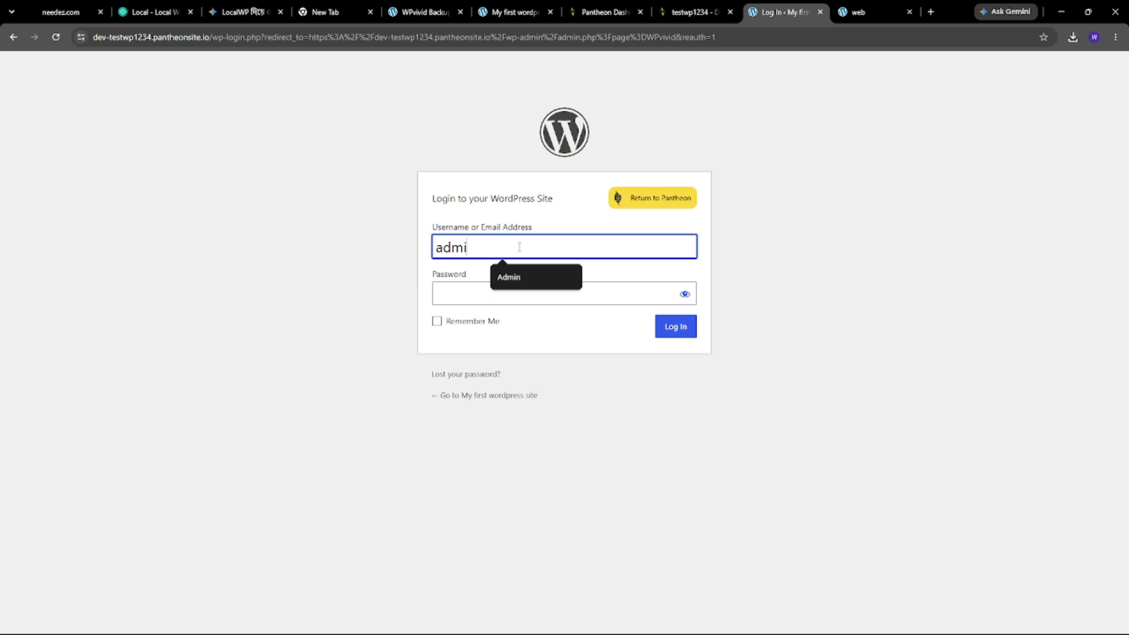
{"action": "left_click", "coordinate": [522, 271]}
{"action": "left_click", "coordinate": [516, 285]}
{"action": "type", "text": "••"}
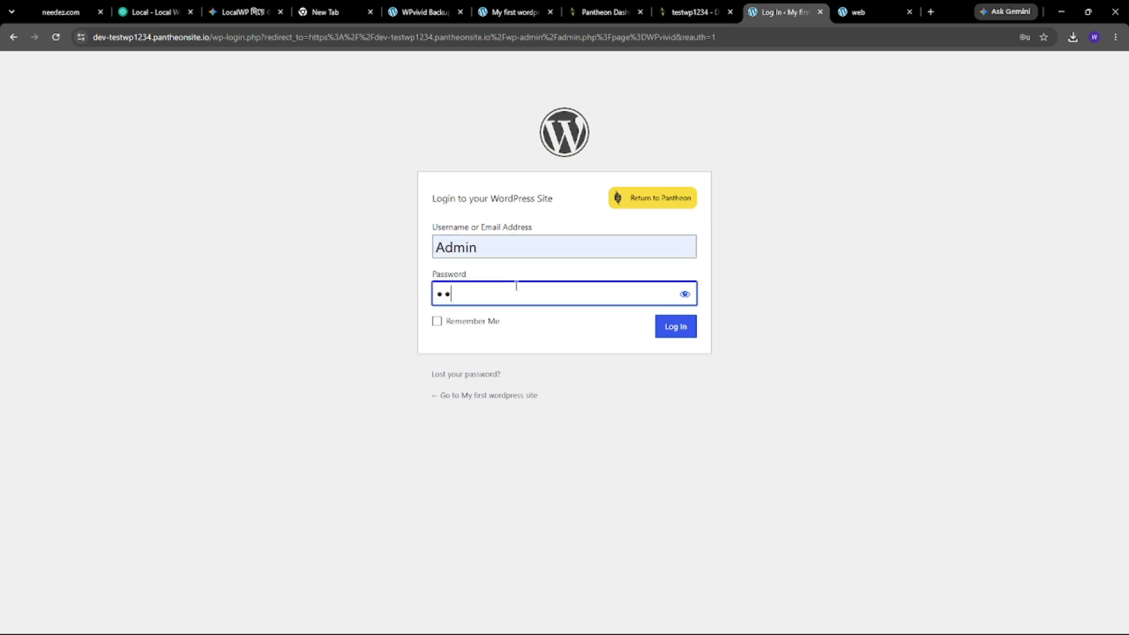
{"action": "left_click", "coordinate": [673, 327]}
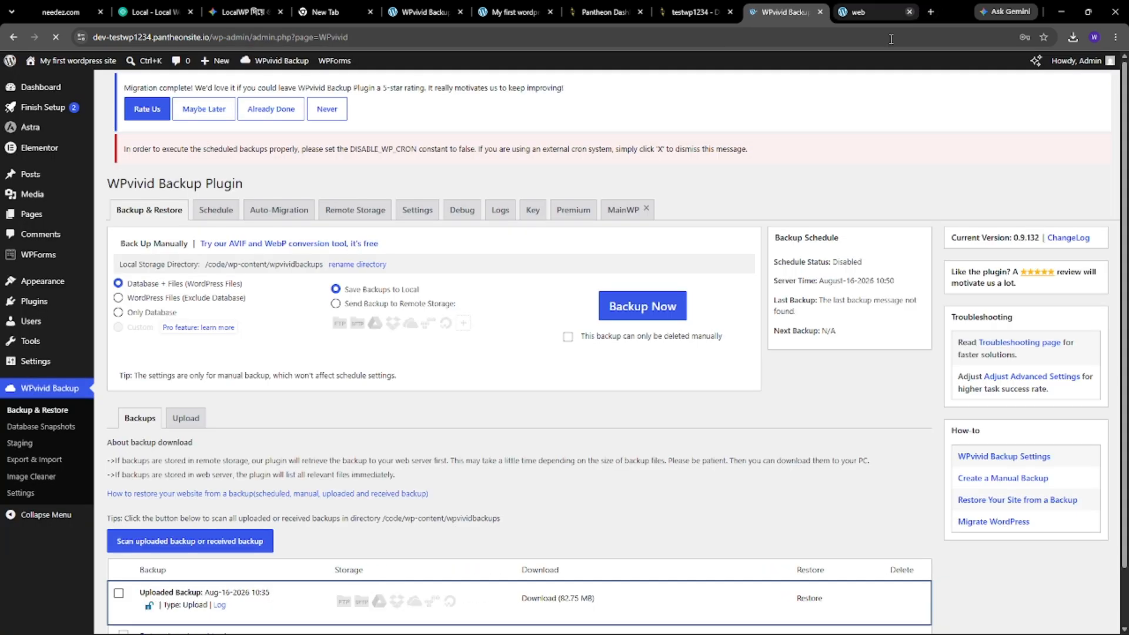
{"action": "scroll", "coordinate": [623, 423], "scroll_direction": "down", "scroll_amount": 1}
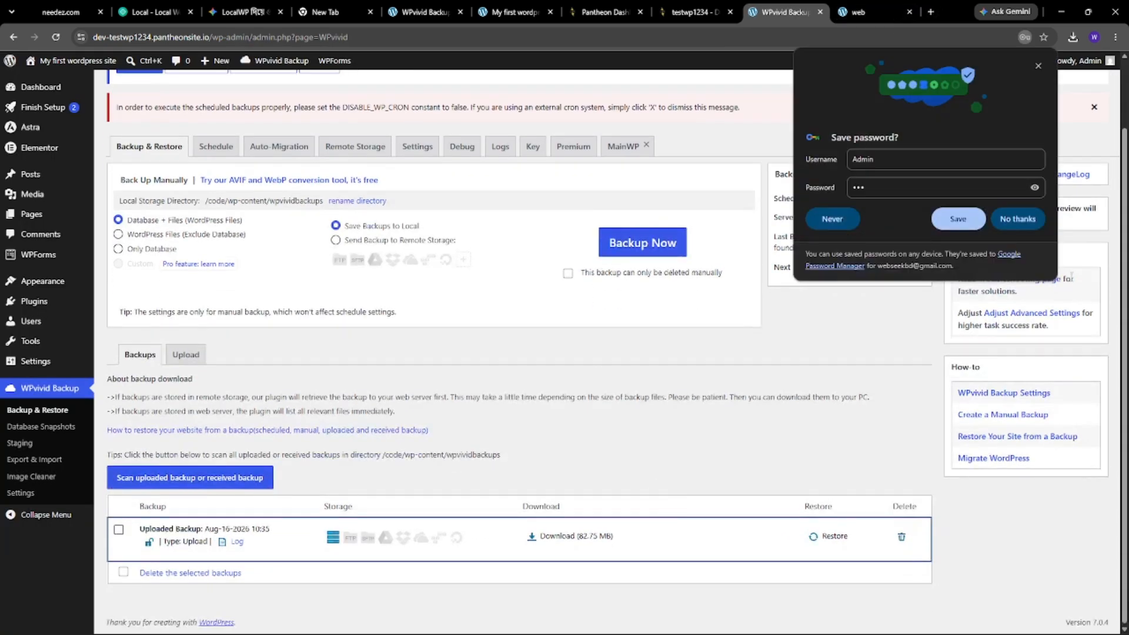
{"action": "left_click", "coordinate": [1028, 222]}
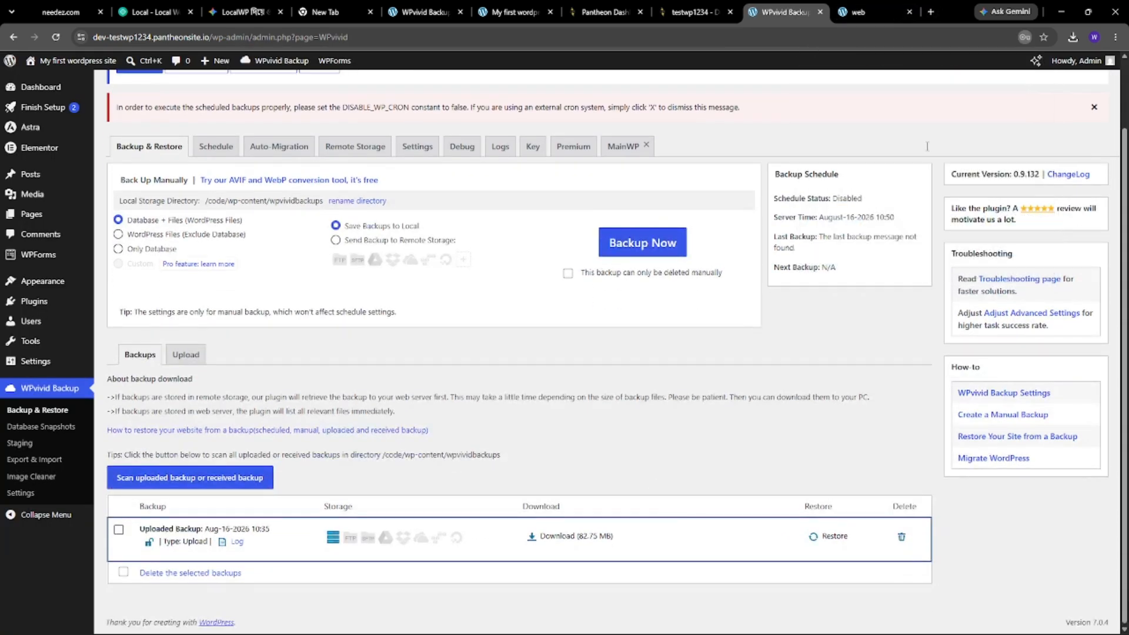
- Reload the Pantheon front page to show the restored portfolio design and scroll through it
{"action": "left_click", "coordinate": [853, 13]}
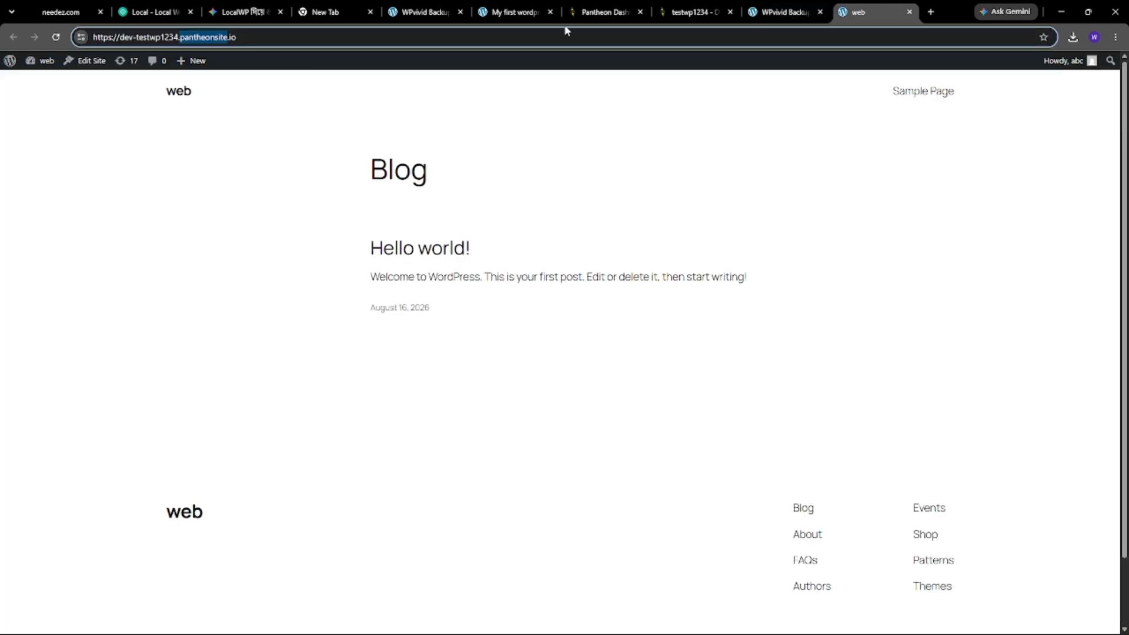
{"action": "left_click", "coordinate": [56, 38]}
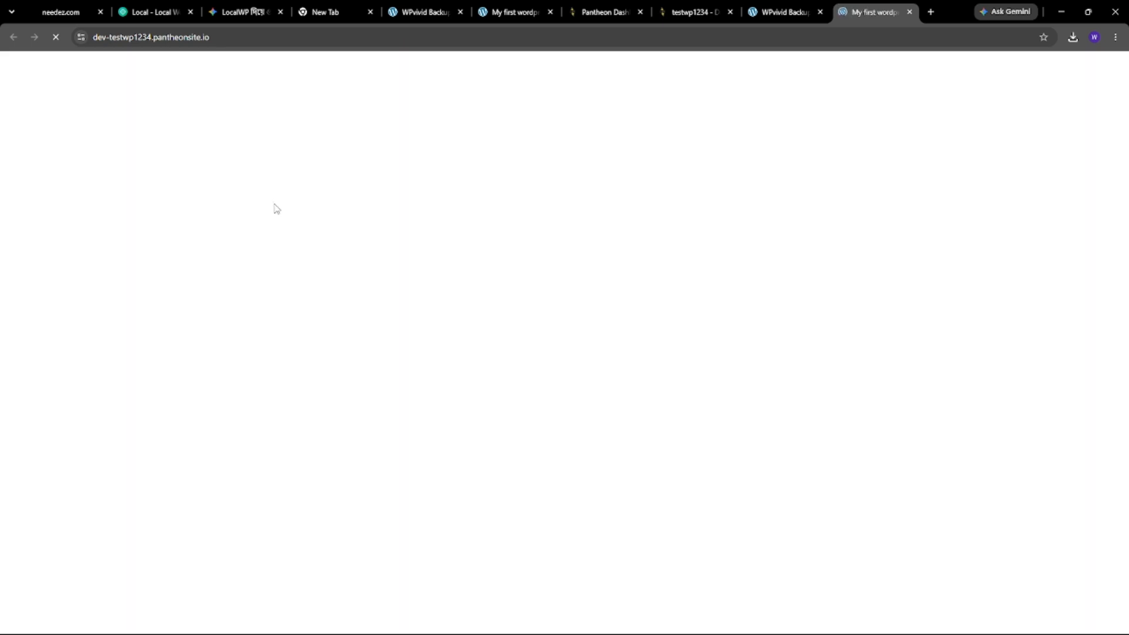
{"action": "scroll", "coordinate": [673, 214], "scroll_direction": "down", "scroll_amount": 20}
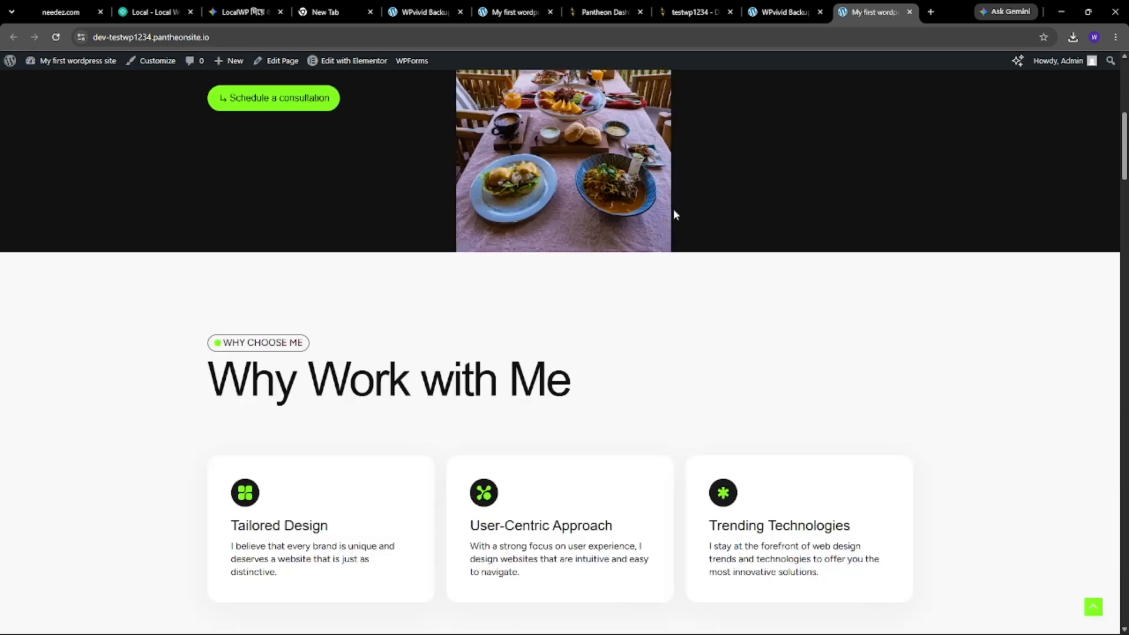
{"action": "scroll", "coordinate": [680, 270], "scroll_direction": "down", "scroll_amount": 5}
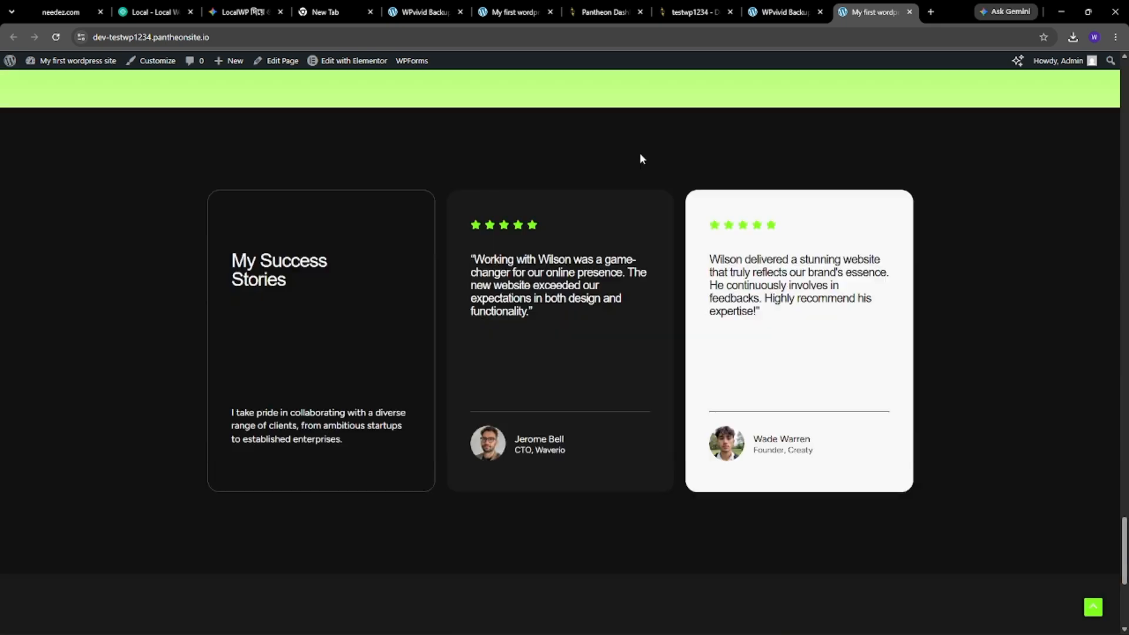
- Compare against the local site's tab, then review the Pantheon front page again
{"action": "left_click", "coordinate": [503, 6]}
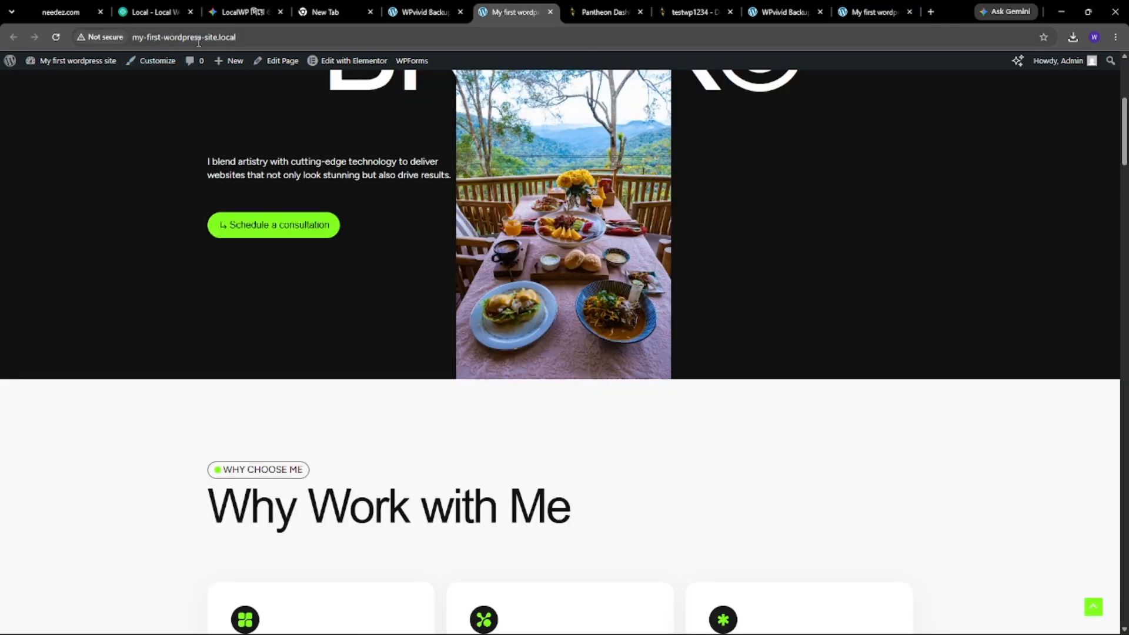
{"action": "left_click", "coordinate": [247, 39]}
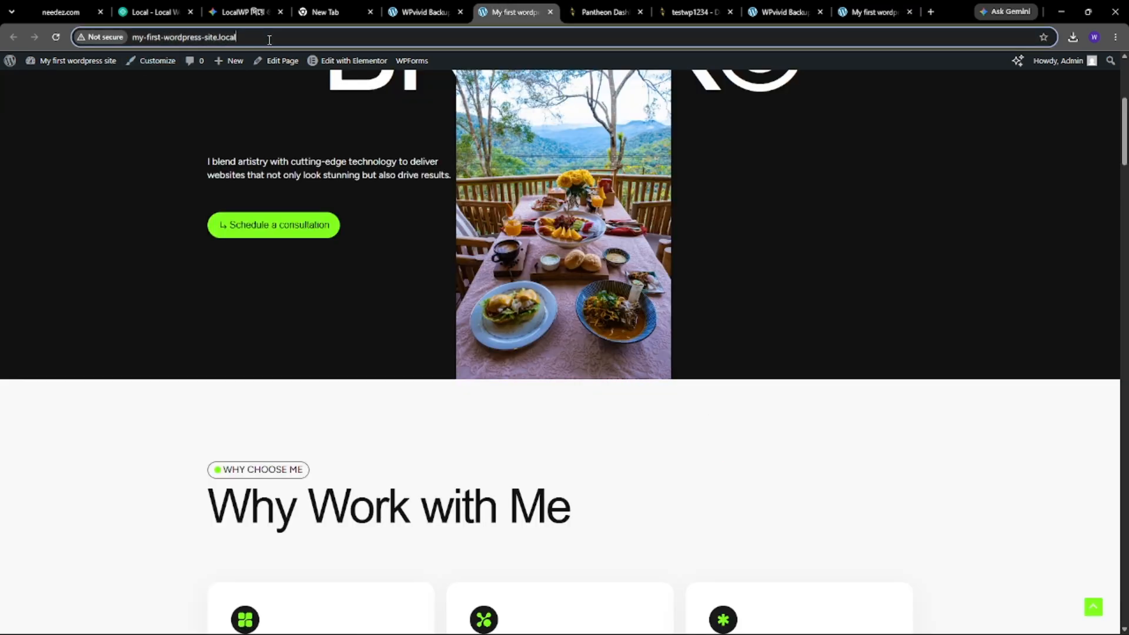
{"action": "left_click", "coordinate": [817, 9]}
{"action": "left_click", "coordinate": [855, 9]}
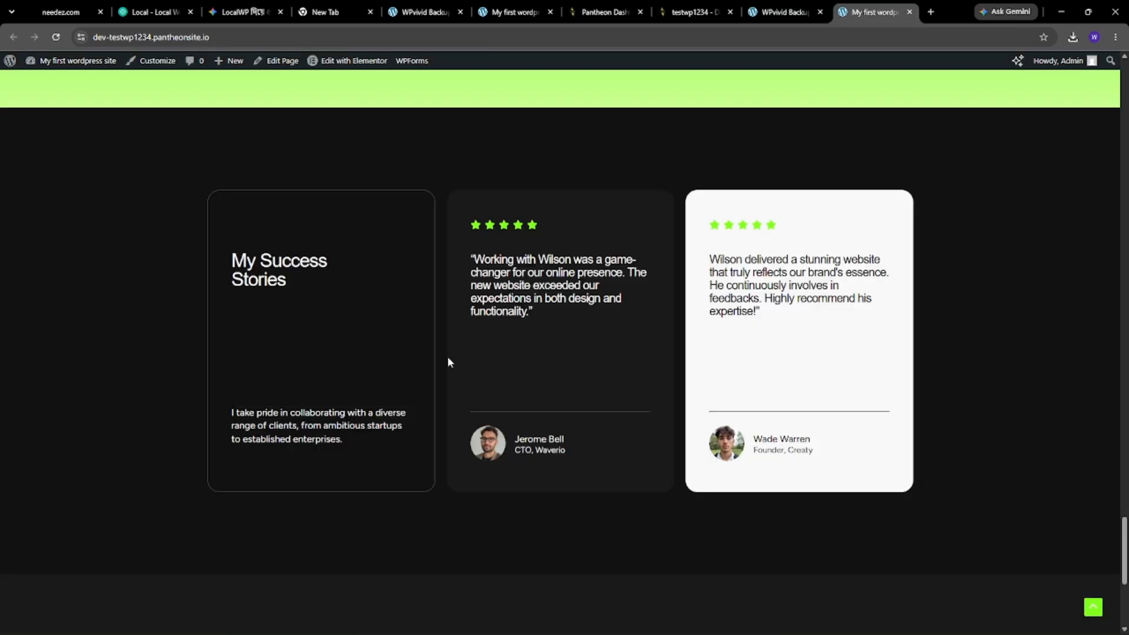
{"action": "scroll", "coordinate": [448, 358], "scroll_direction": "down", "scroll_amount": 5}
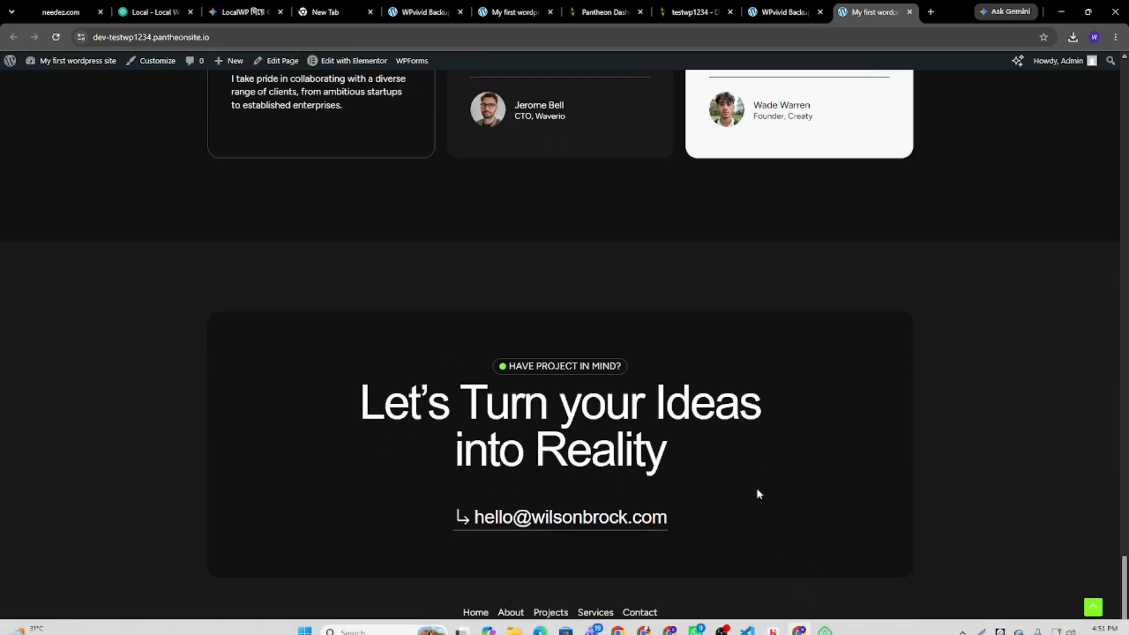
{"action": "scroll", "coordinate": [756, 488], "scroll_direction": "up", "scroll_amount": 15}
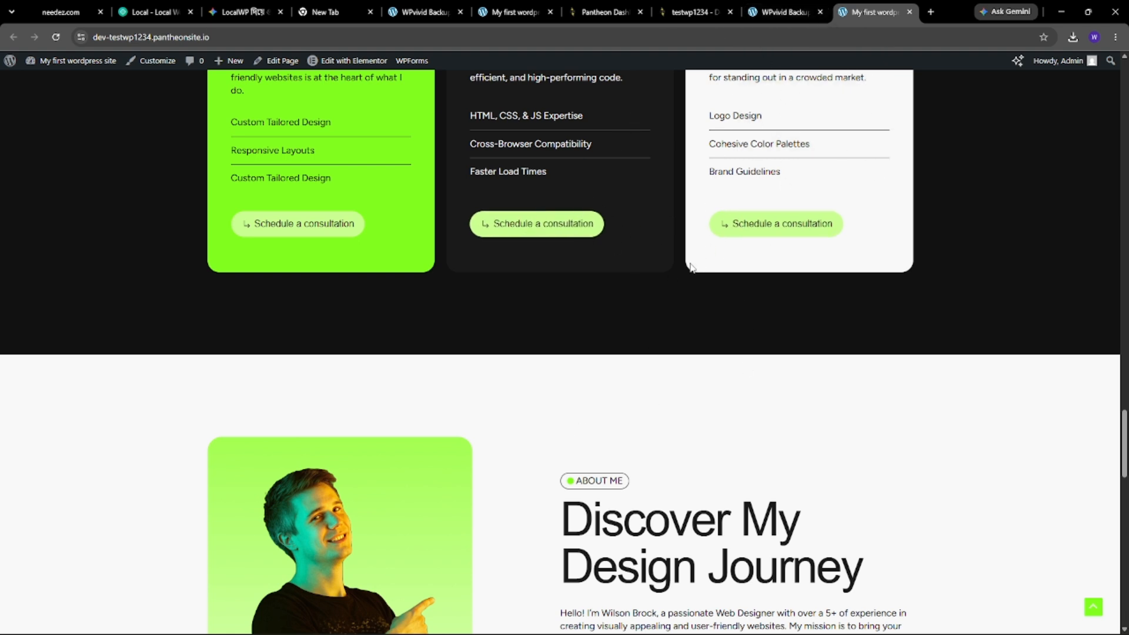
{"action": "scroll", "coordinate": [716, 347], "scroll_direction": "down", "scroll_amount": 7}
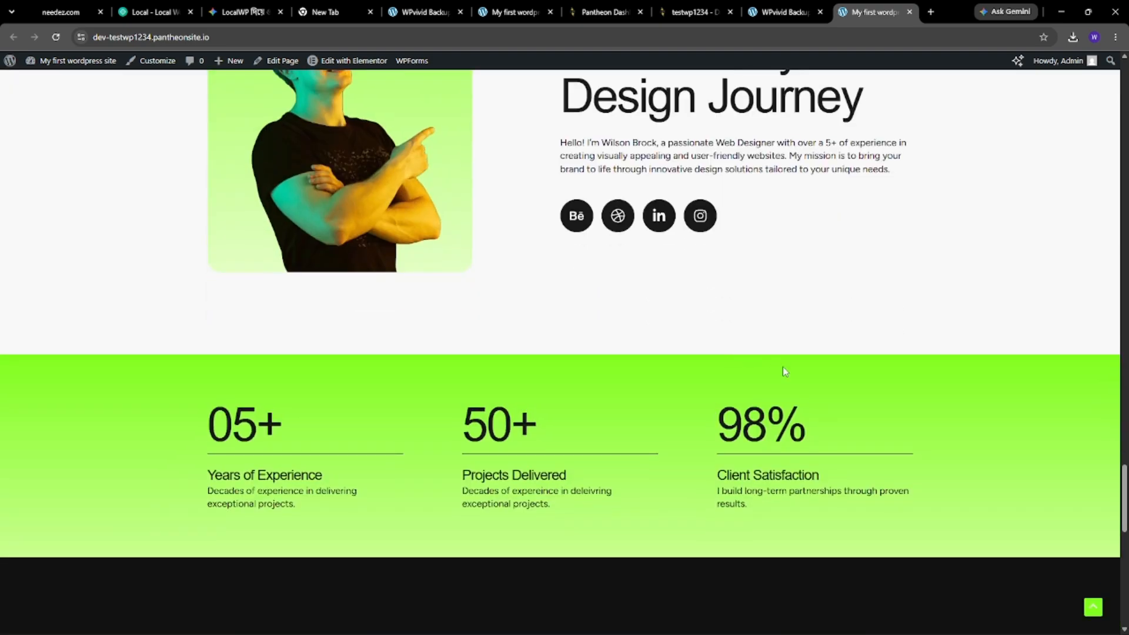
{"action": "scroll", "coordinate": [729, 376], "scroll_direction": "down", "scroll_amount": 4}
{"action": "scroll", "coordinate": [777, 215], "scroll_direction": "up", "scroll_amount": 9}
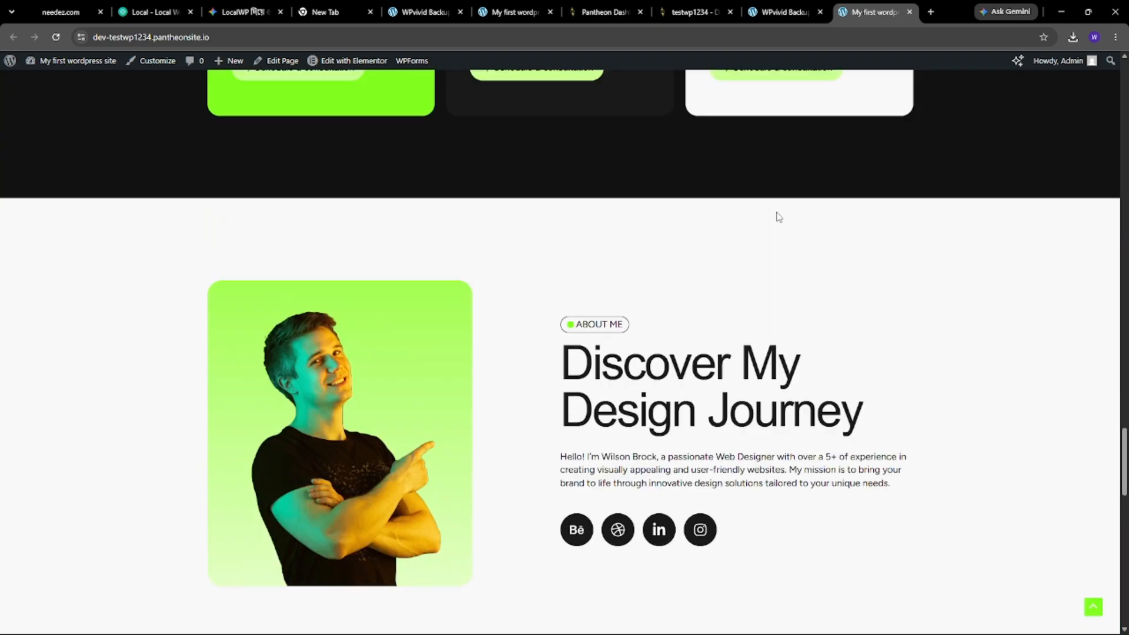
{"action": "scroll", "coordinate": [782, 217], "scroll_direction": "down", "scroll_amount": 12}
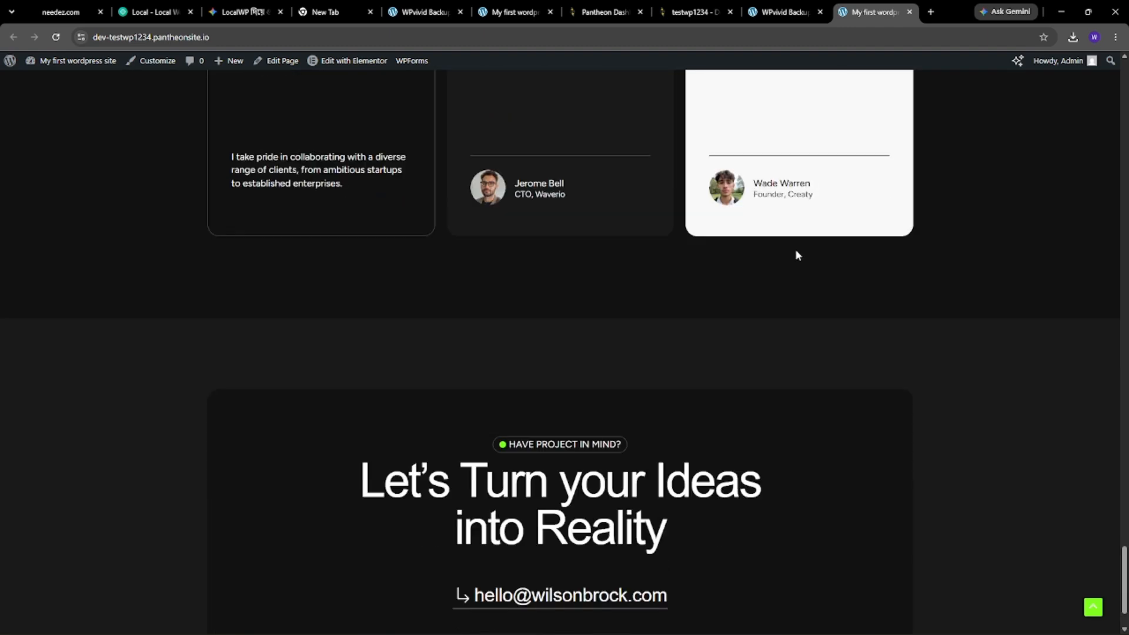